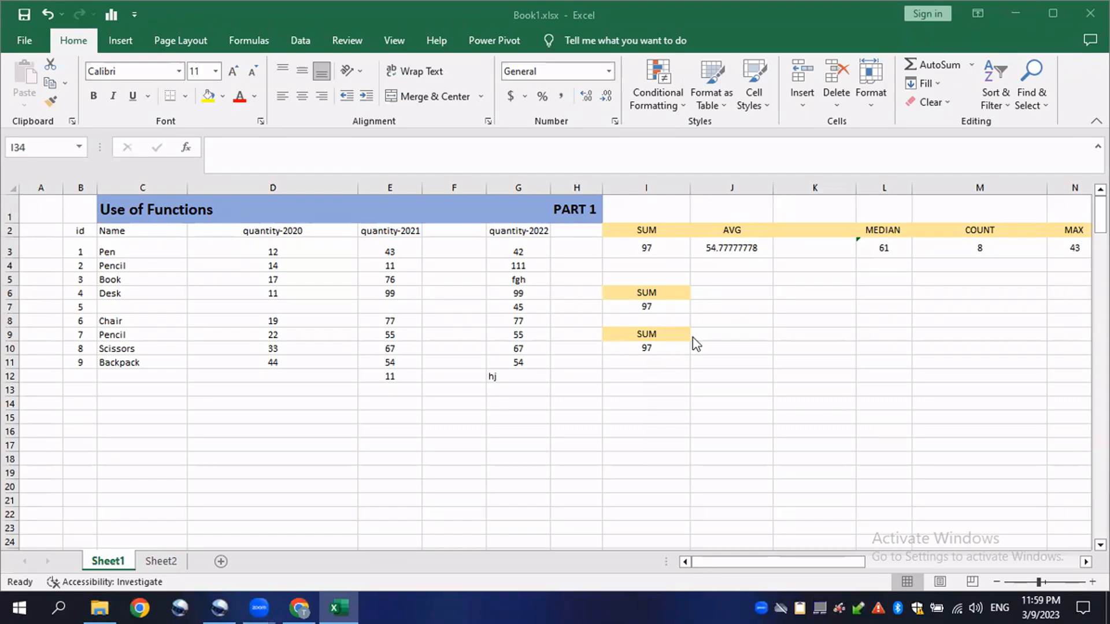
Look over the Part 1 table and the Part 2 section with its function headers on Sheet1
scroll(789, 263, "down", 2)
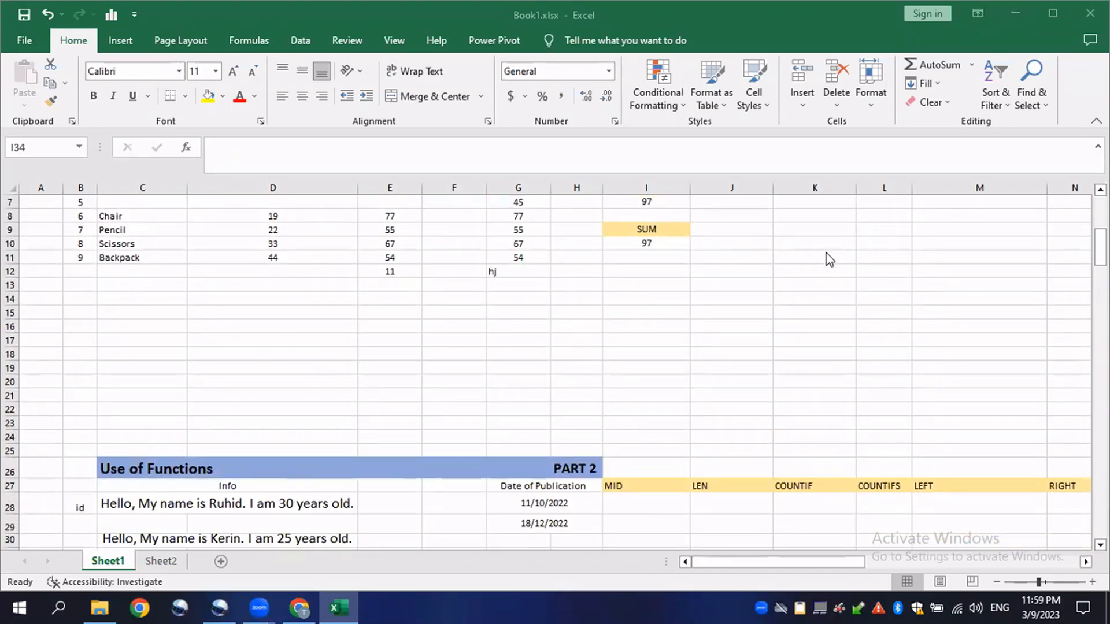
scroll(870, 258, "up", 2)
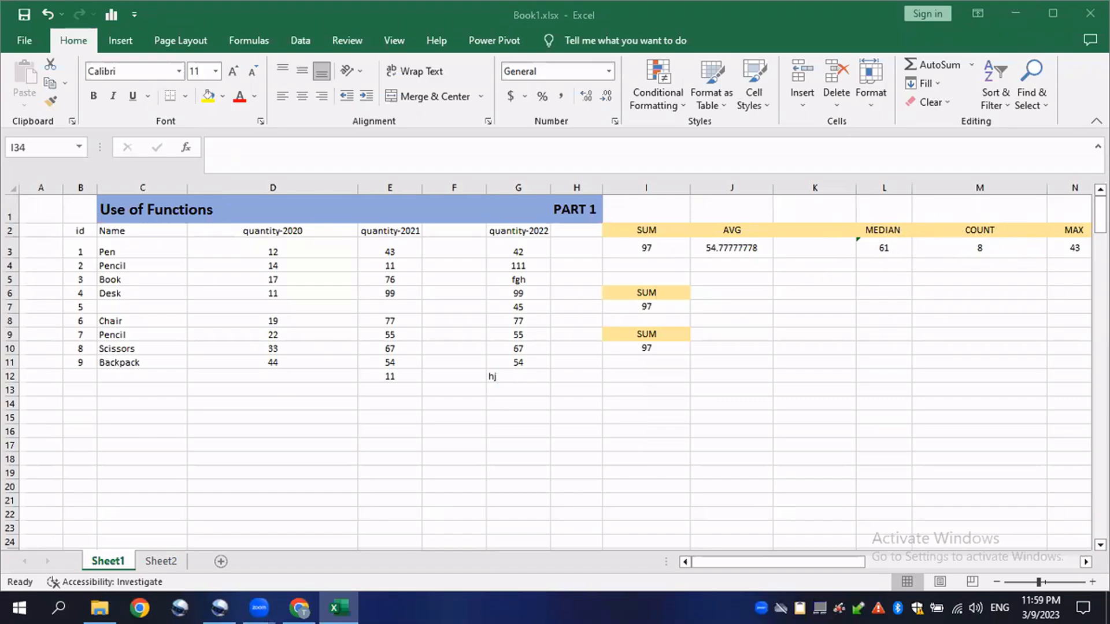
scroll(867, 263, "down", 1)
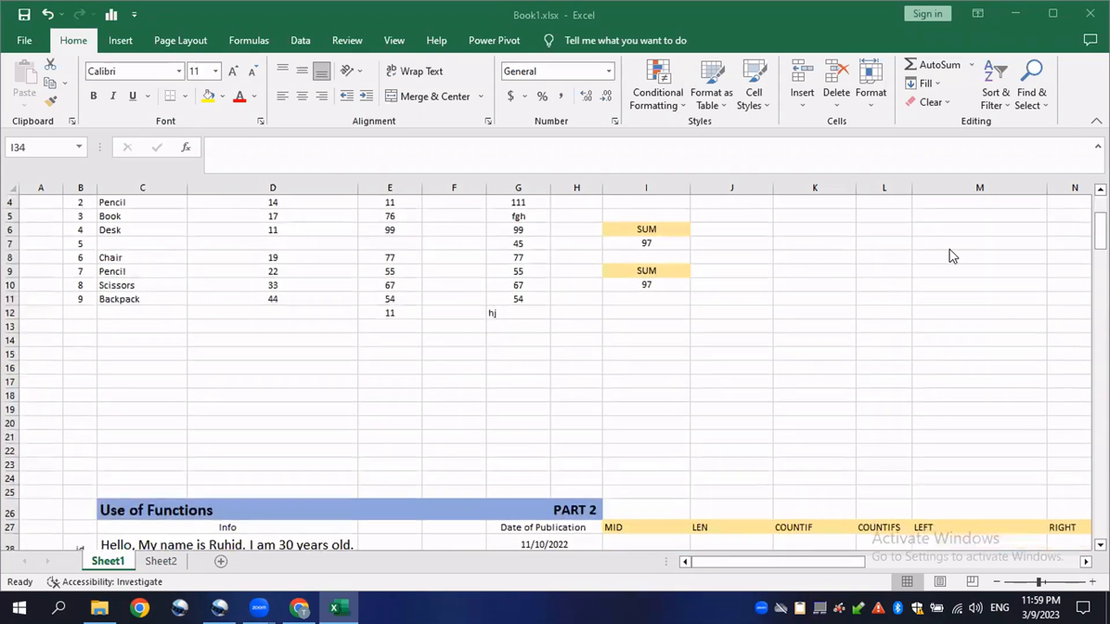
scroll(815, 246, "down", 3)
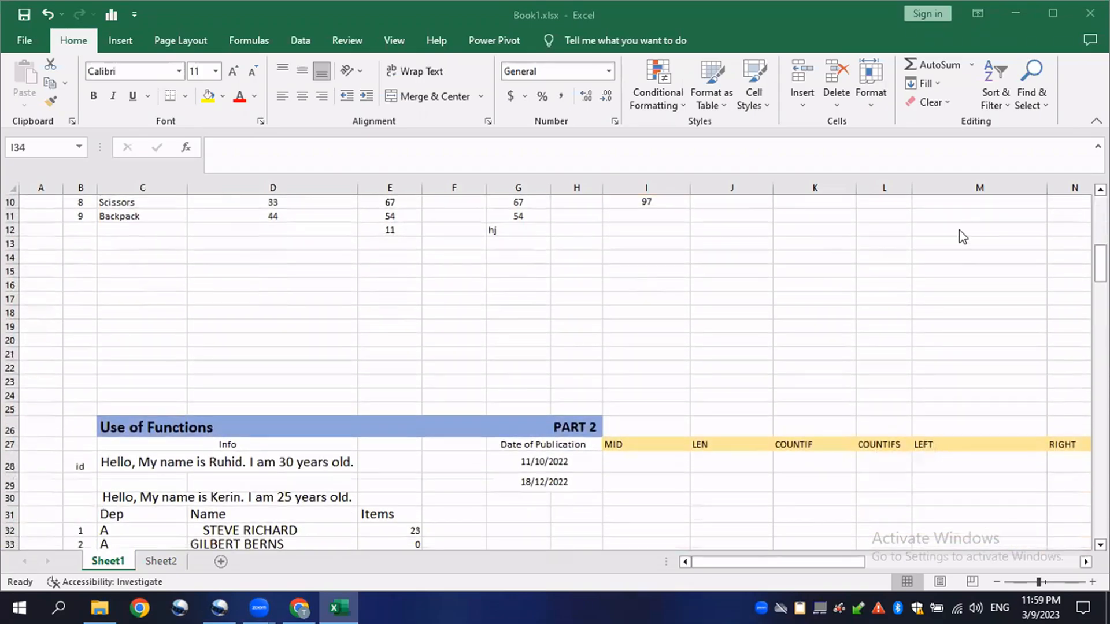
scroll(925, 248, "down", 1)
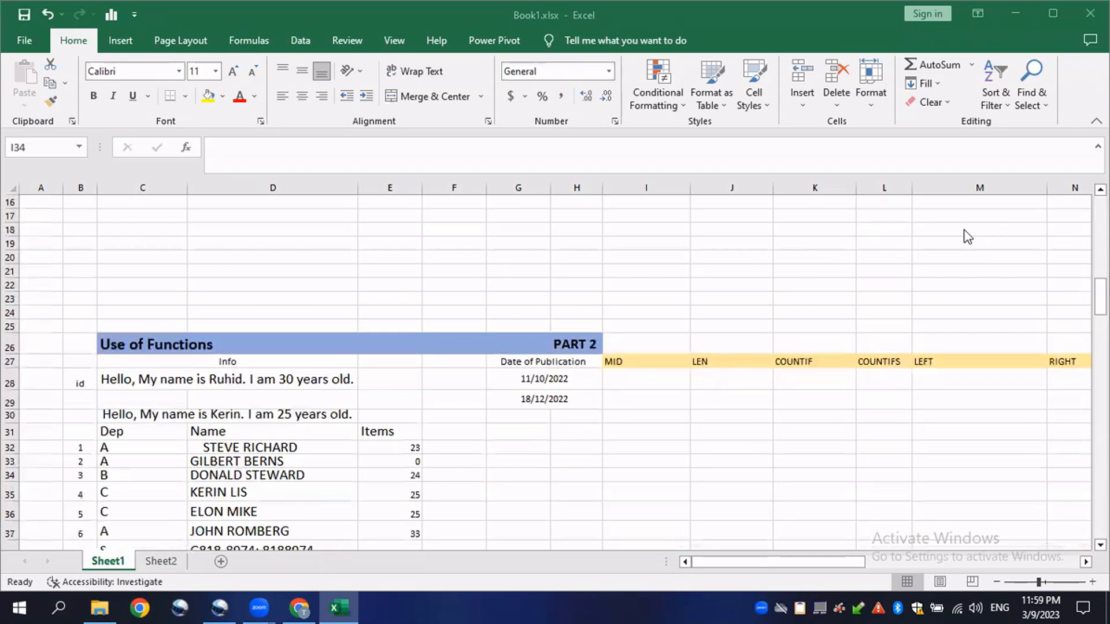
scroll(671, 283, "down", 1)
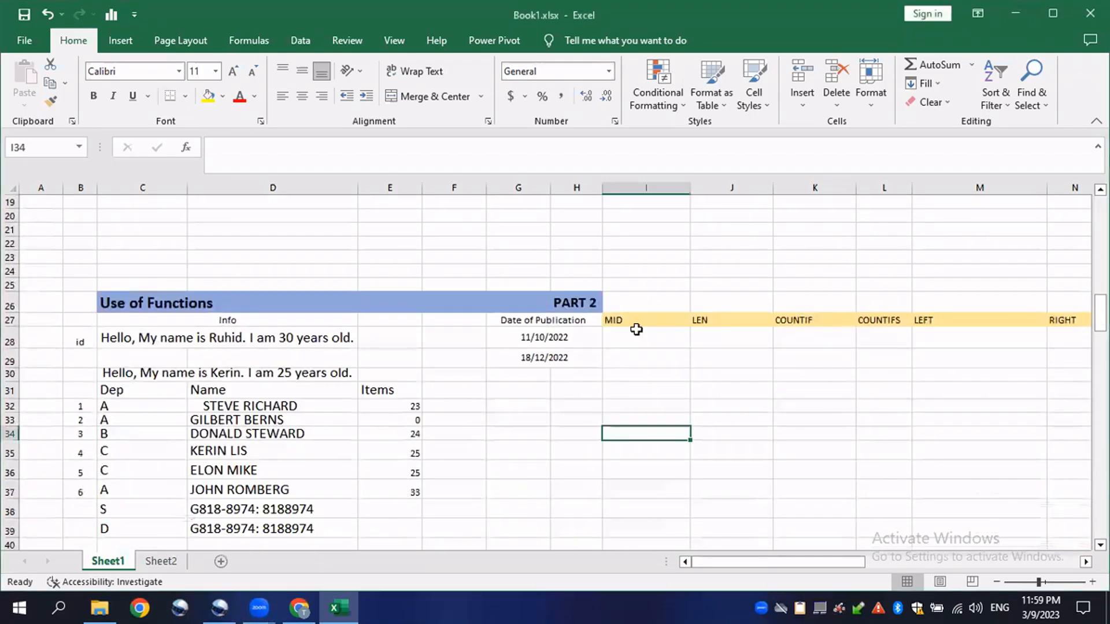
left_click_drag(50, 320, 548, 527)
left_click(711, 429)
scroll(373, 418, "down", 1)
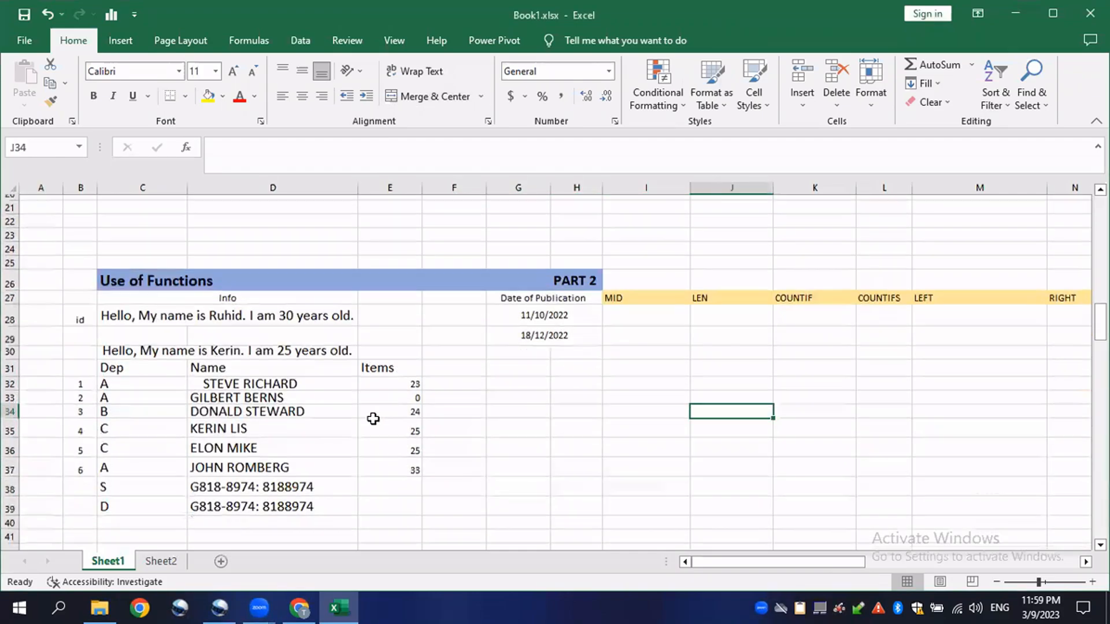
Examine the info sentences in C28 and C30 and the code strings in D38 and D39 as source text for MID
left_click(216, 468)
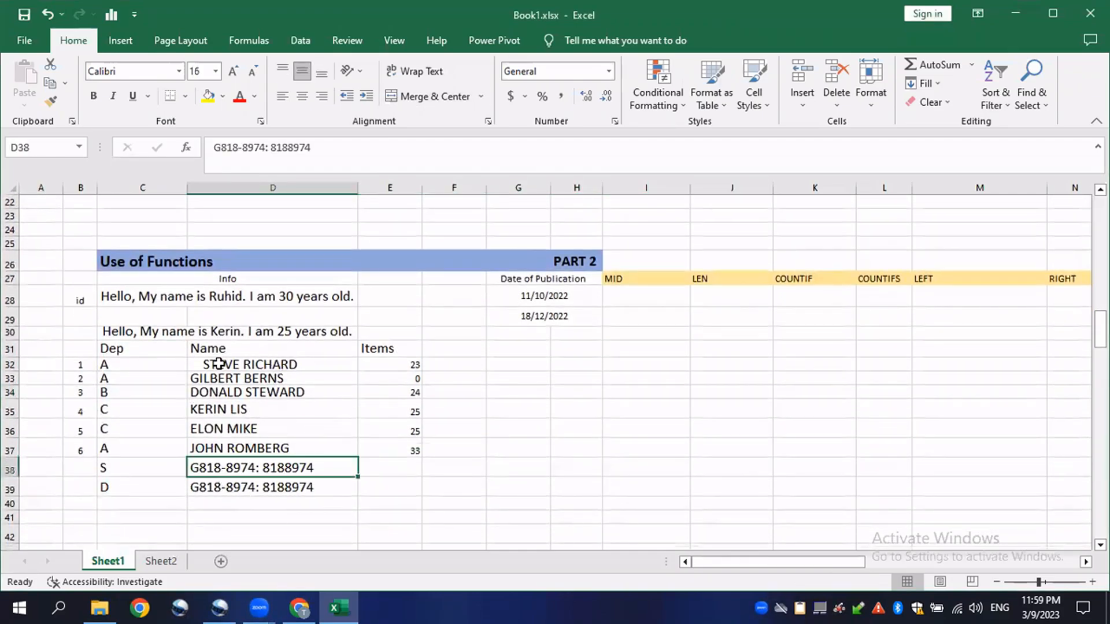
left_click(197, 297)
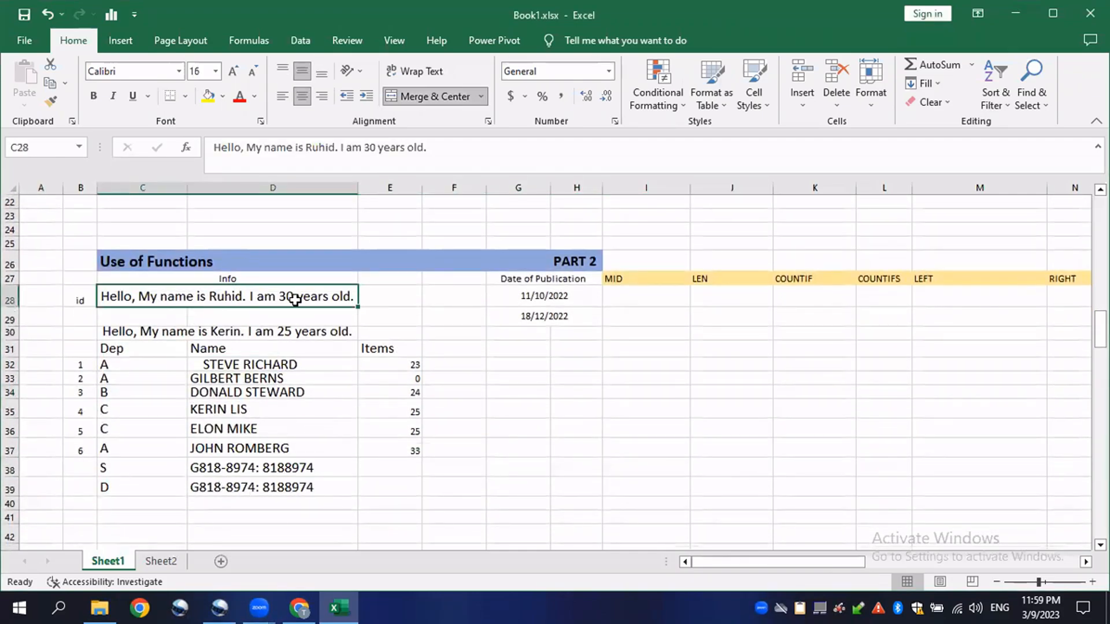
left_click(642, 295)
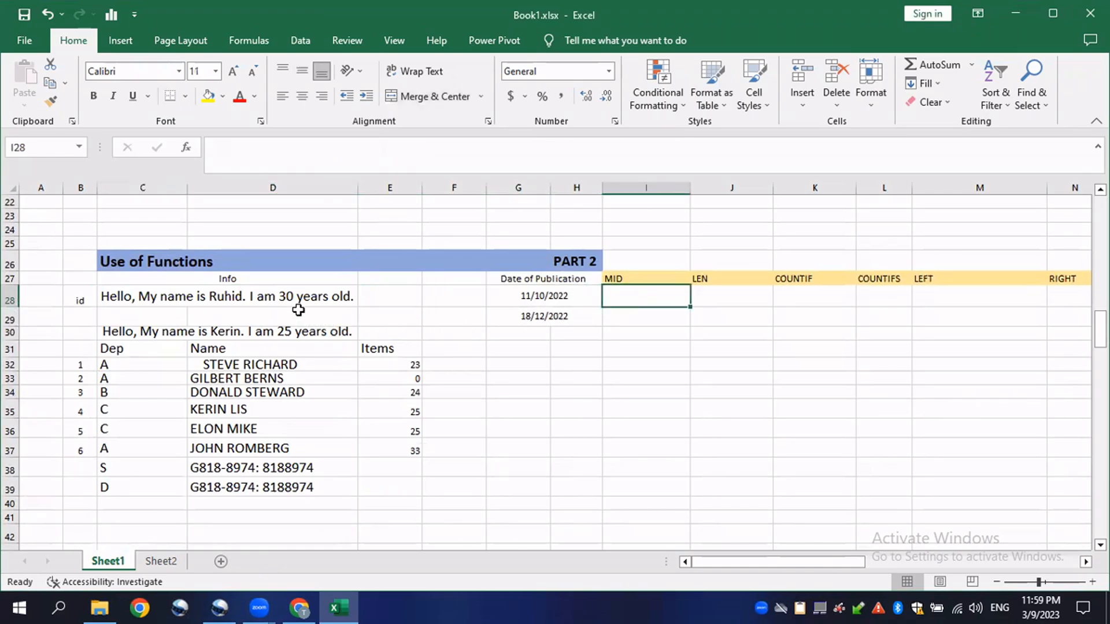
left_click(297, 301)
left_click(281, 333)
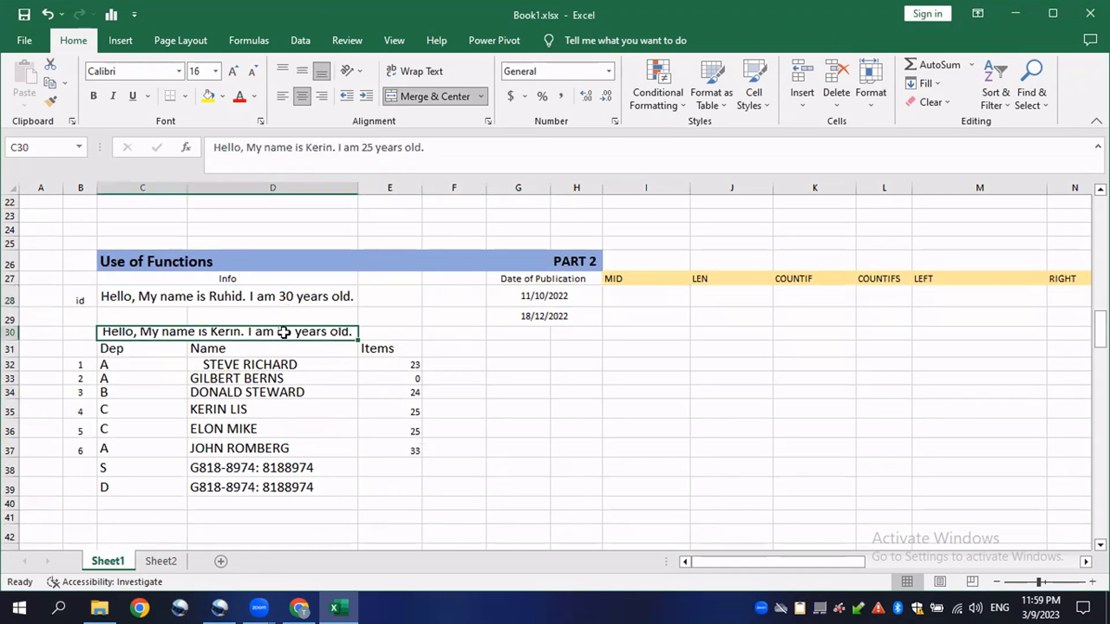
left_click(310, 296)
left_click(289, 327)
left_click(292, 297)
left_click(294, 332)
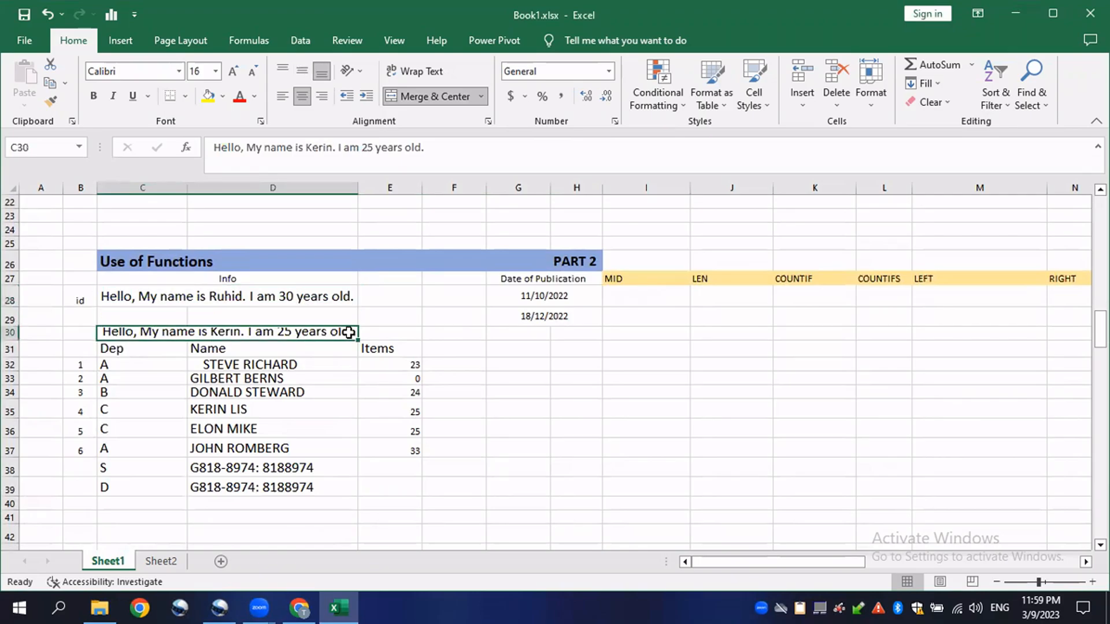
left_click(628, 300)
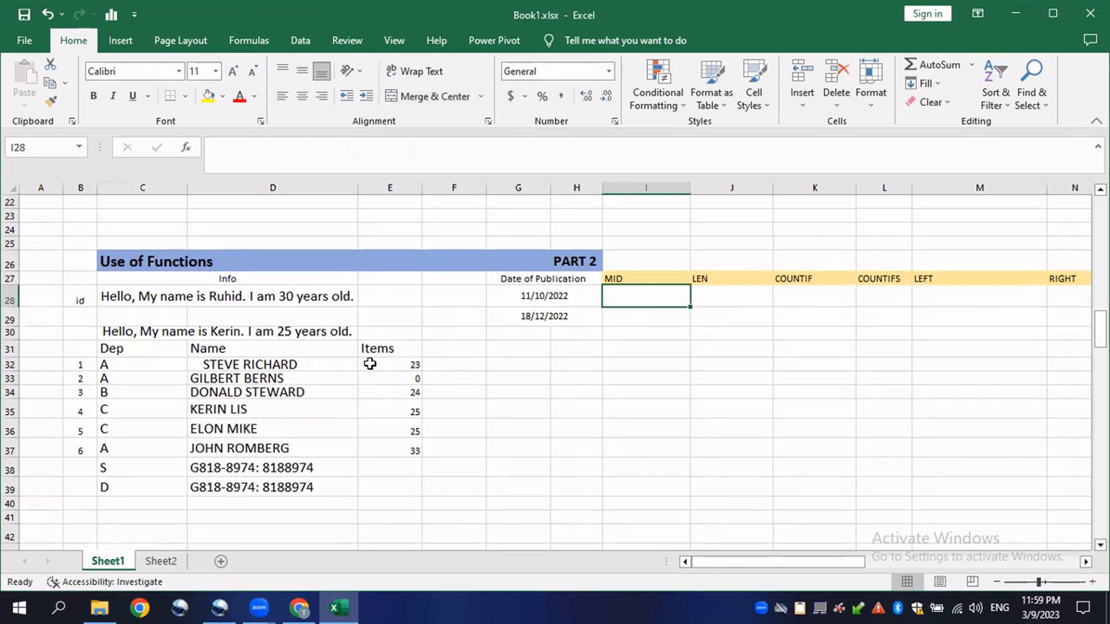
left_click(273, 298)
left_click(271, 329)
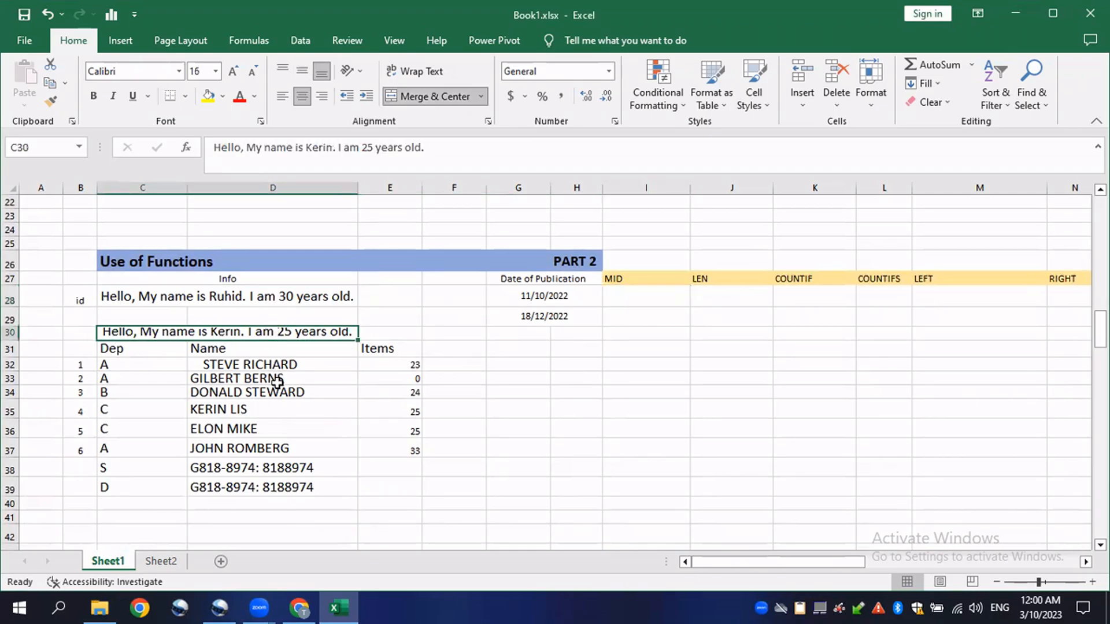
left_click(271, 469)
left_click(270, 489)
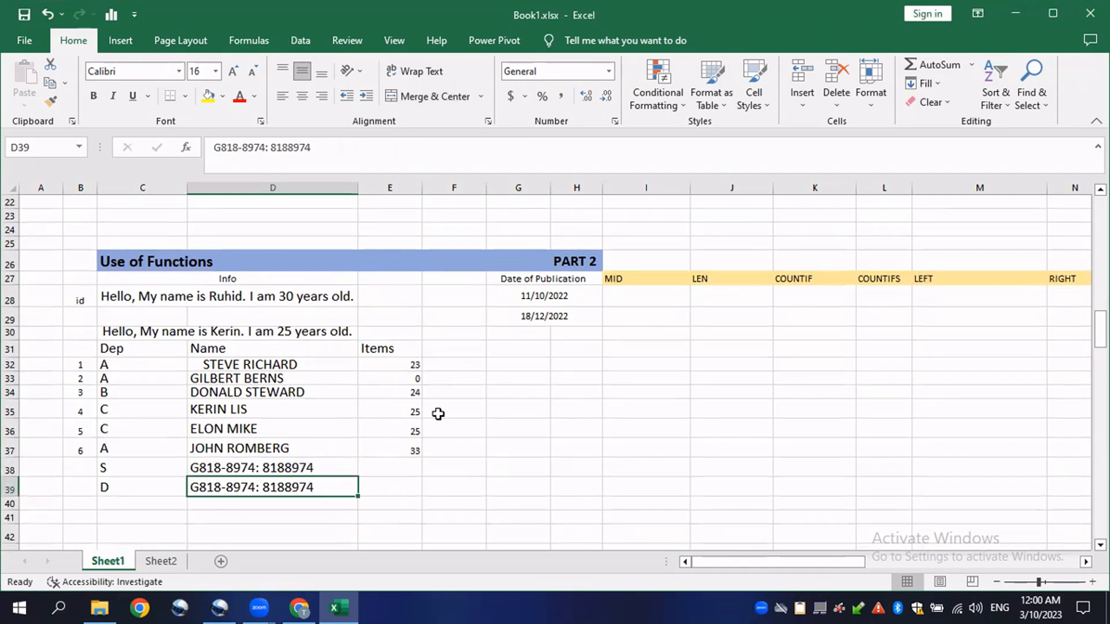
Enter the formula =MID(C28,15,6) in cell I28 under the MID header
left_click(644, 300)
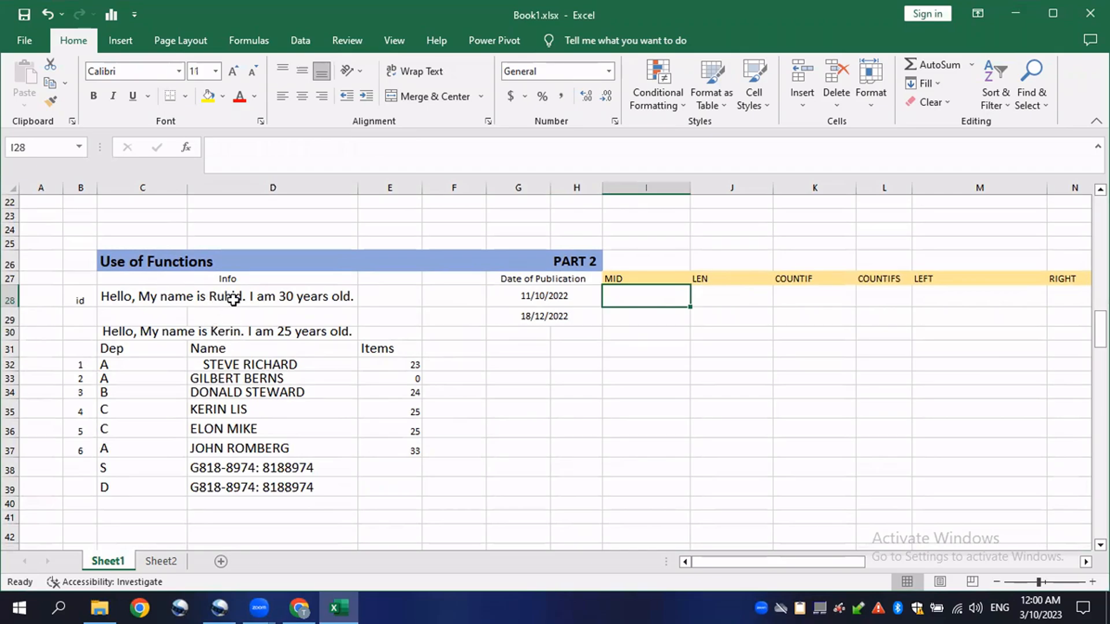
double_click(635, 299)
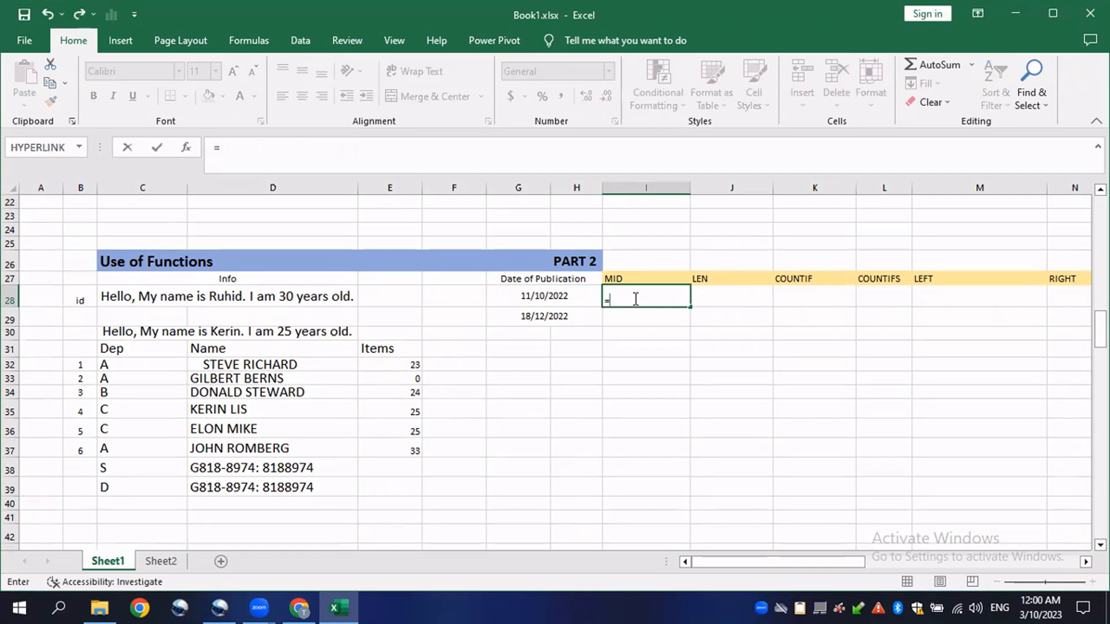
type("=MID")
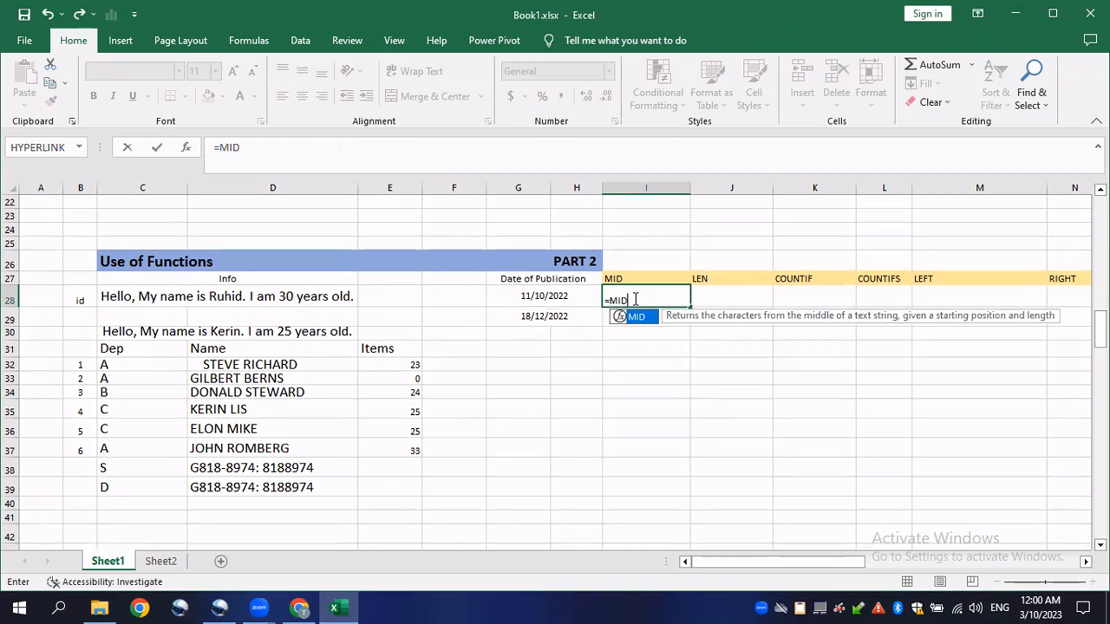
type("(")
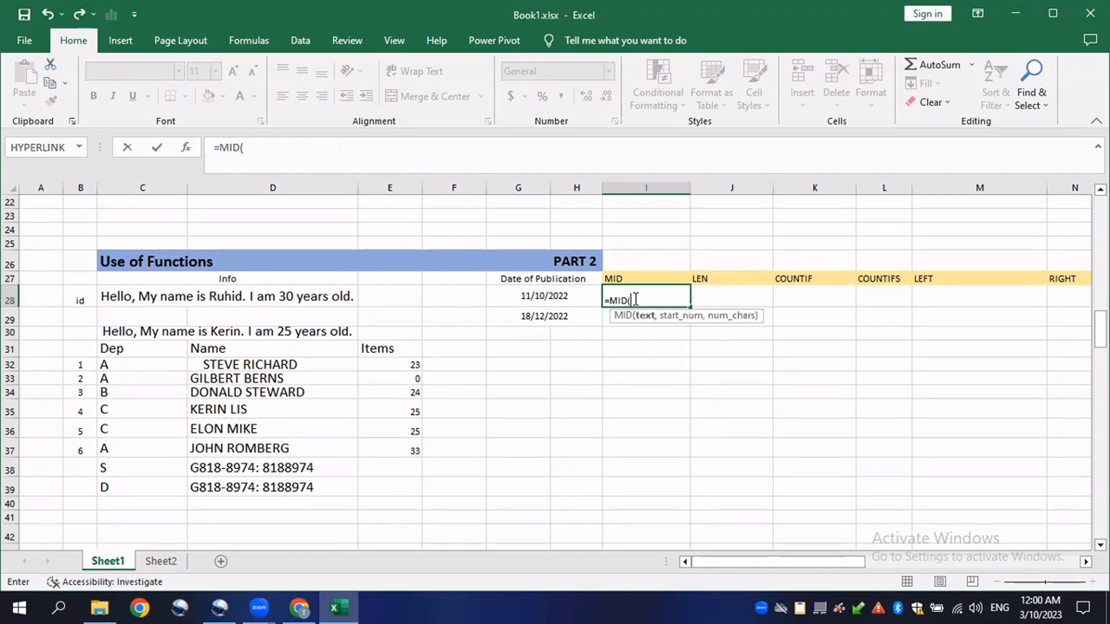
left_click(197, 296)
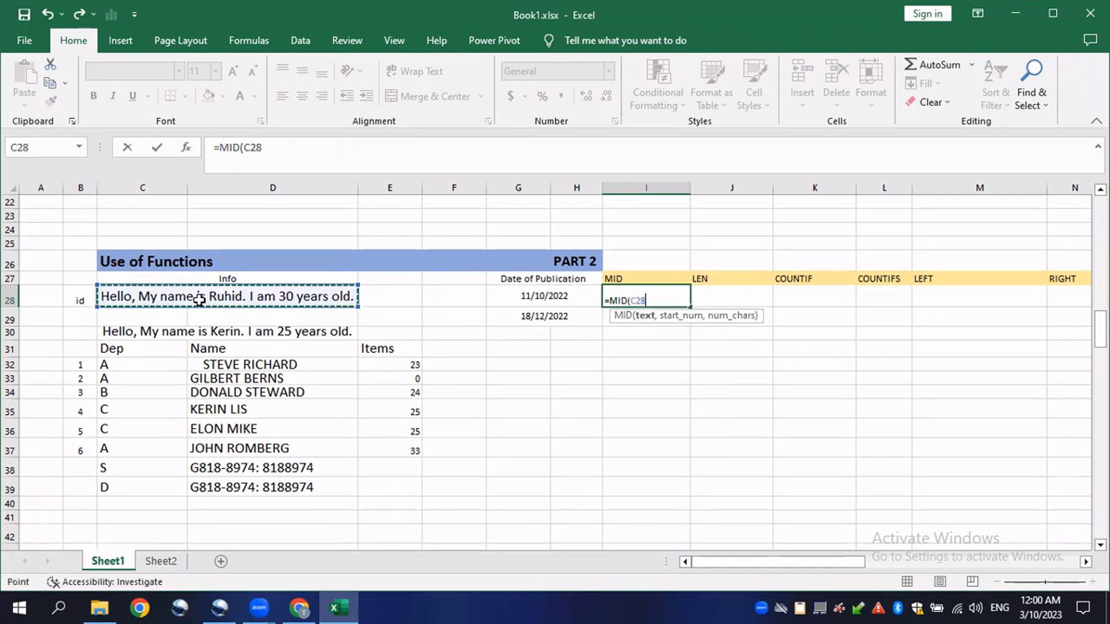
type(",")
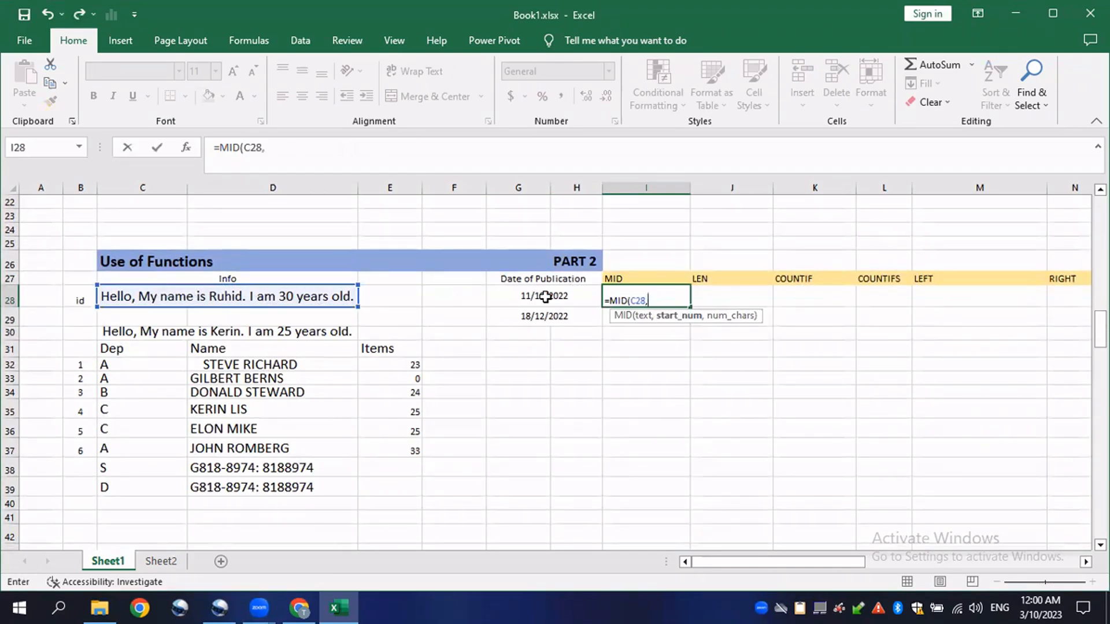
type("15,")
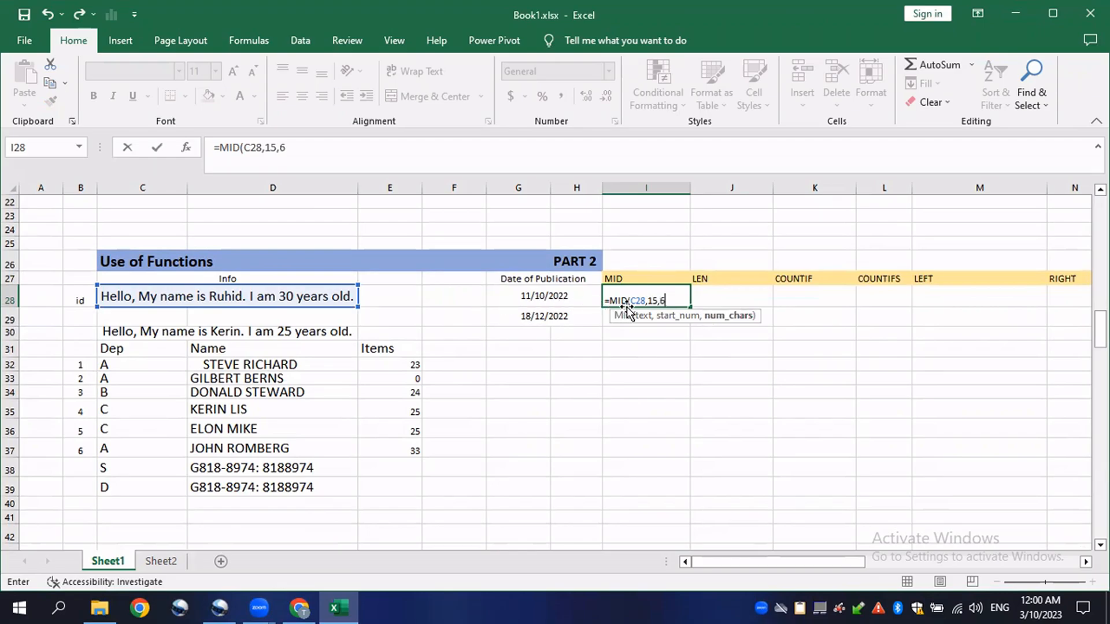
type("6)")
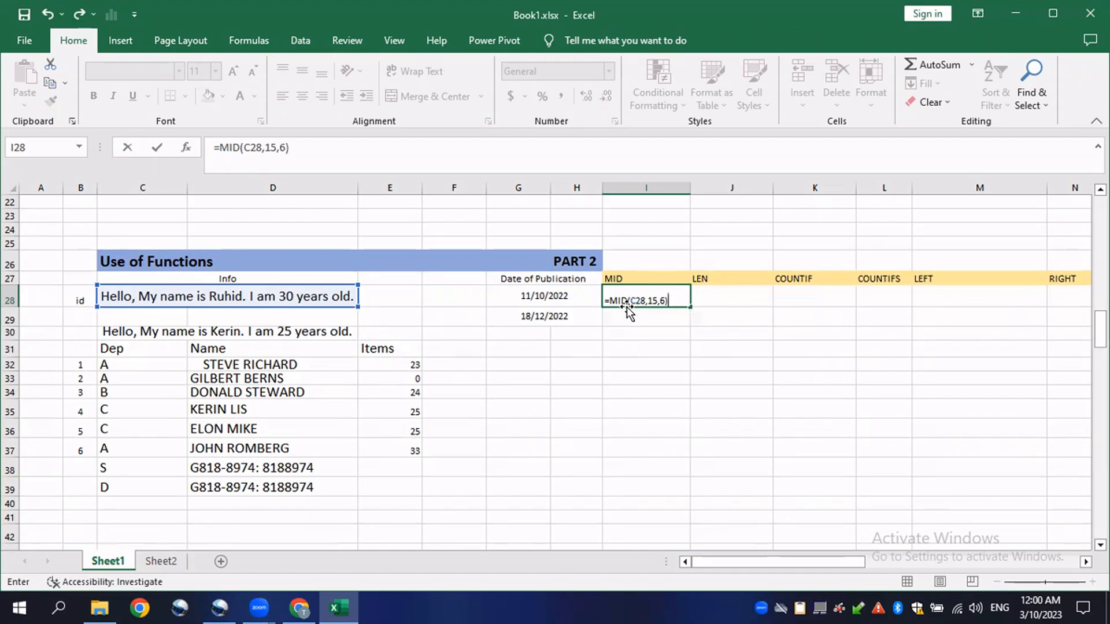
key("Return")
Set the start position of the MID formula in I28 to 18, making it =MID(C28,18,6)
left_click(636, 298)
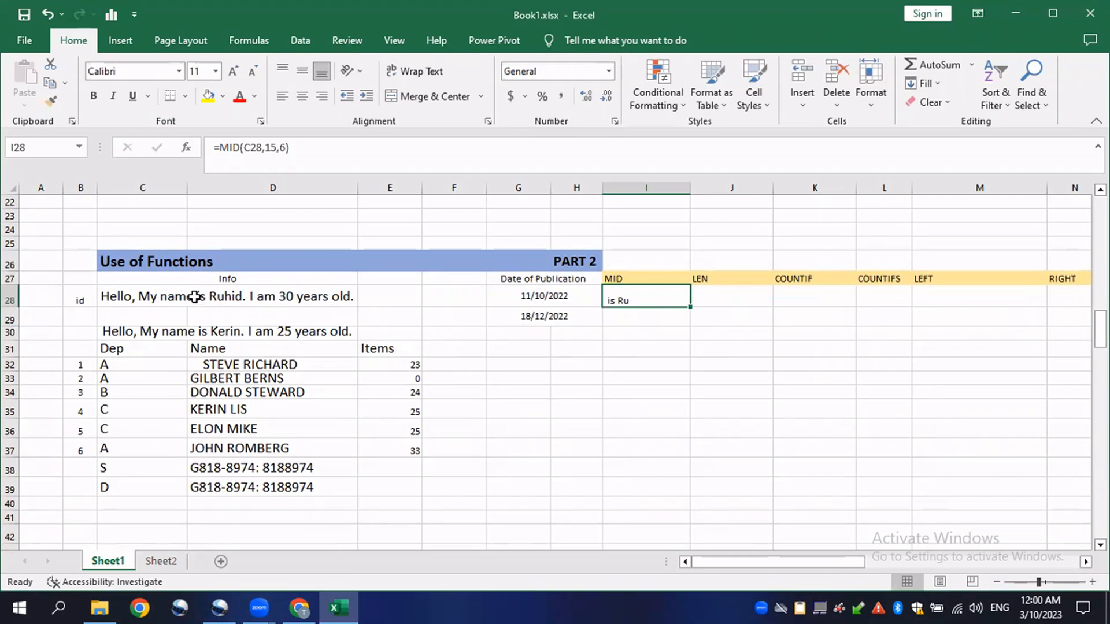
double_click(621, 299)
key("Escape")
double_click(639, 300)
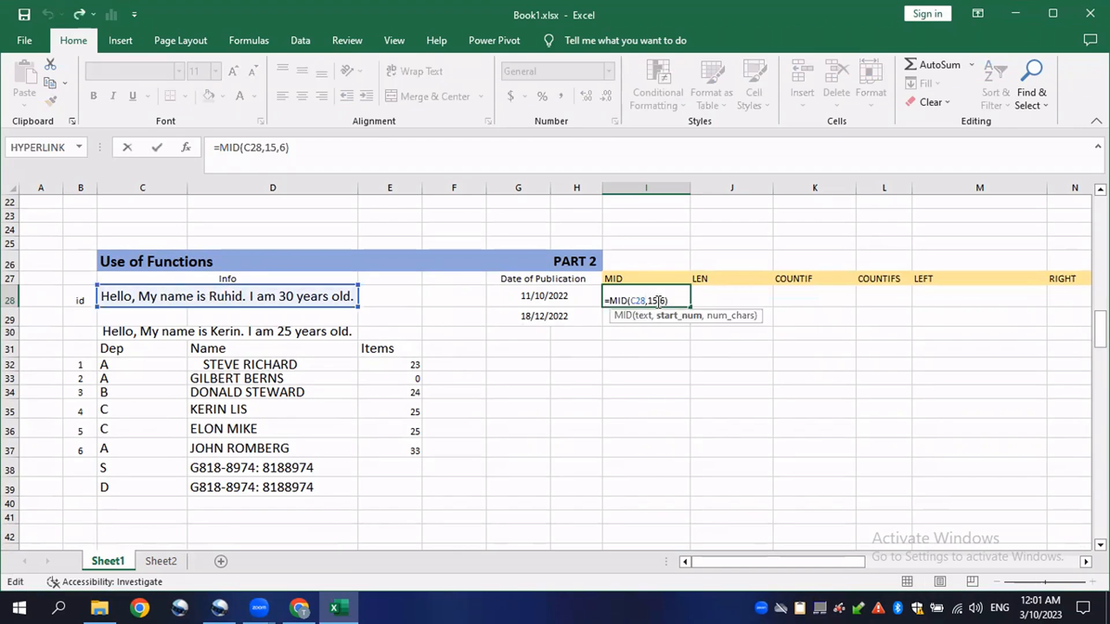
key("BackSpace")
type("8")
key("Return")
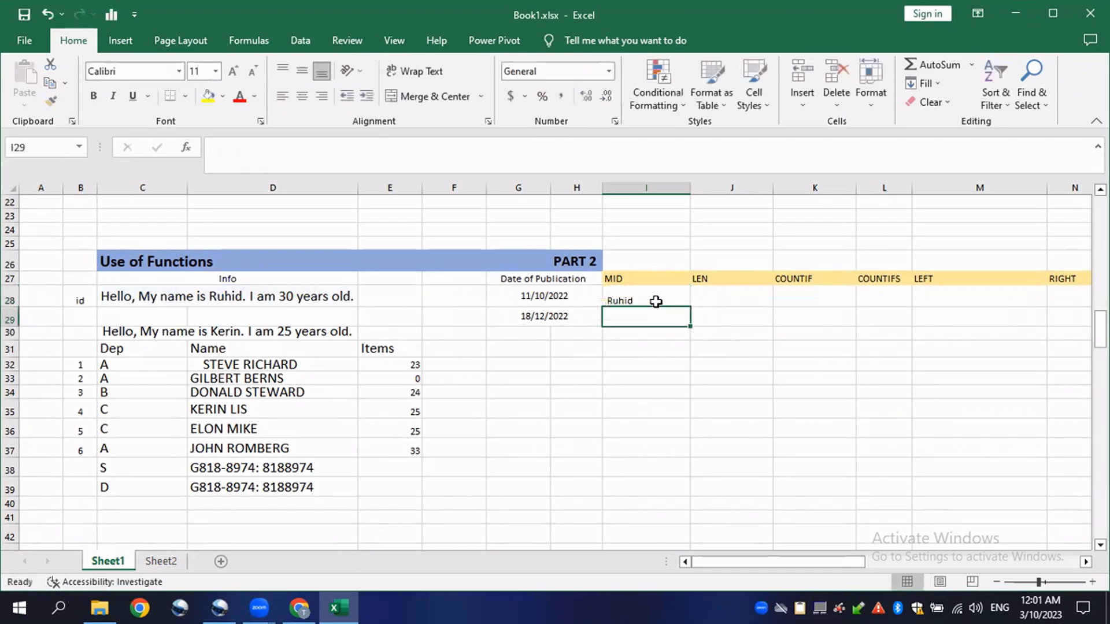
Fill the MID formula from I28 down through I30
left_click(655, 301)
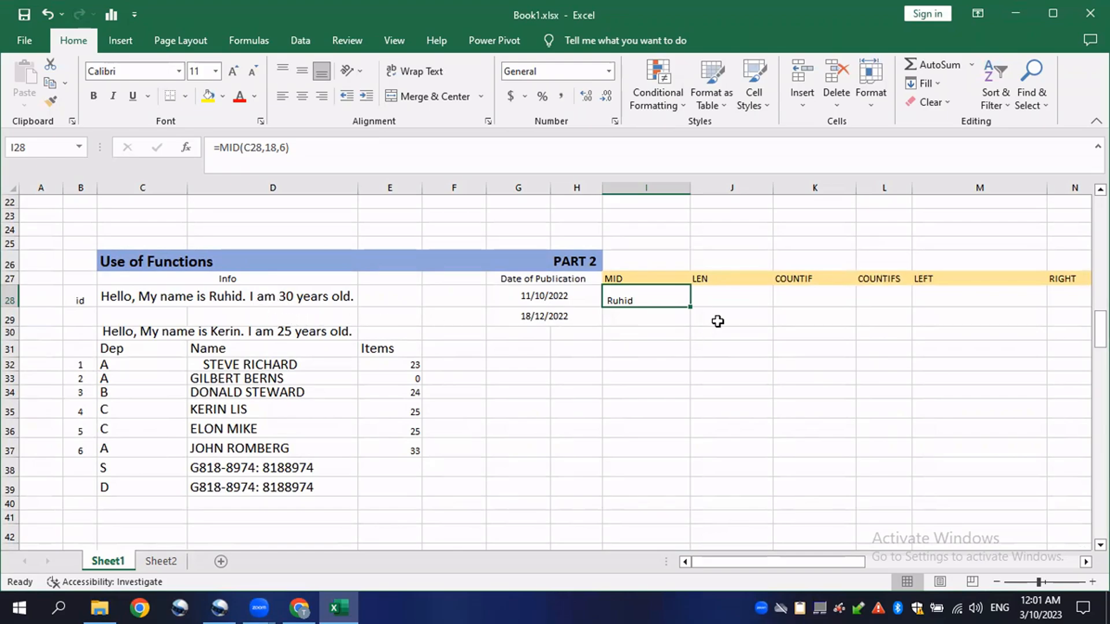
left_click_drag(691, 308, 687, 336)
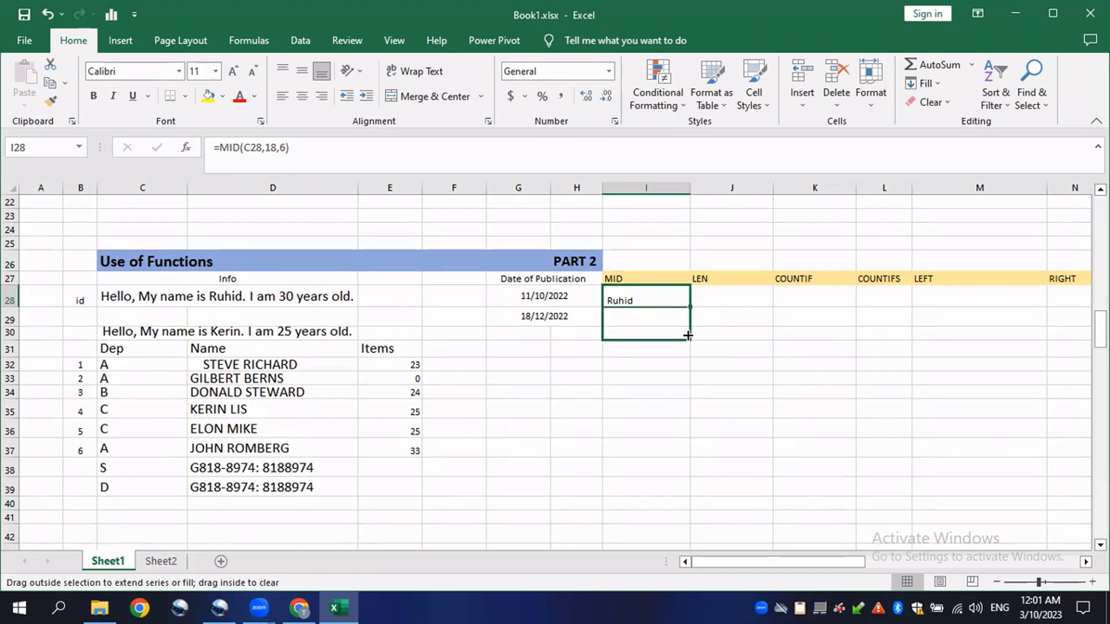
left_click_drag(688, 336, 688, 336)
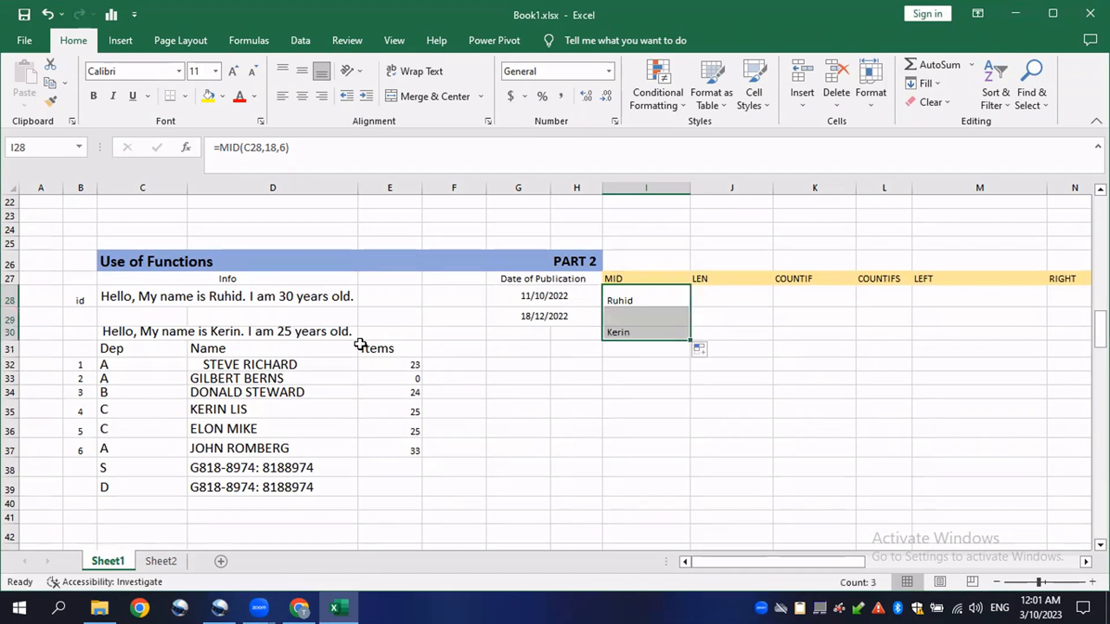
Compare the MID results in I28 and I30 with the source sentences in C28 and C30
left_click(214, 330)
left_click(636, 333)
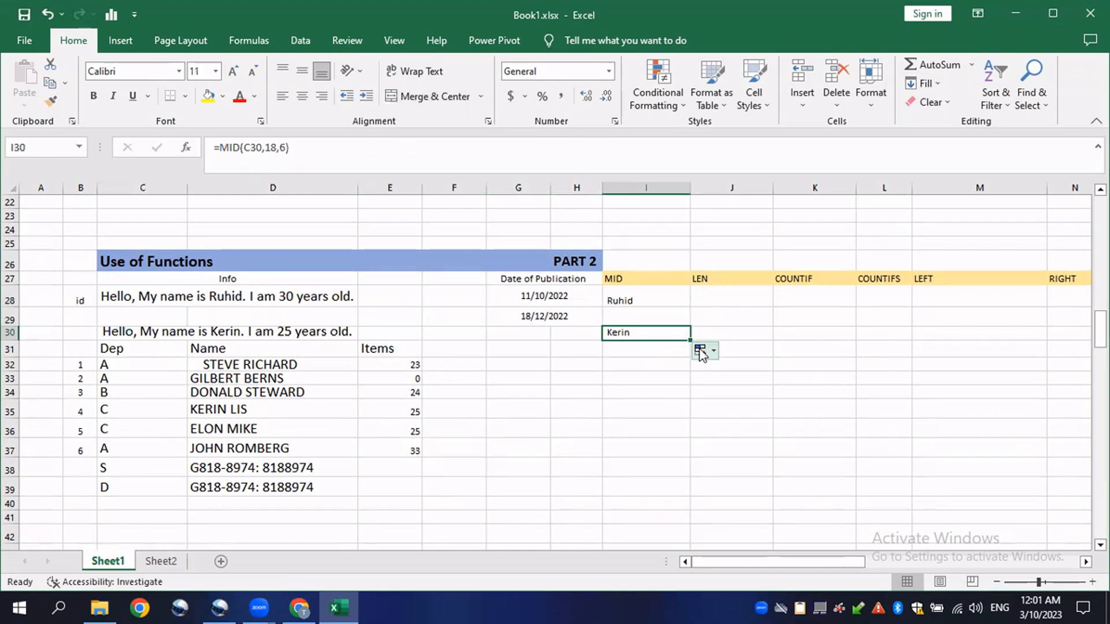
scroll(701, 350, "up", 1)
scroll(674, 380, "up", 1)
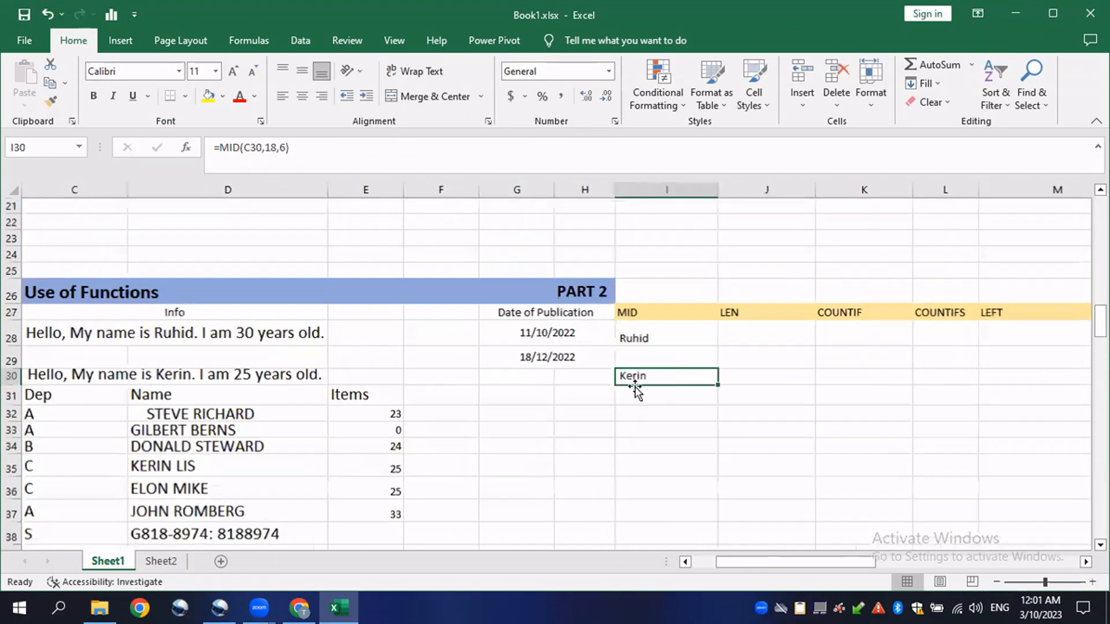
left_click(131, 335)
left_click(137, 379)
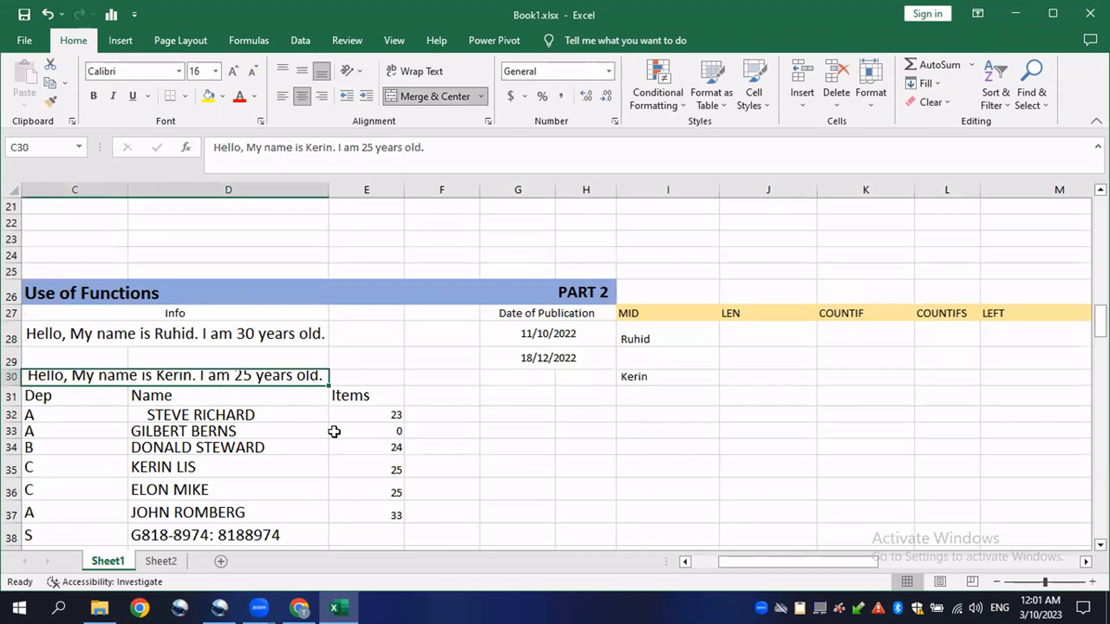
left_click_drag(733, 561, 710, 561)
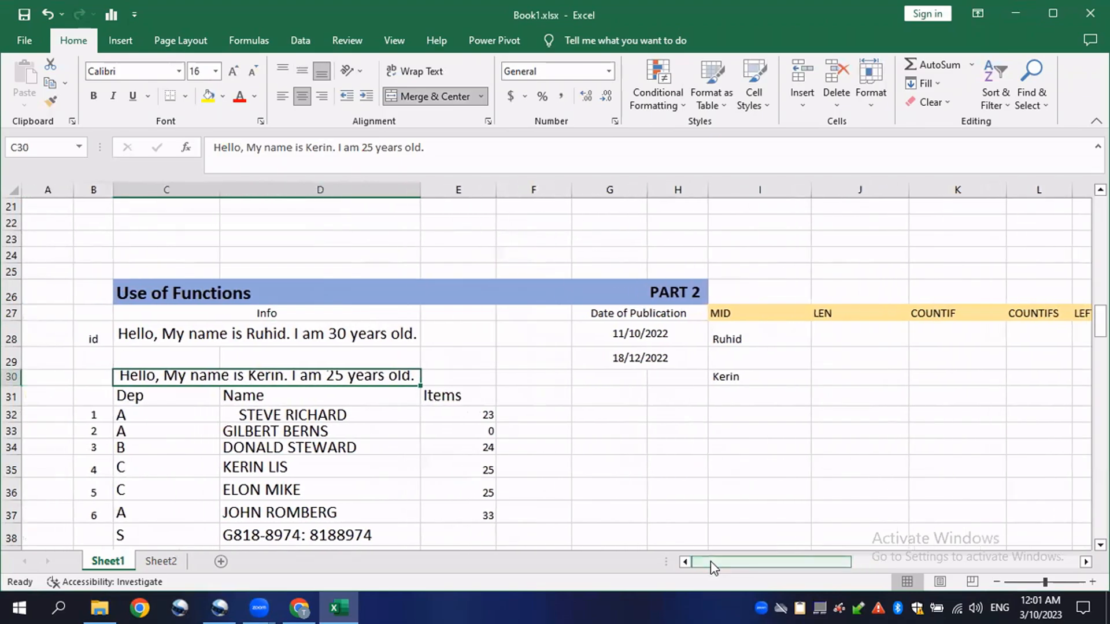
left_click(380, 334)
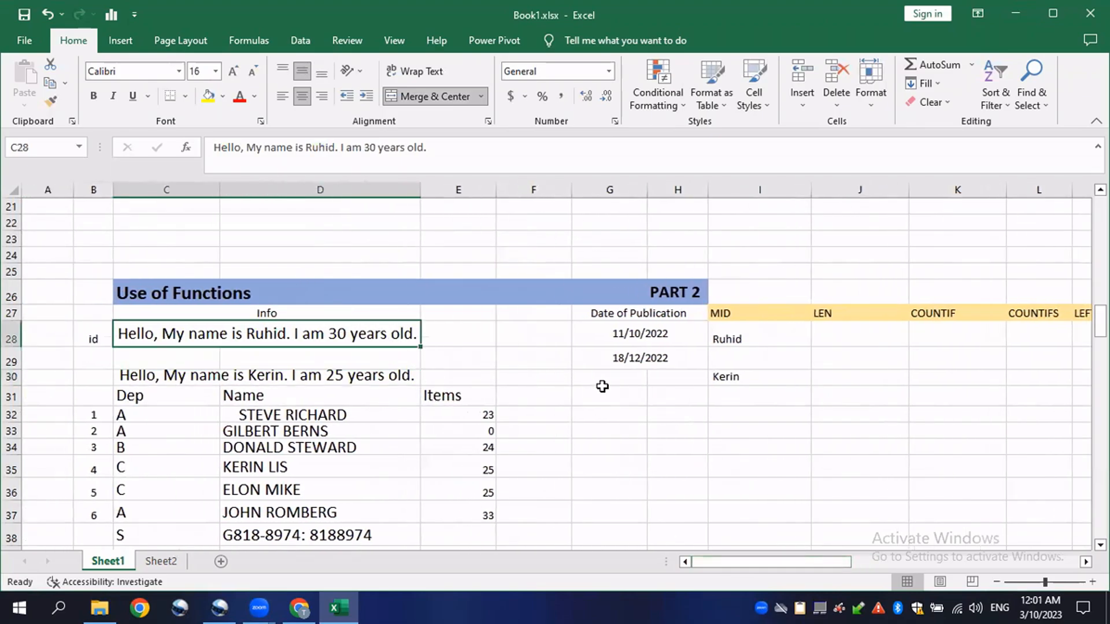
left_click(763, 382)
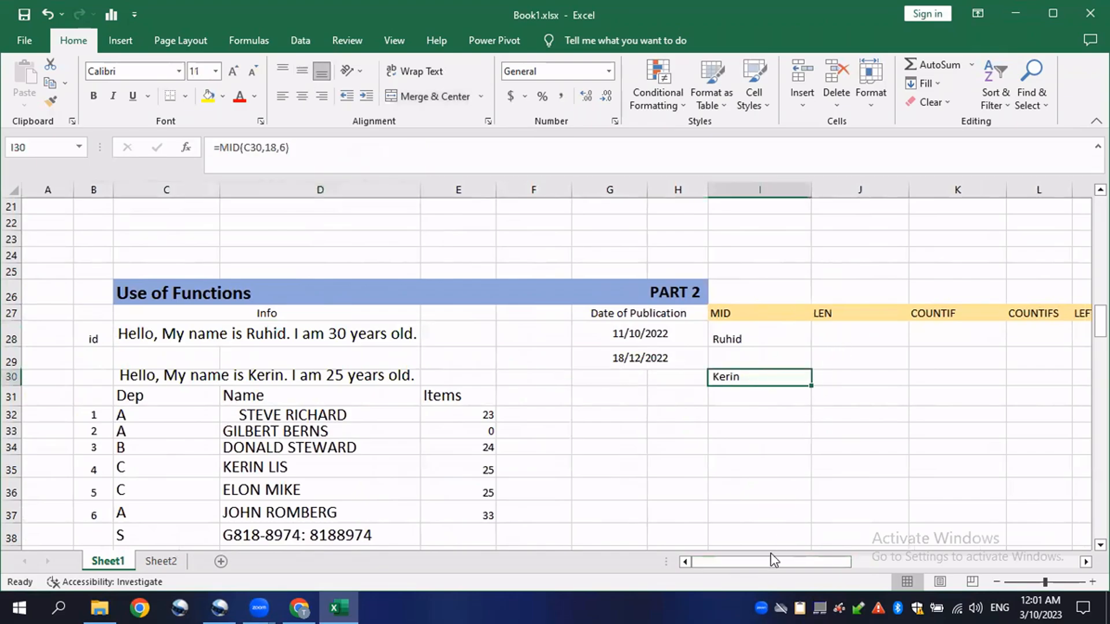
Enter the formula =LEN(C28) in cell J28 under the LEN header
left_click_drag(768, 563, 809, 563)
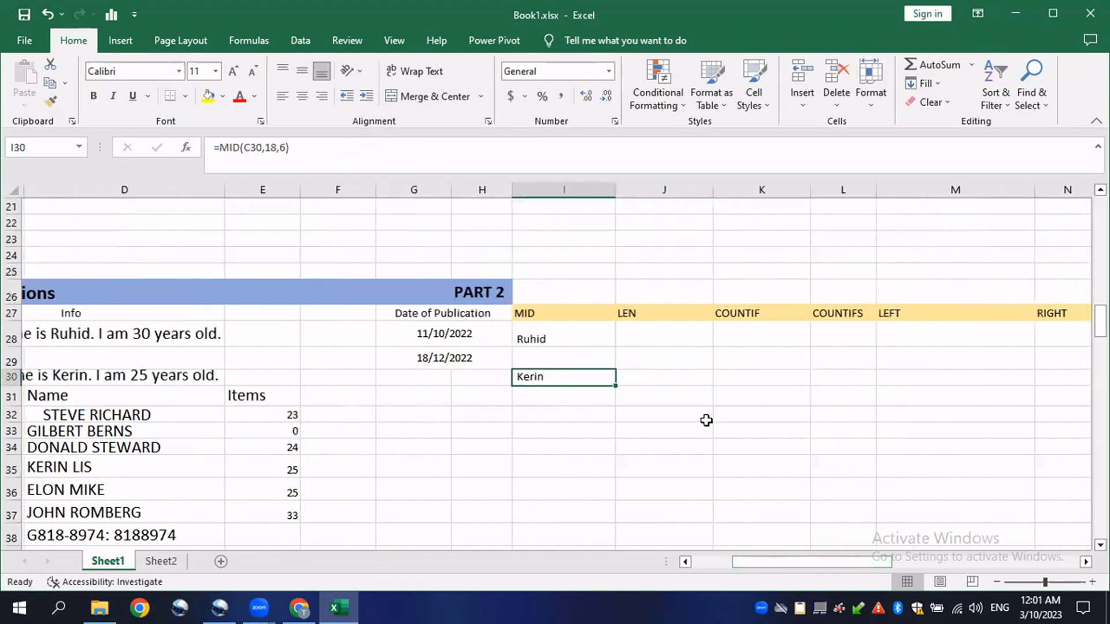
left_click(636, 335)
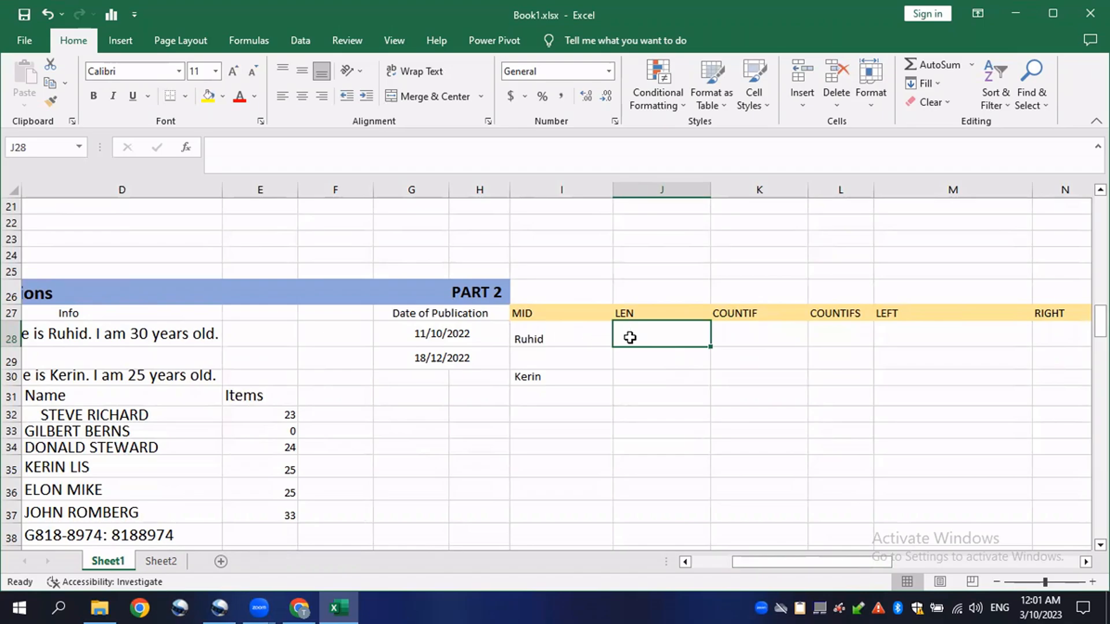
double_click(653, 336)
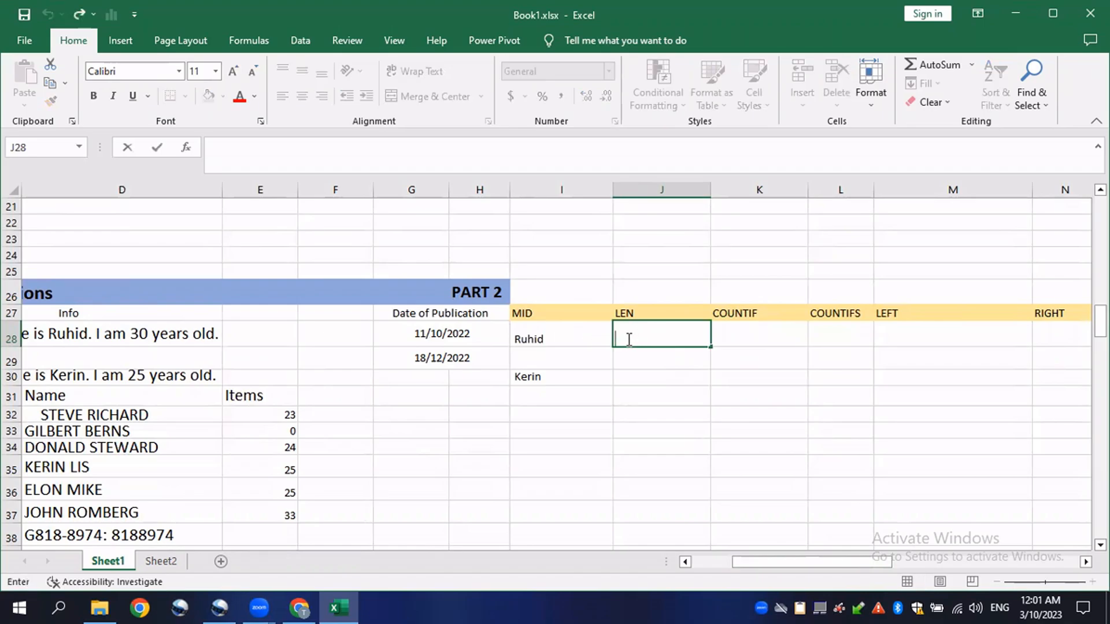
type("=")
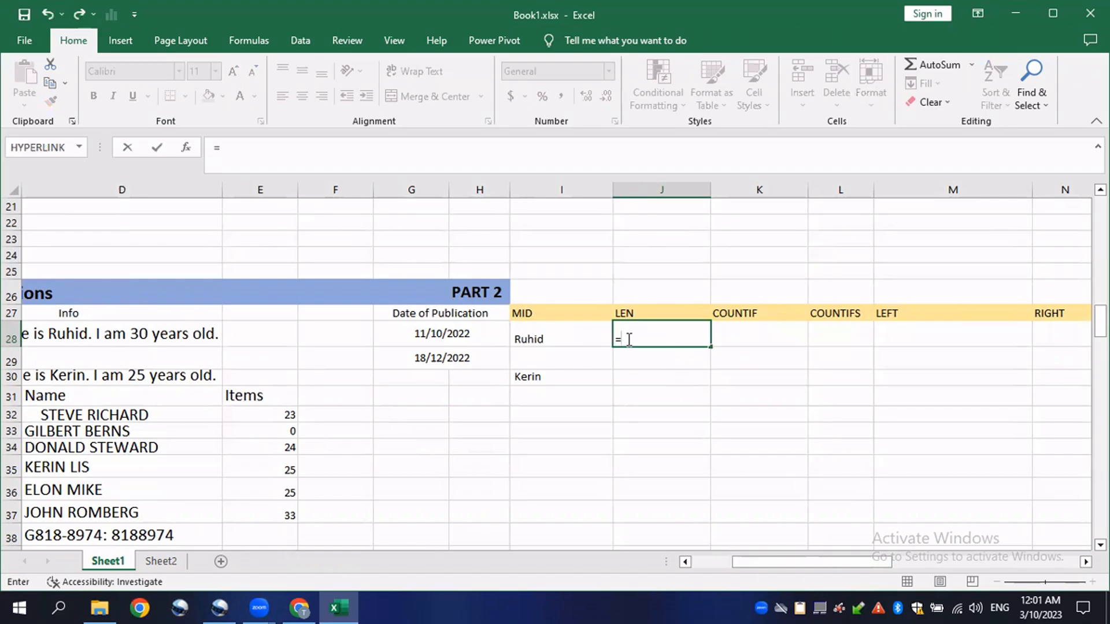
type("LEN(")
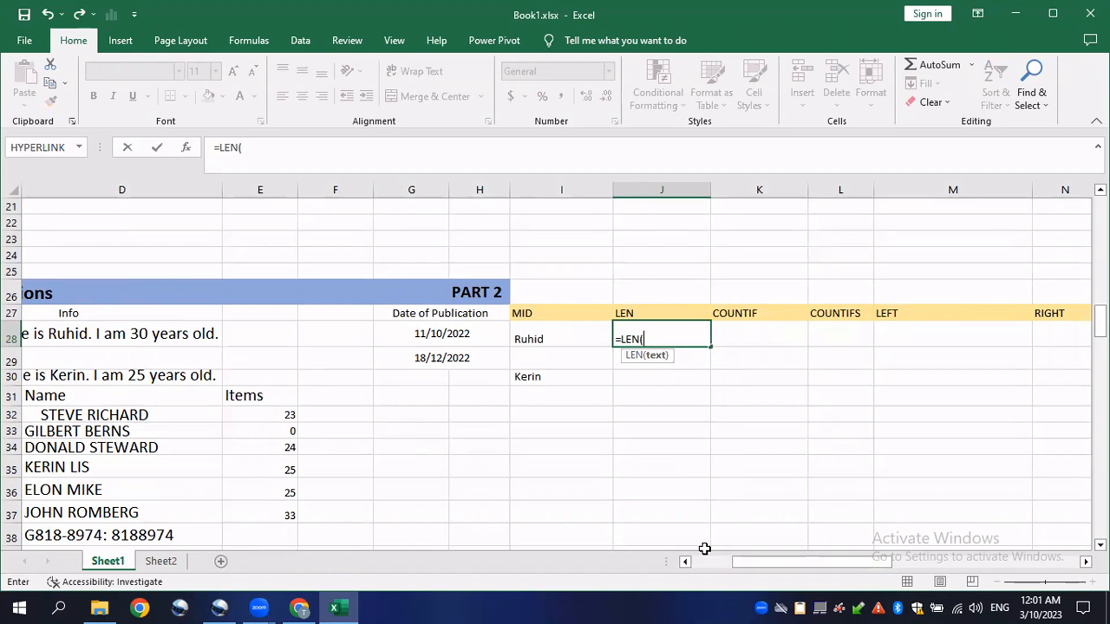
left_click(723, 567)
left_click(347, 338)
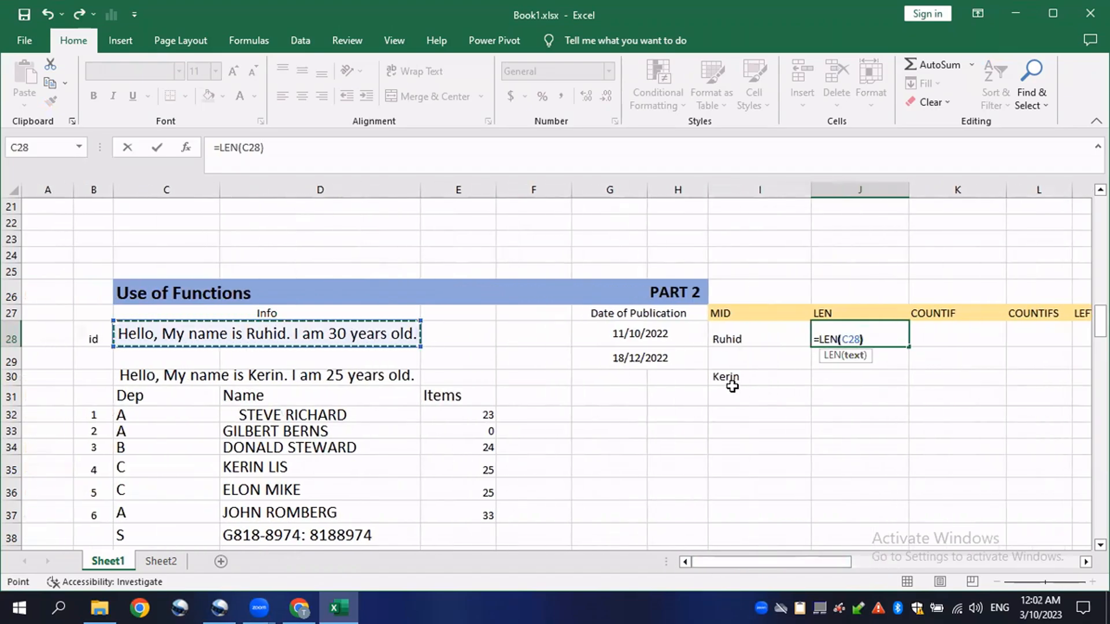
type(")")
key("Return")
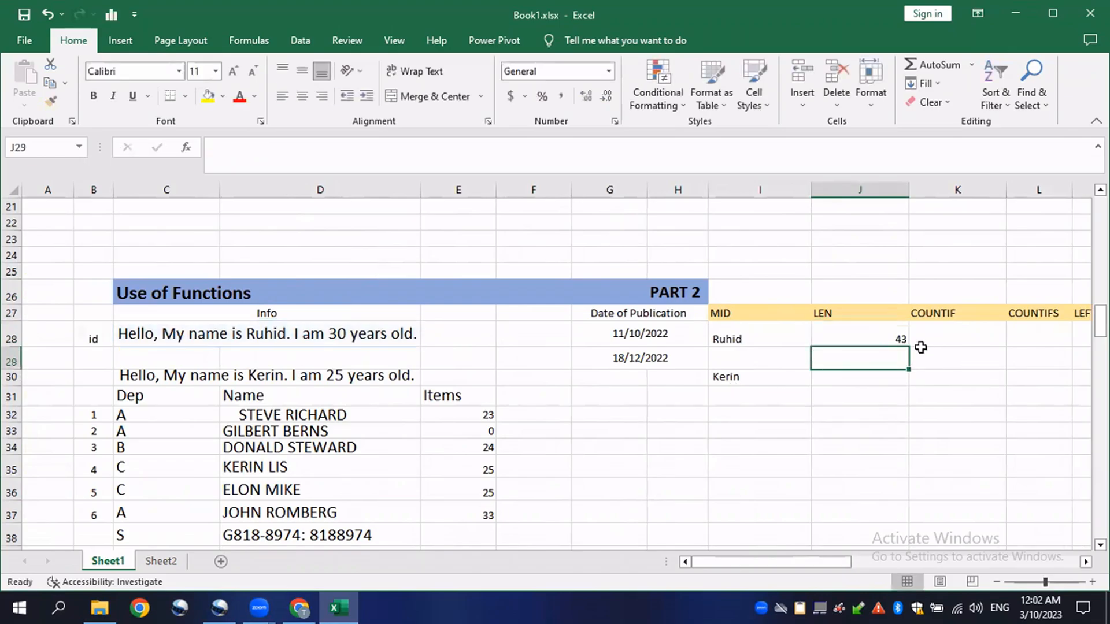
Compare the LEN formula and result in J28 with the source sentence in C28
left_click(864, 334)
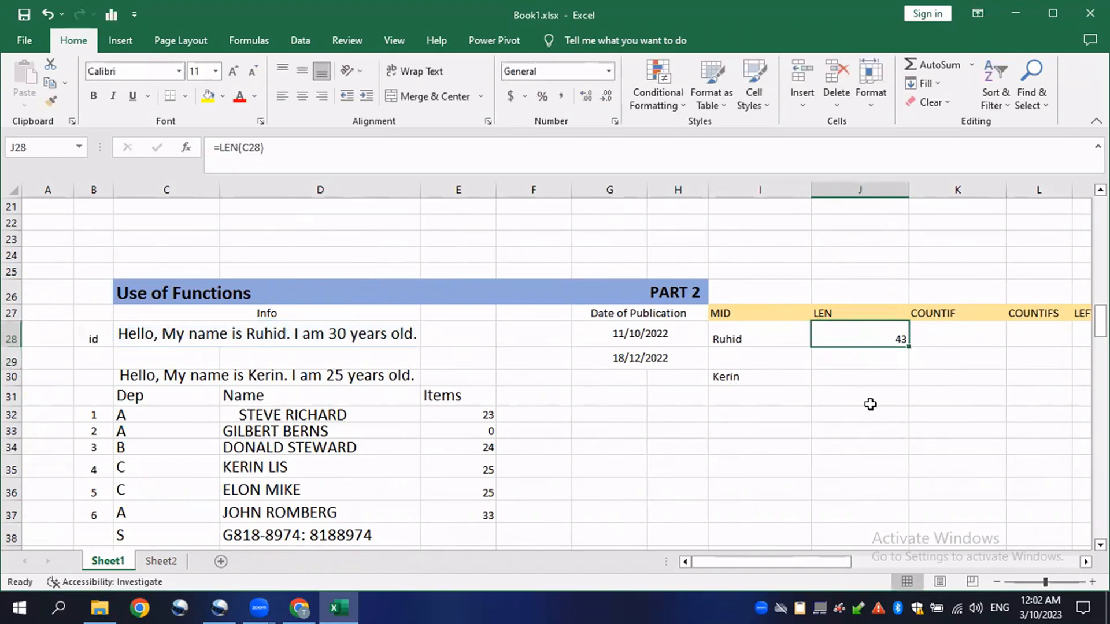
left_click(371, 331)
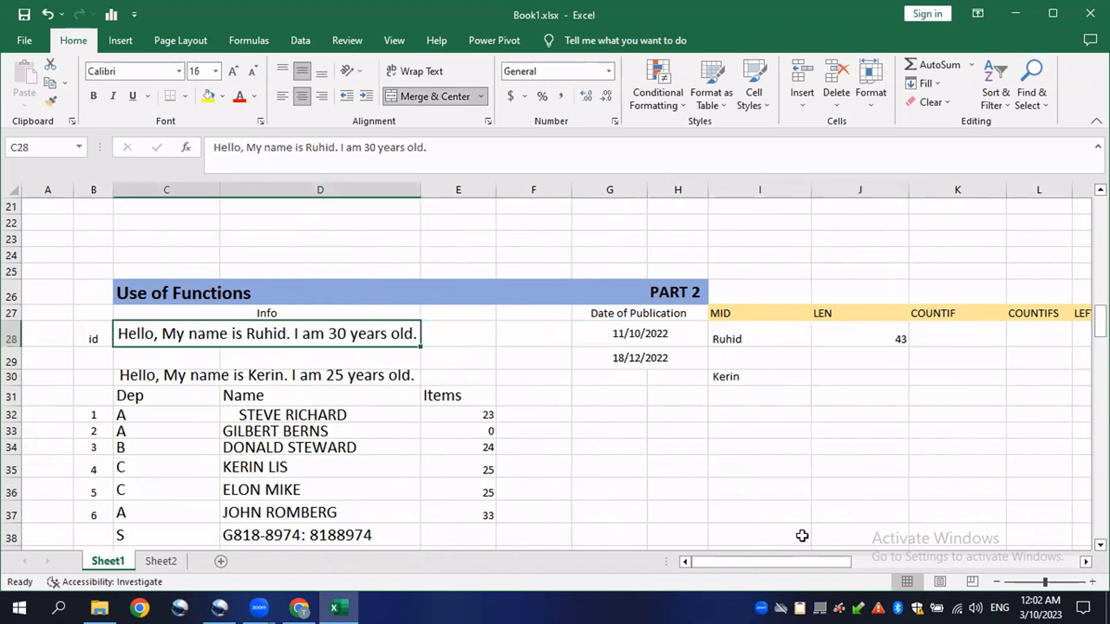
left_click_drag(785, 564, 812, 564)
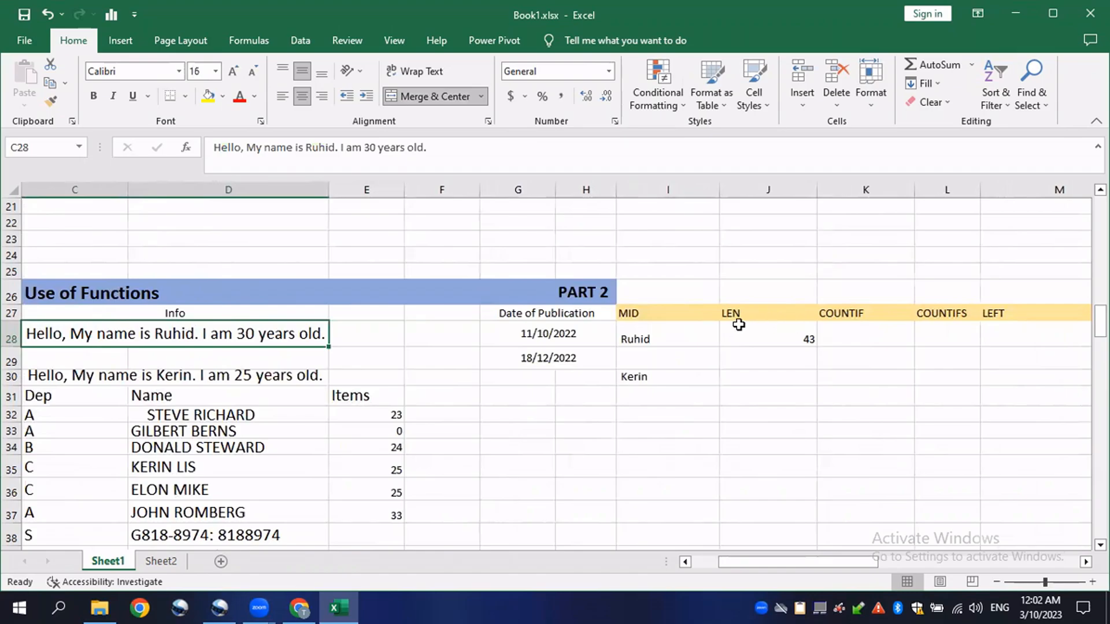
left_click(780, 334)
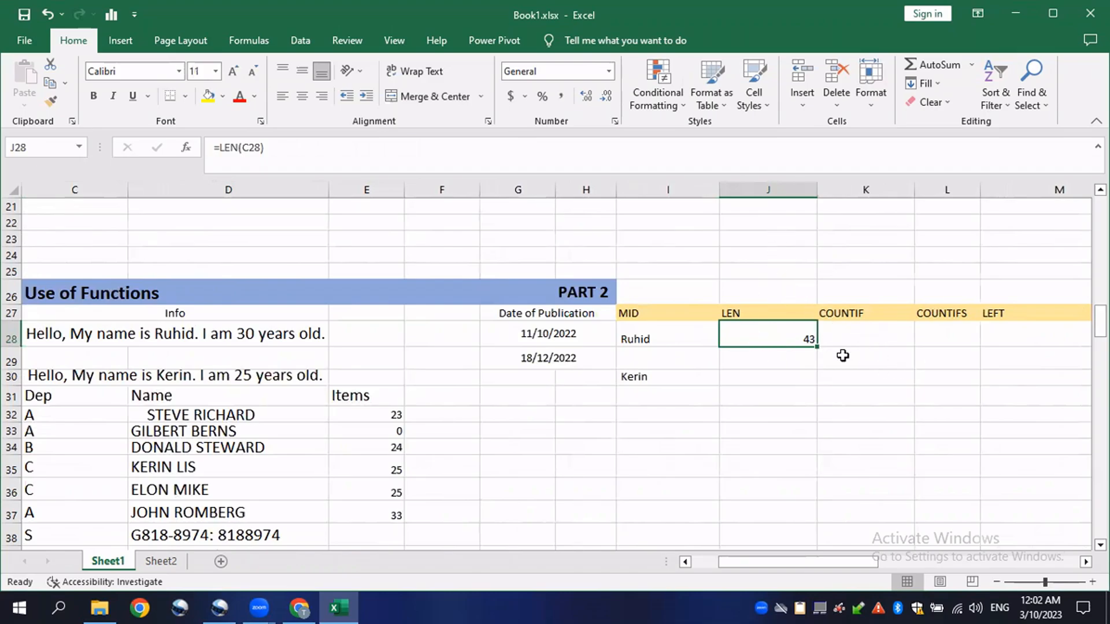
Review the COUNT formula in M3 of Part 1 and return to the COUNTIF cell K28 in Part 2
scroll(792, 353, "up", 7)
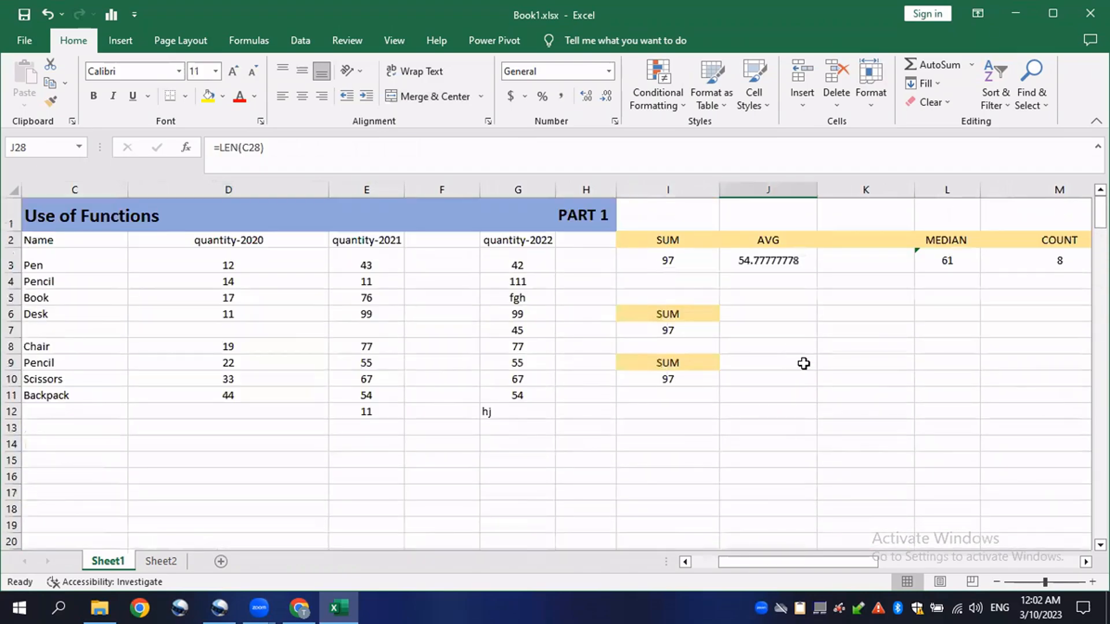
double_click(1051, 260)
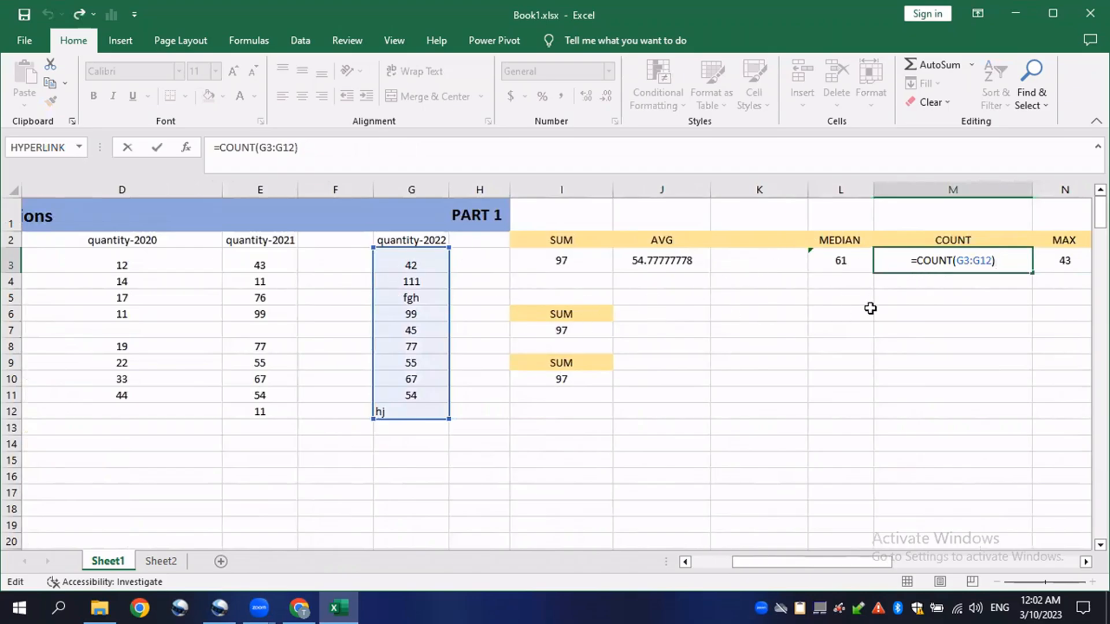
key("Return")
scroll(601, 376, "down", 6)
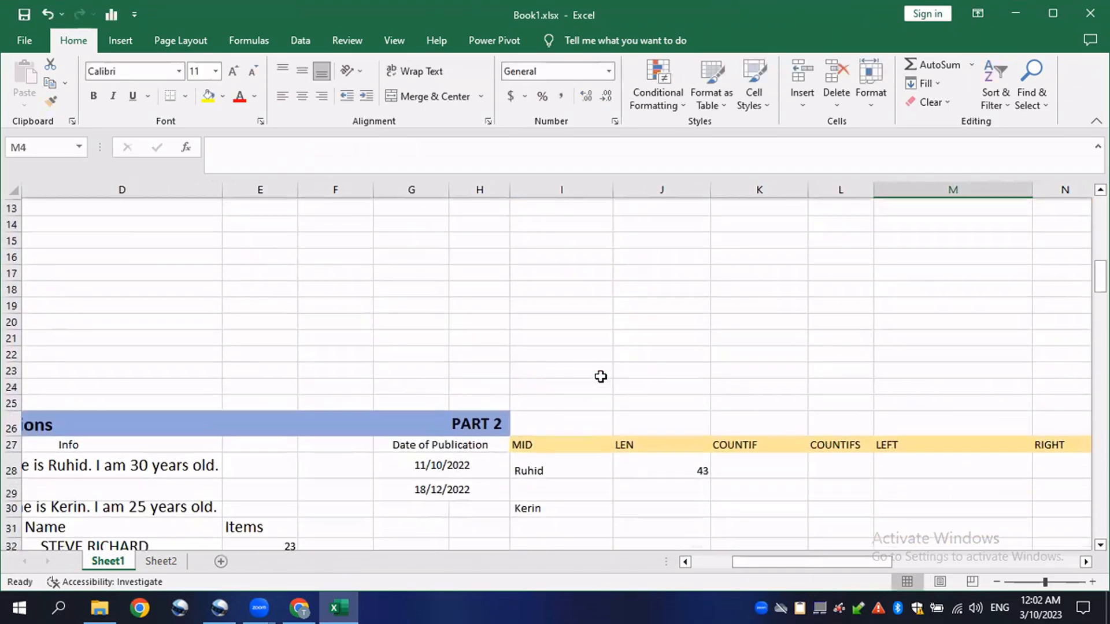
left_click(757, 358)
left_click_drag(753, 561, 738, 564)
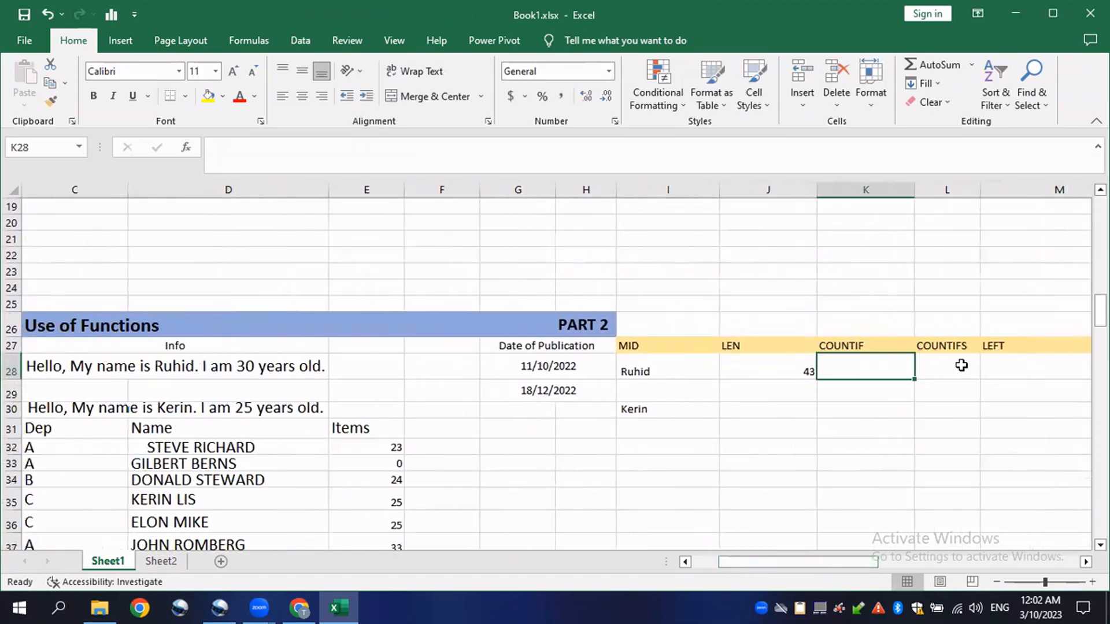
Hide columns I and J, which hold the MID and LEN examples
left_click(956, 365)
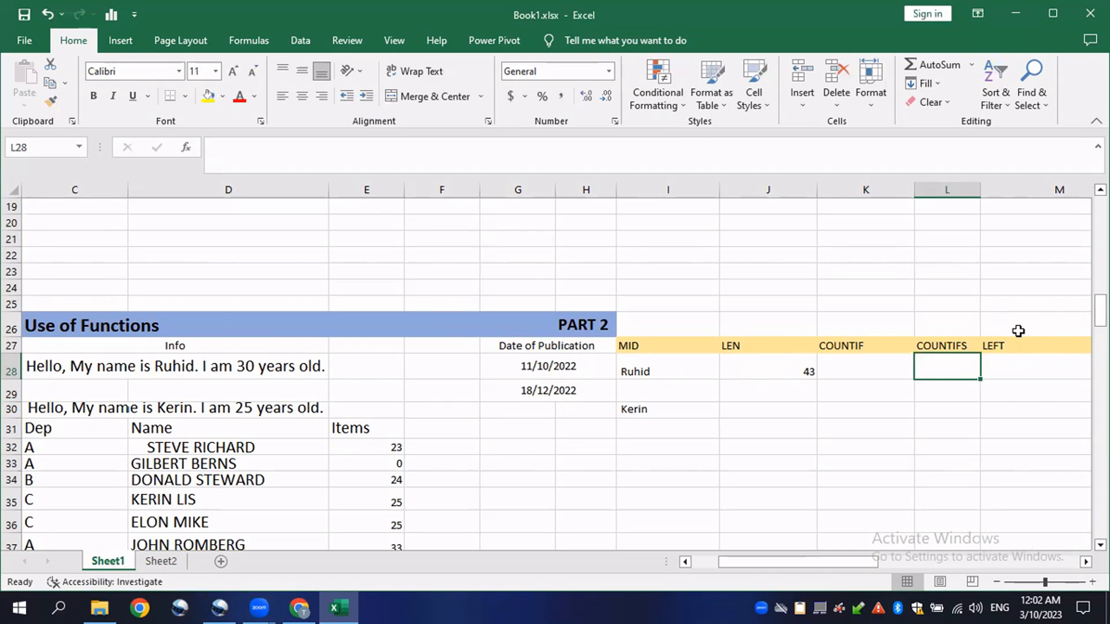
left_click(860, 362)
left_click_drag(797, 564, 790, 542)
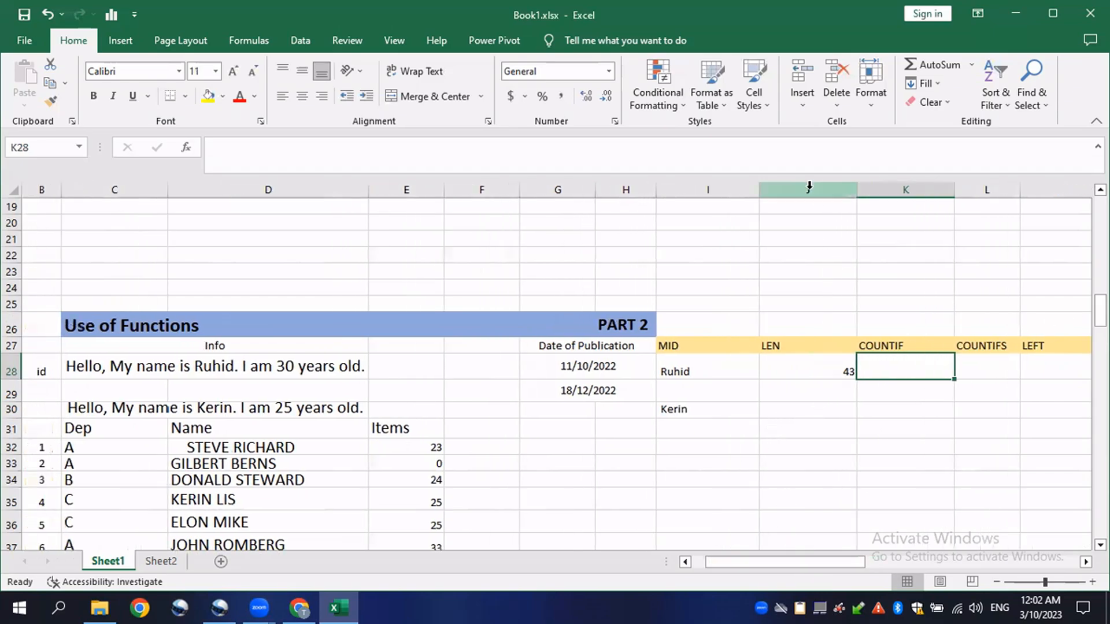
left_click_drag(802, 189, 750, 189)
right_click(749, 189)
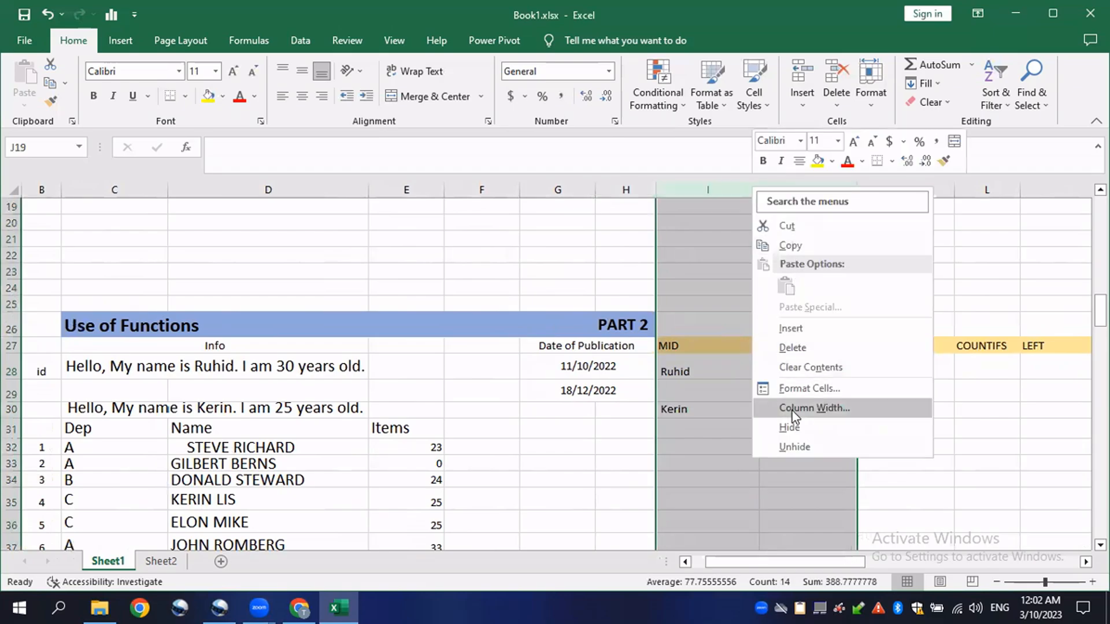
left_click(792, 429)
Examine the Dep column entries in C32:C39 that serve as data for the COUNTIF example
left_click_drag(792, 563, 762, 560)
scroll(659, 439, "down", 1)
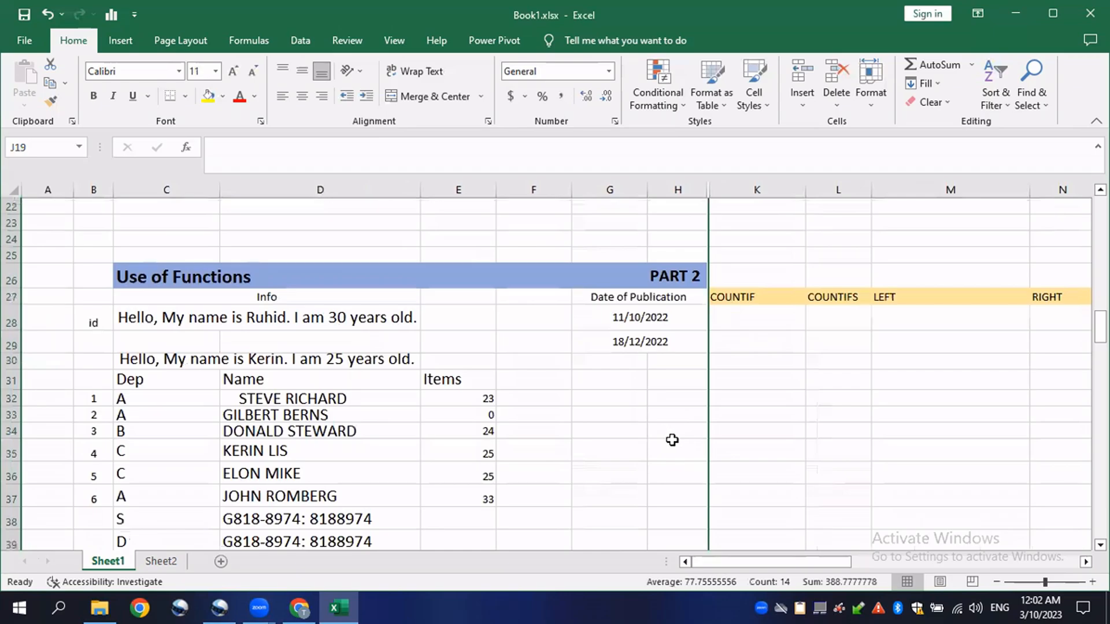
scroll(671, 440, "down", 1)
left_click(768, 266)
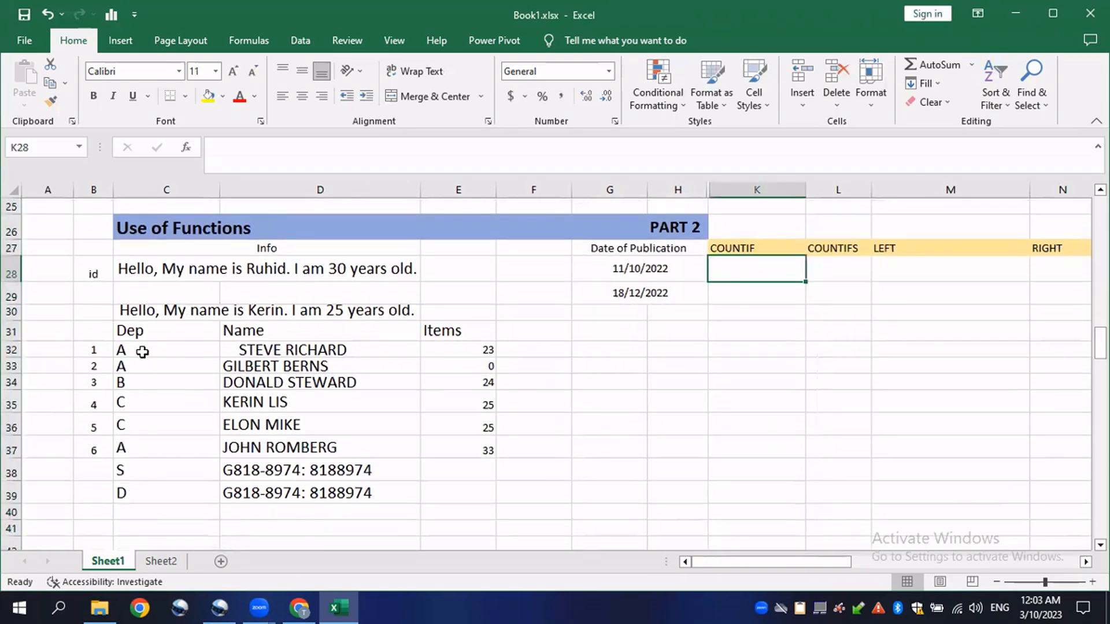
left_click_drag(142, 352, 145, 493)
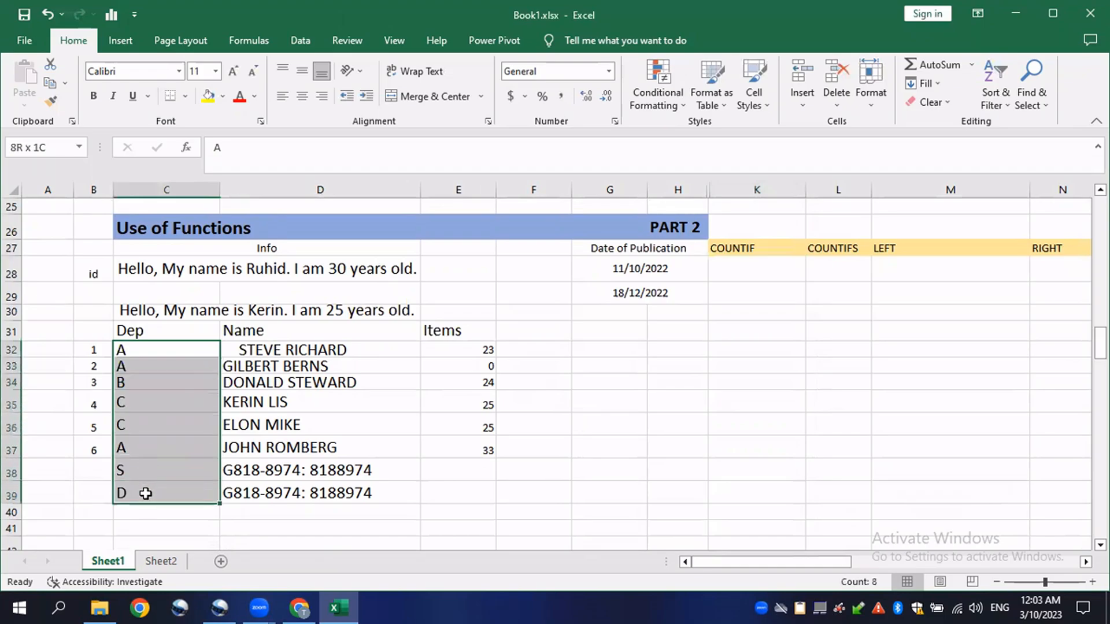
left_click(165, 330)
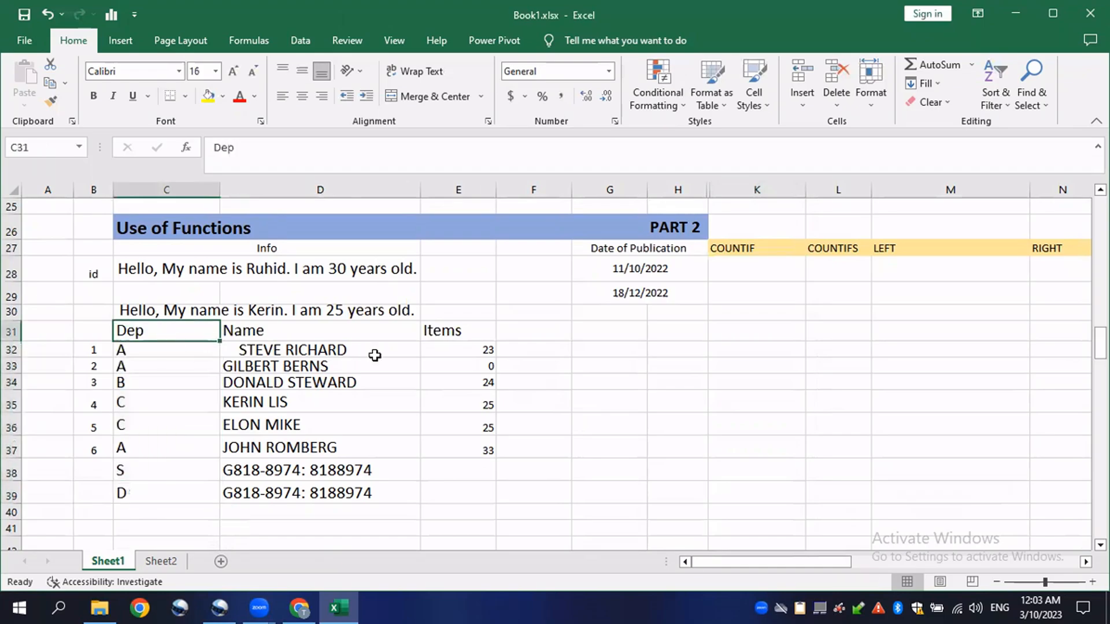
mouse_move(163, 349)
left_mouse_down()
mouse_move(148, 487)
mouse_move(148, 370)
mouse_move(151, 355)
mouse_move(150, 381)
mouse_move(164, 345)
left_mouse_up()
left_click(174, 330)
left_click(173, 408)
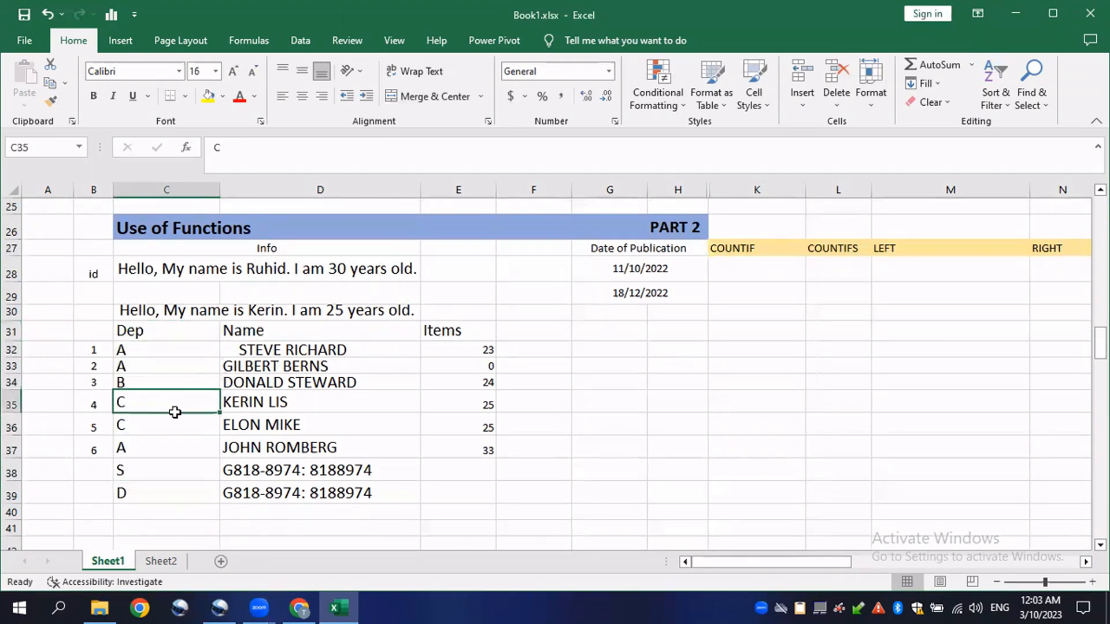
Enter the formula =COUNTIF(C32:C39,C32) in cell K28 to count the department A entries
left_click(739, 271)
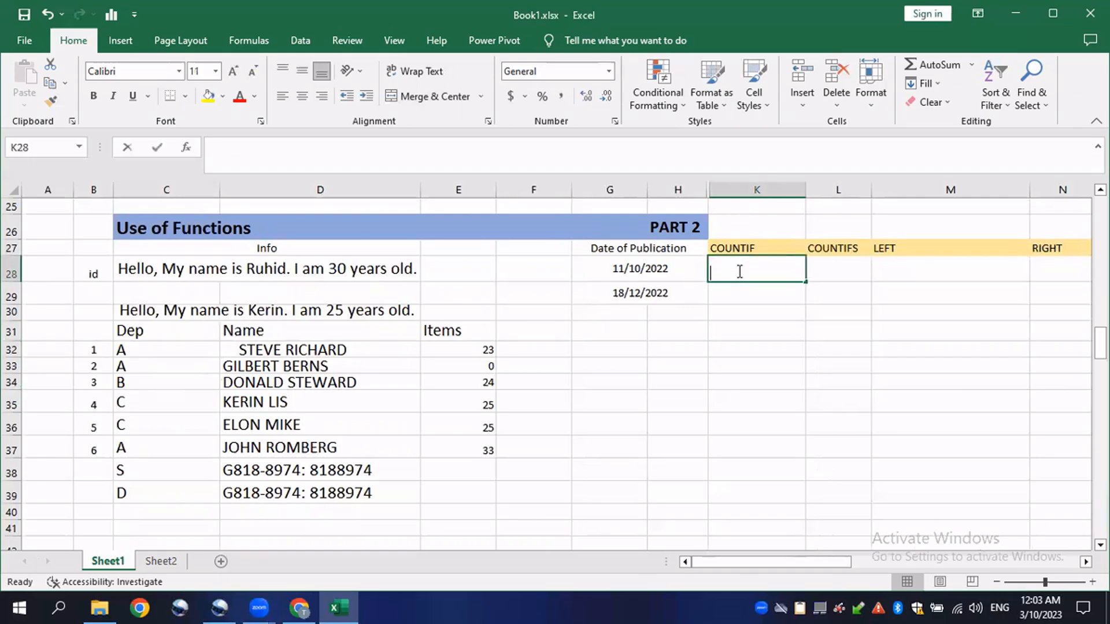
type("=CO")
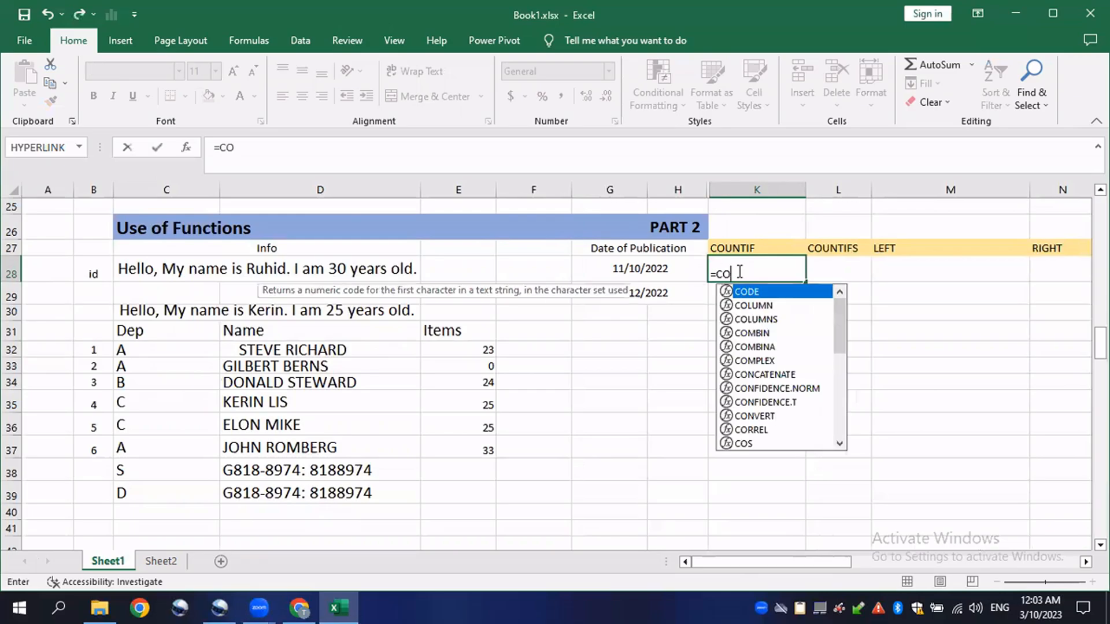
type("UNTIF(")
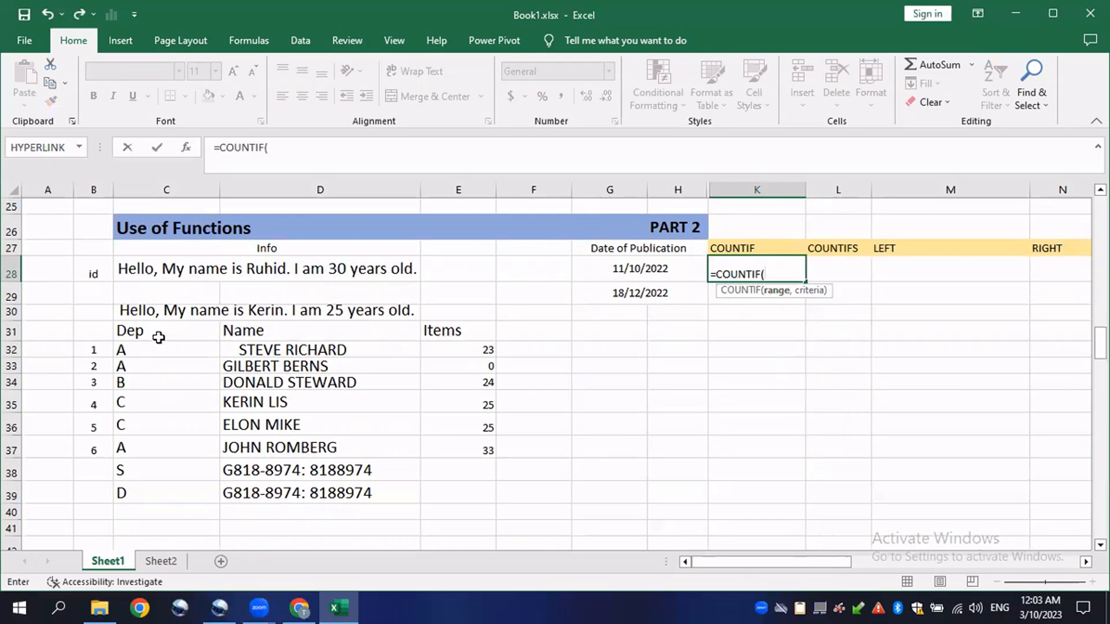
left_click_drag(141, 353, 140, 486)
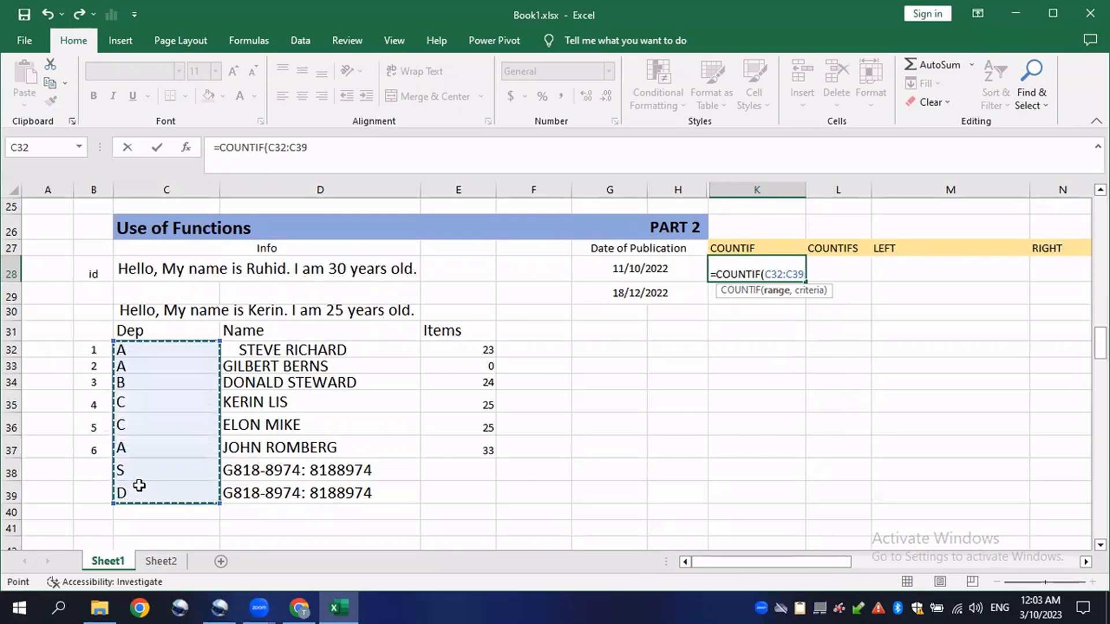
type(",")
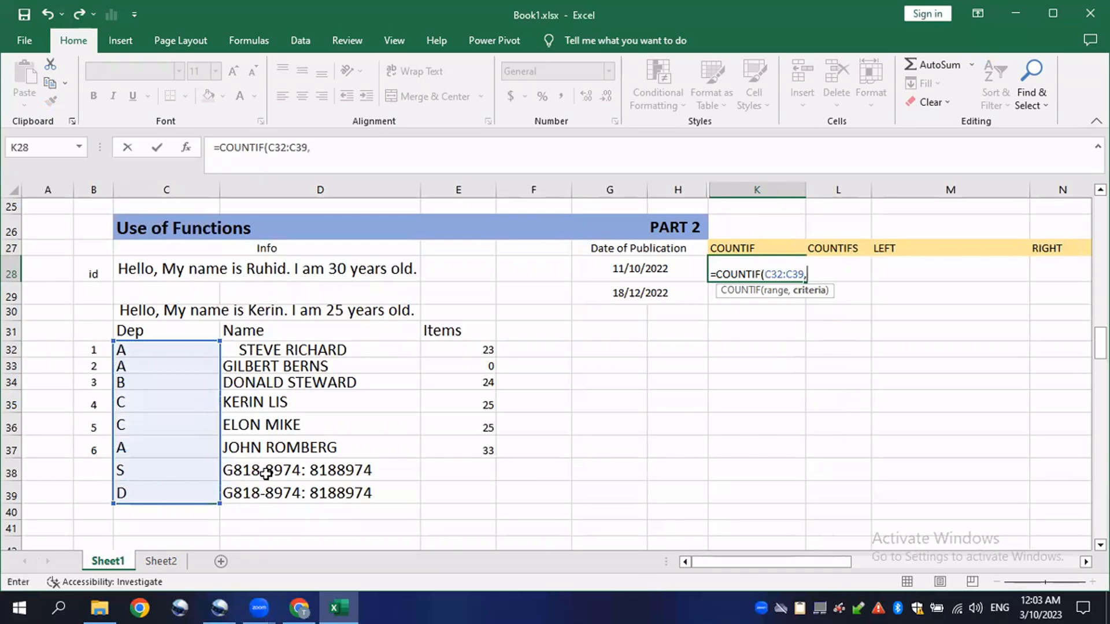
left_click(167, 349)
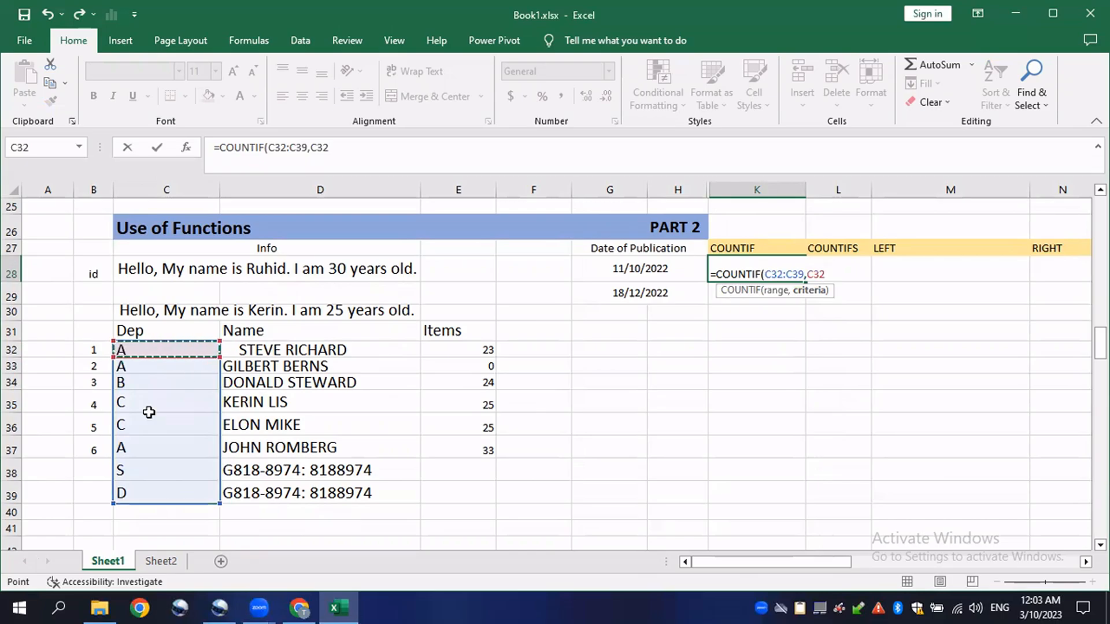
type(")")
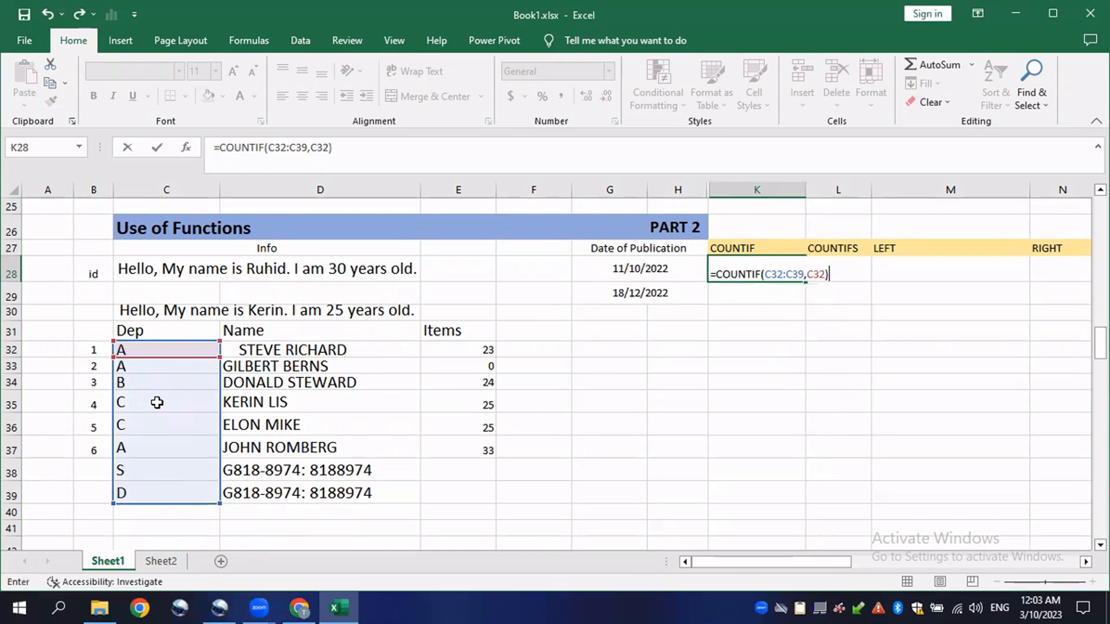
key("Return")
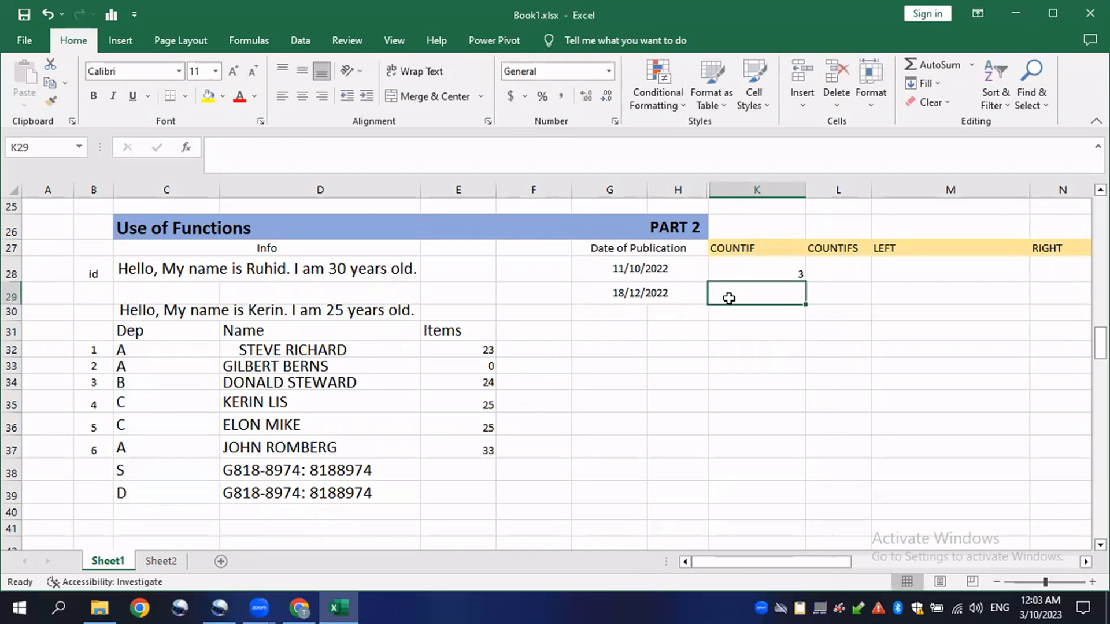
Check the COUNTIF result in K28 against the A entries in the Dep column
left_click(753, 269)
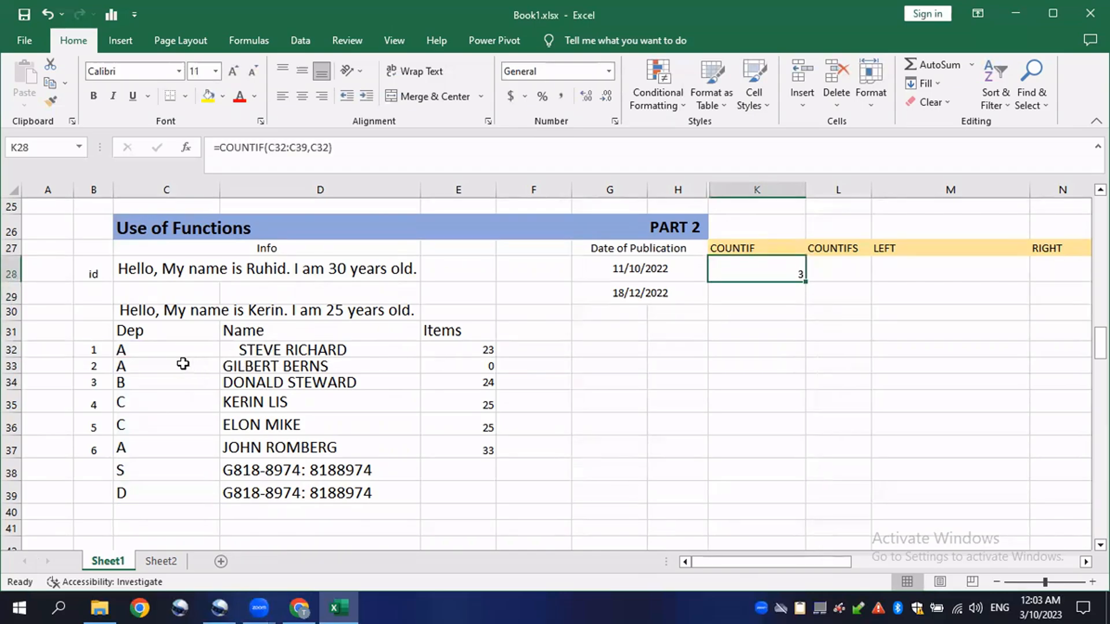
left_click_drag(164, 349, 164, 469)
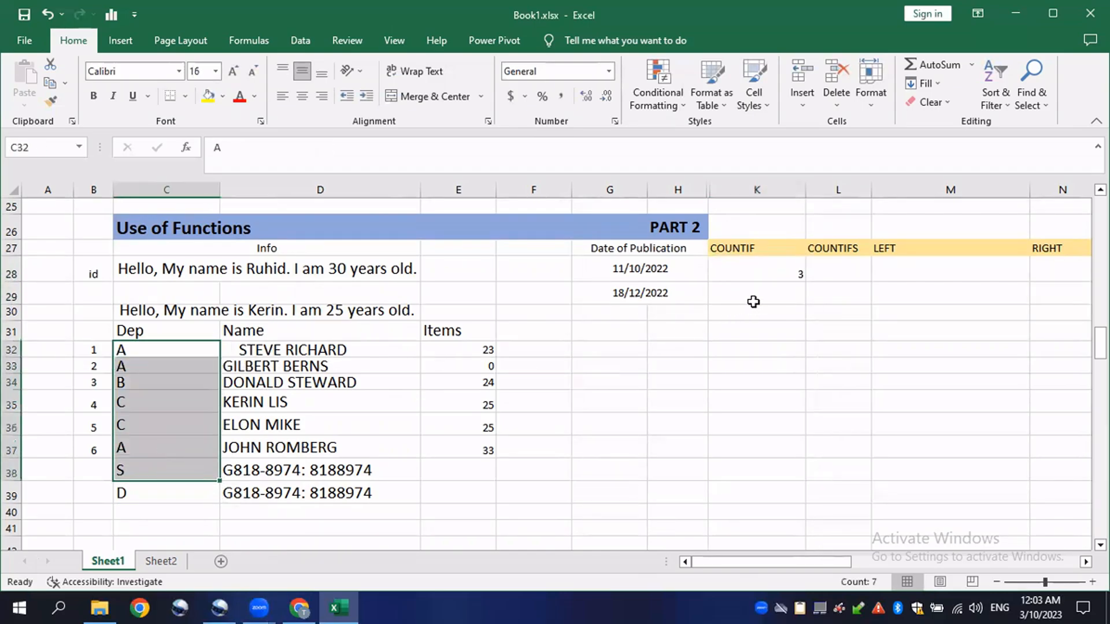
left_click(768, 270)
left_click(151, 355)
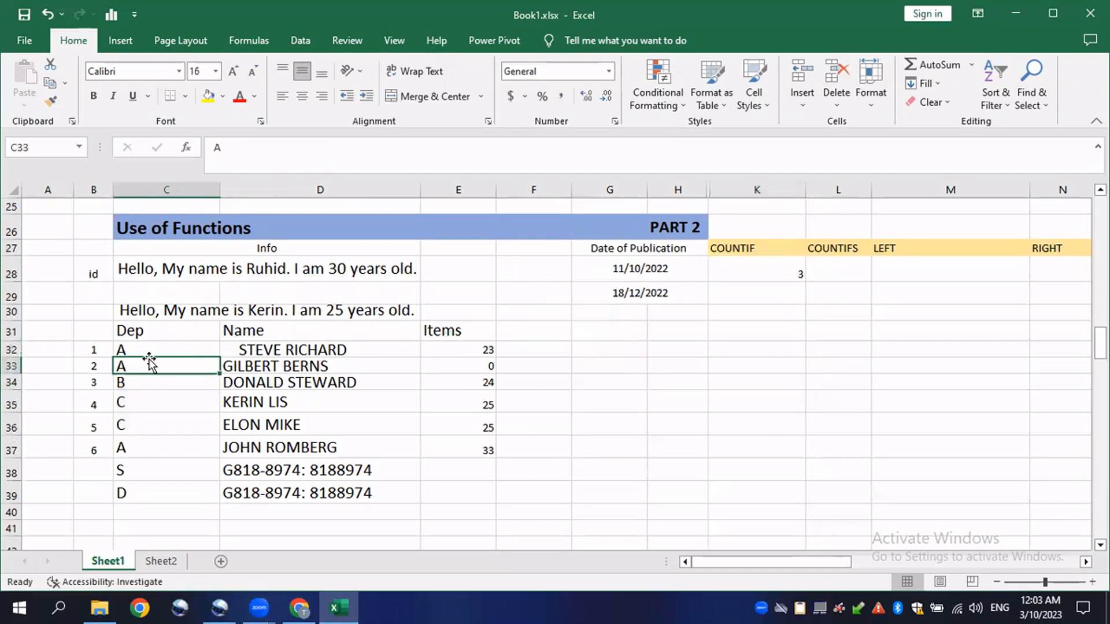
left_click(140, 448)
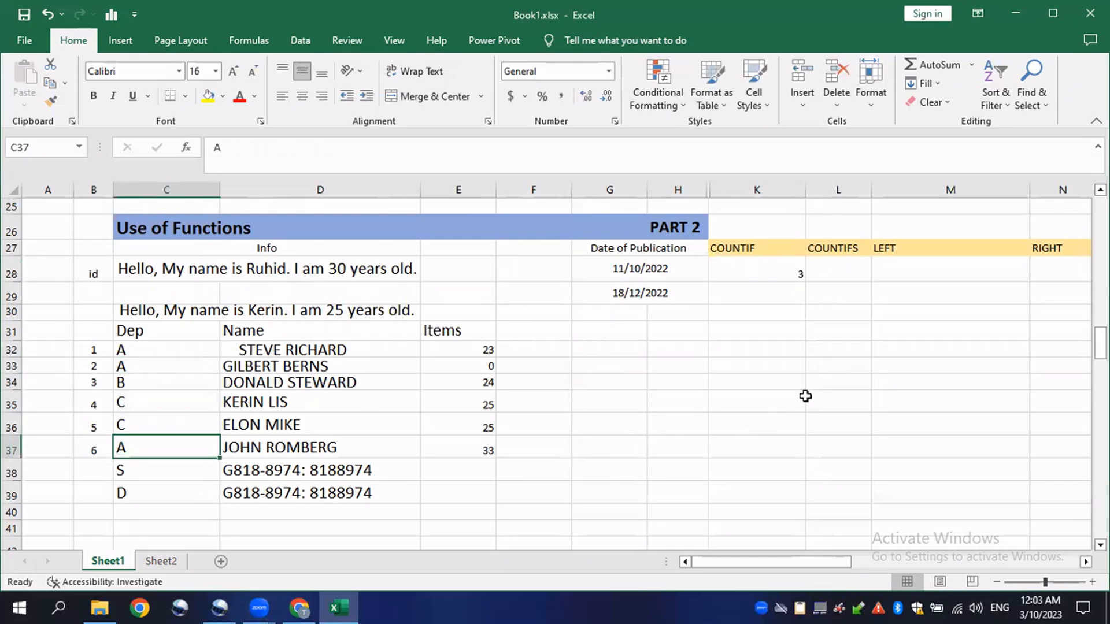
Widen column L, which holds the COUNTIFS example
left_click(826, 268)
left_click_drag(873, 190, 897, 192)
left_click(820, 318)
Begin a COUNTIFS formula in L28 with C32:C39 as the first criteria range and C35 as its criterion
left_click(826, 280)
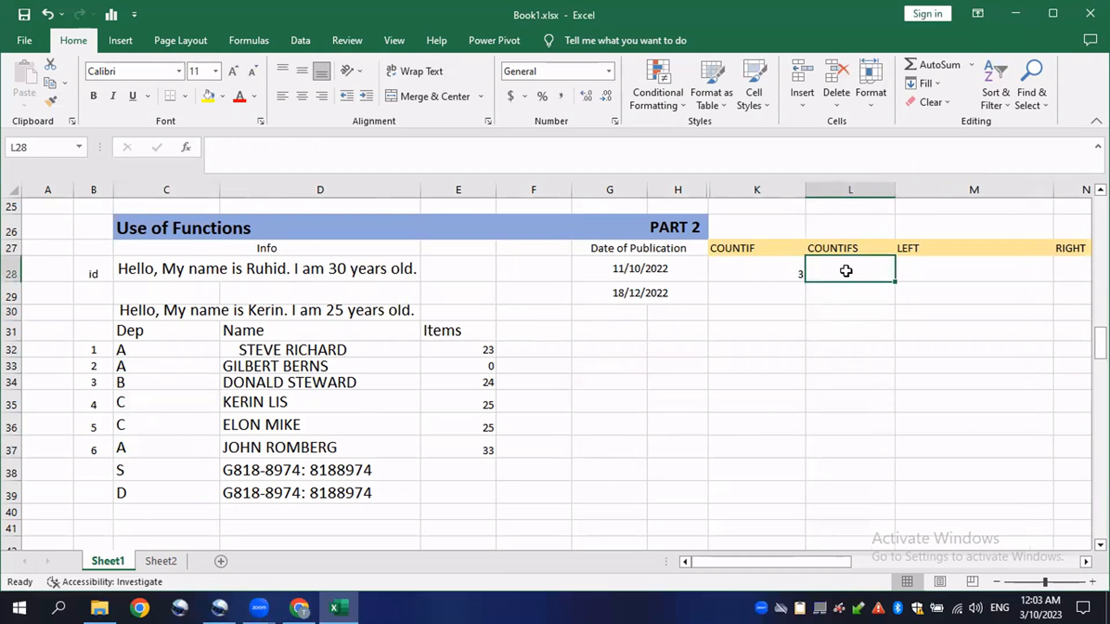
type("=")
key("Escape")
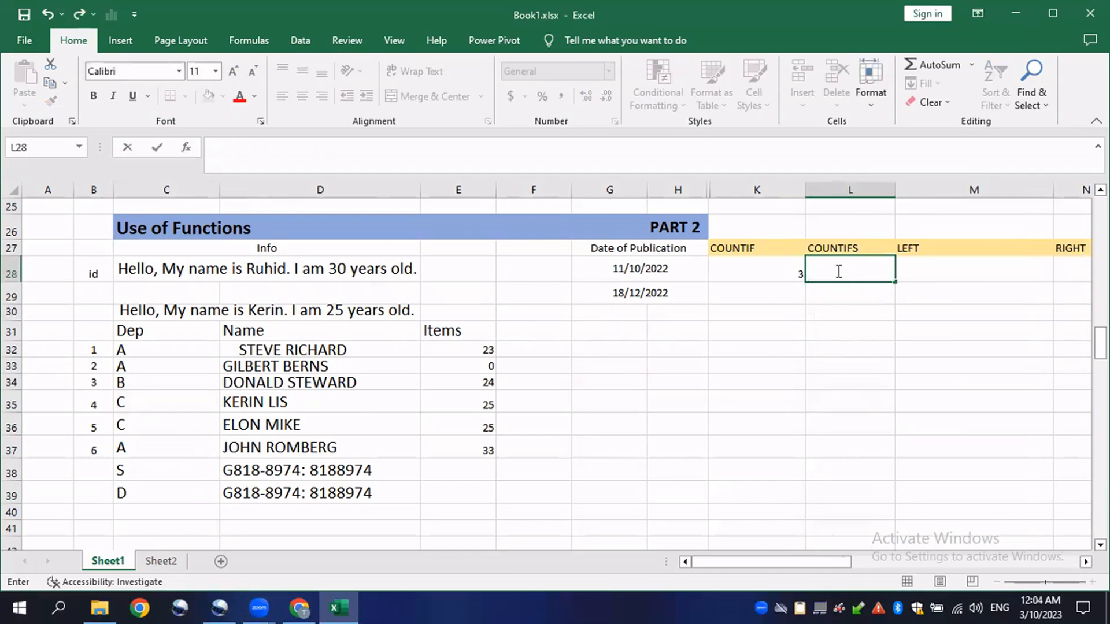
type("=COU")
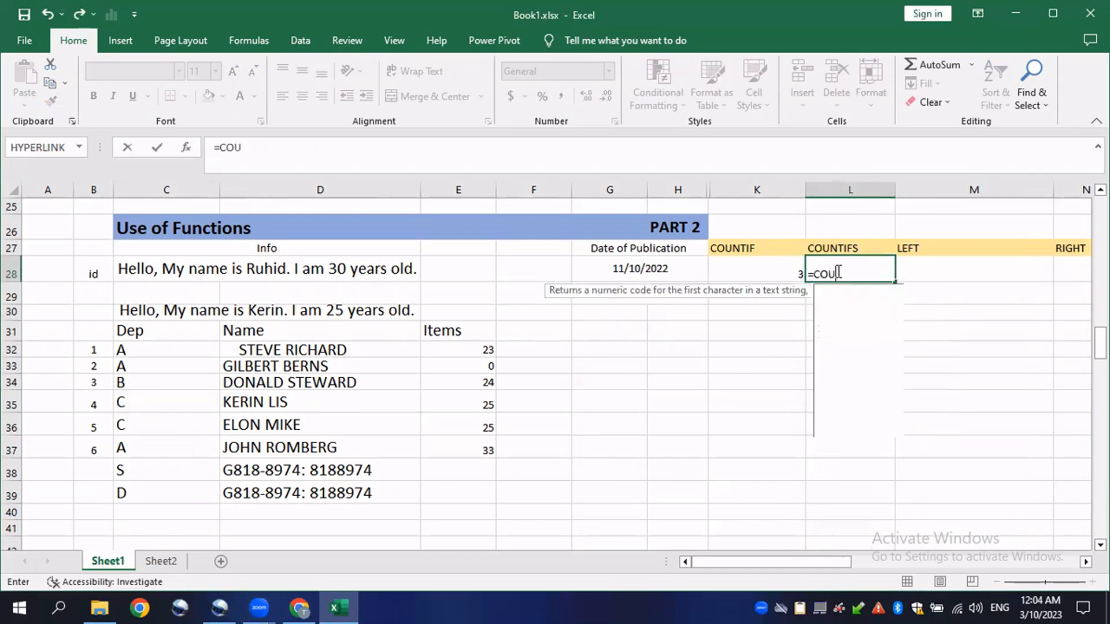
type("NT")
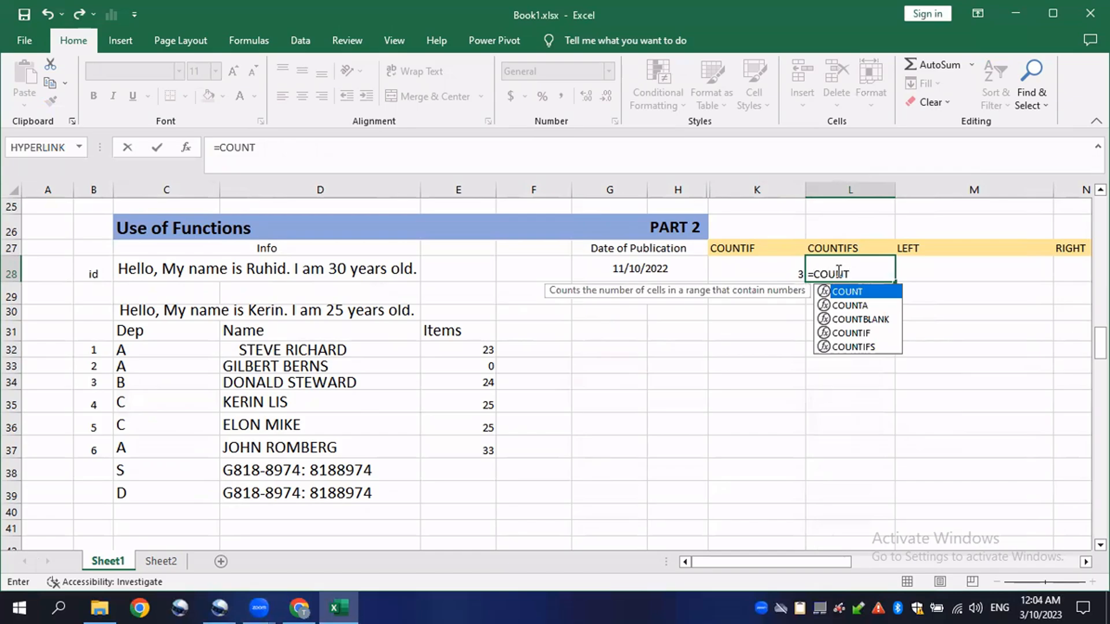
type("IF(")
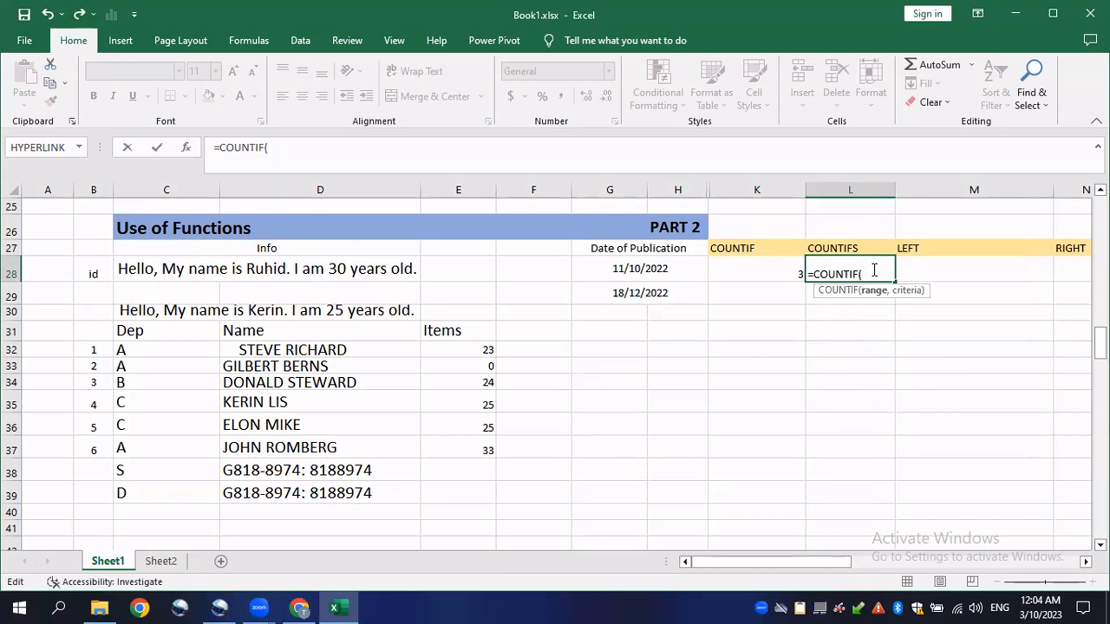
key("BackSpace")
type("S(")
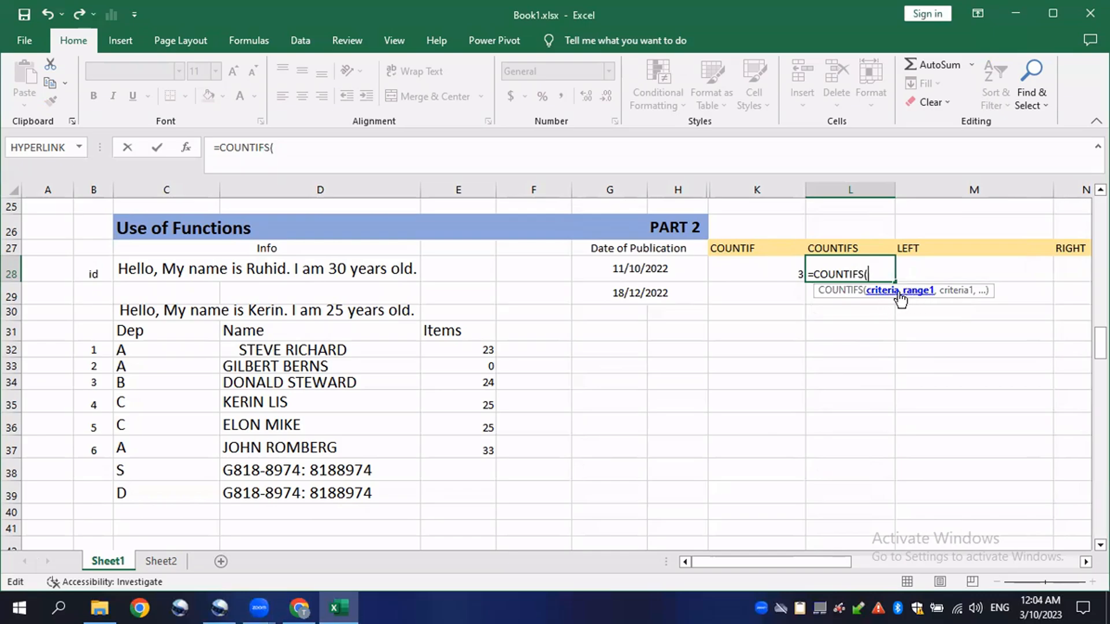
left_click(156, 349)
left_click_drag(155, 349, 154, 490)
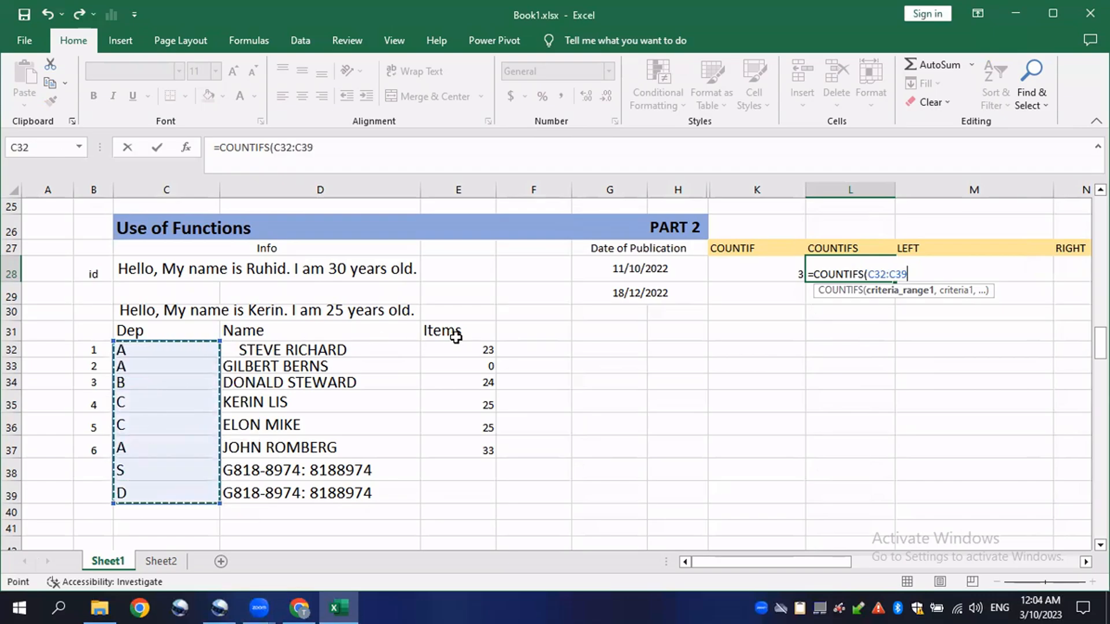
type(",")
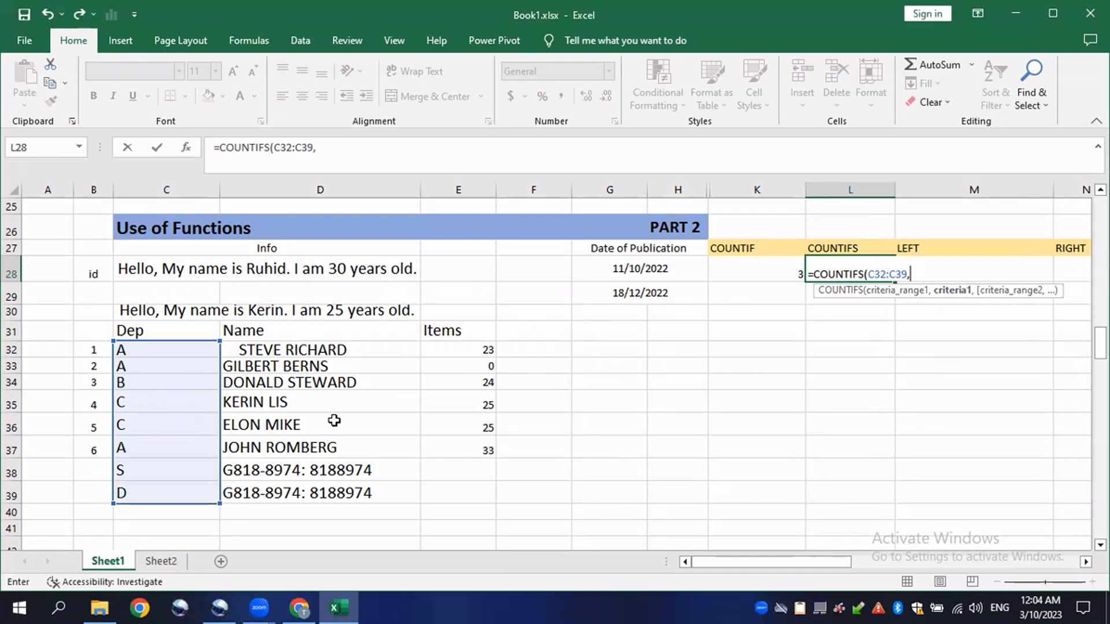
left_click(142, 403)
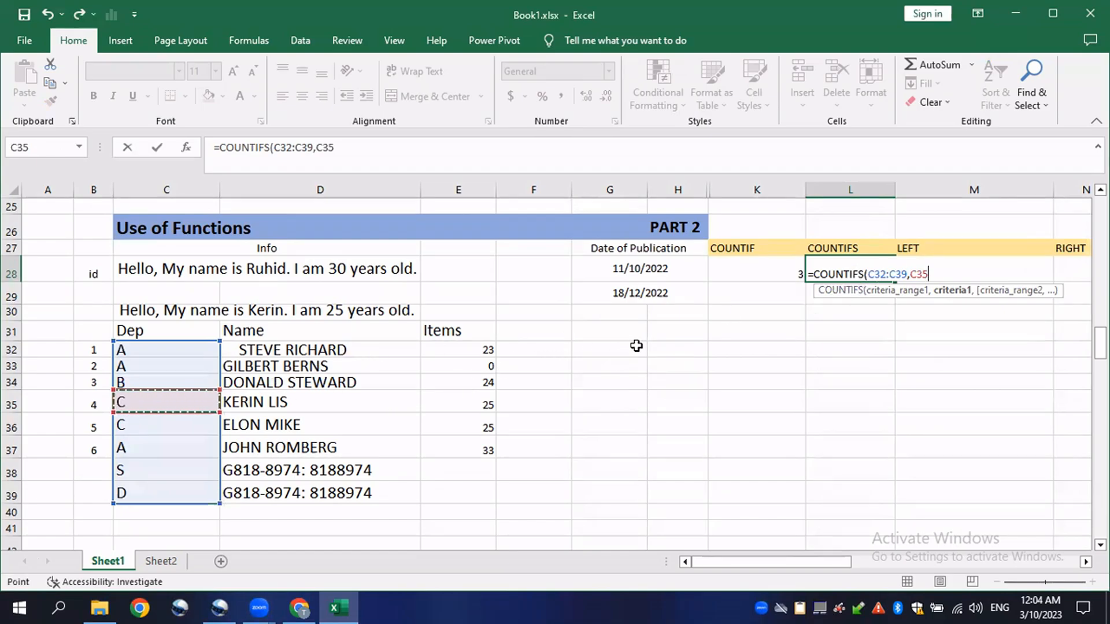
Complete the COUNTIFS formula in L28 with E32:E39 as the second criteria range and E35 as its criterion
type(",")
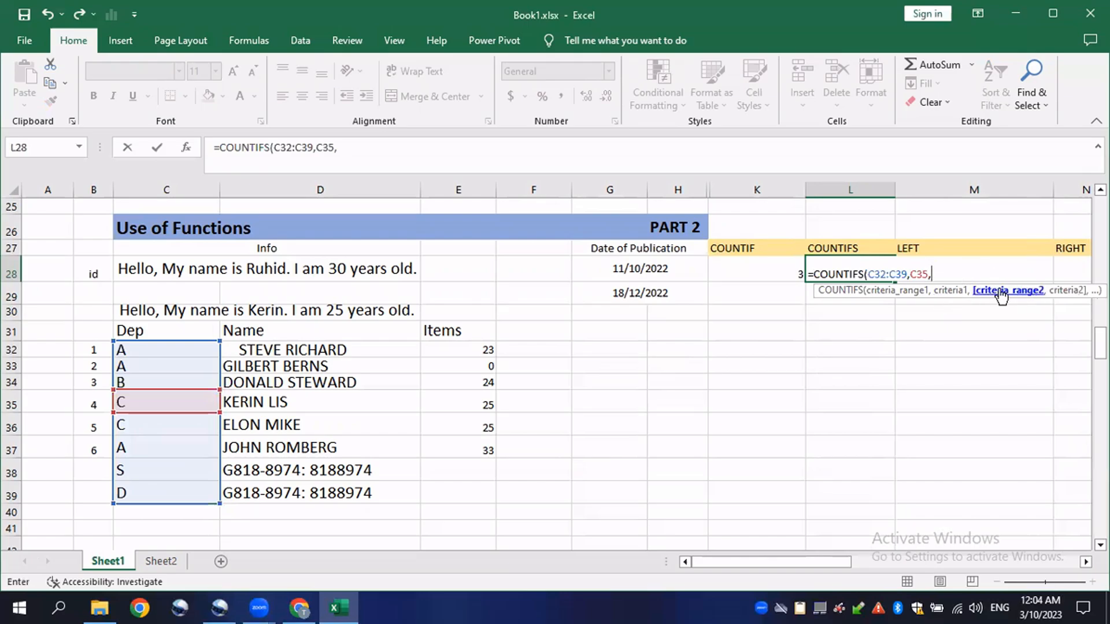
left_click_drag(772, 561, 801, 565)
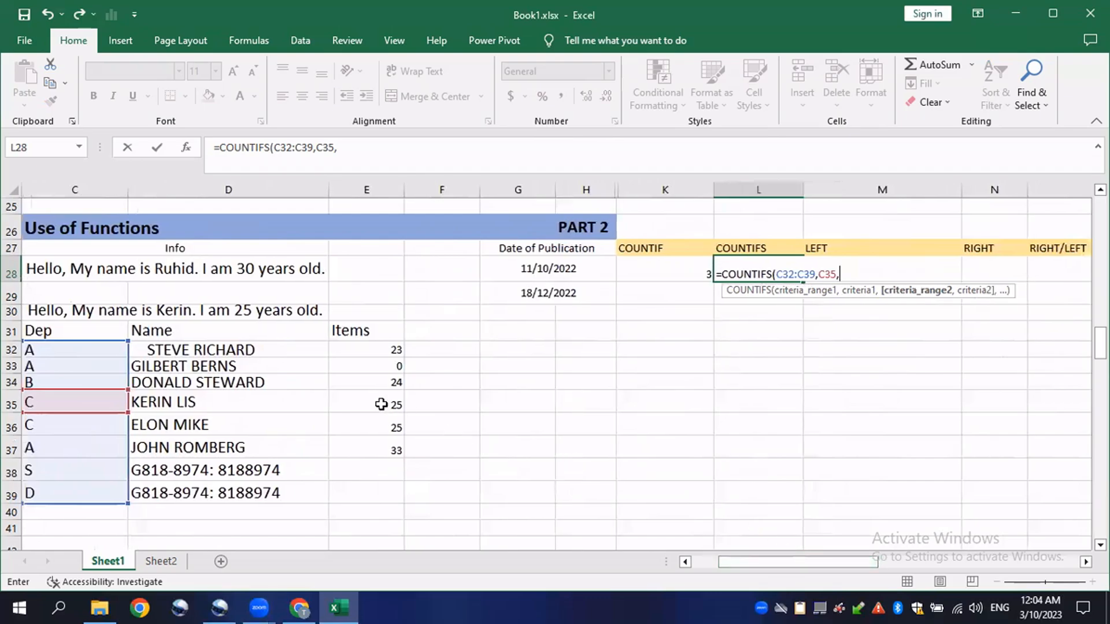
left_click_drag(382, 347, 391, 481)
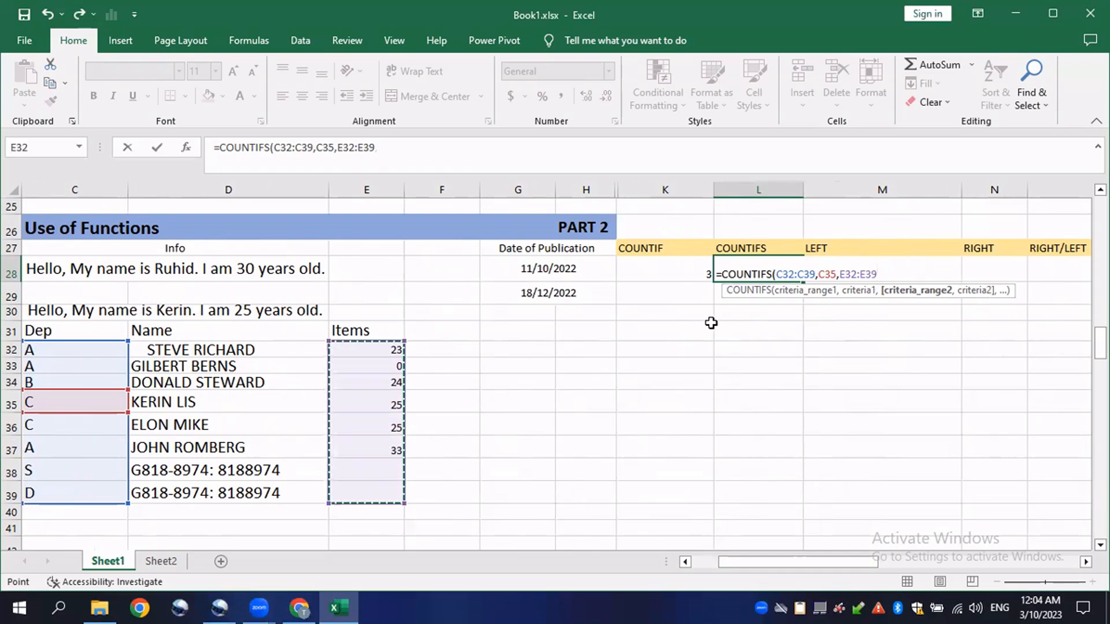
type(",")
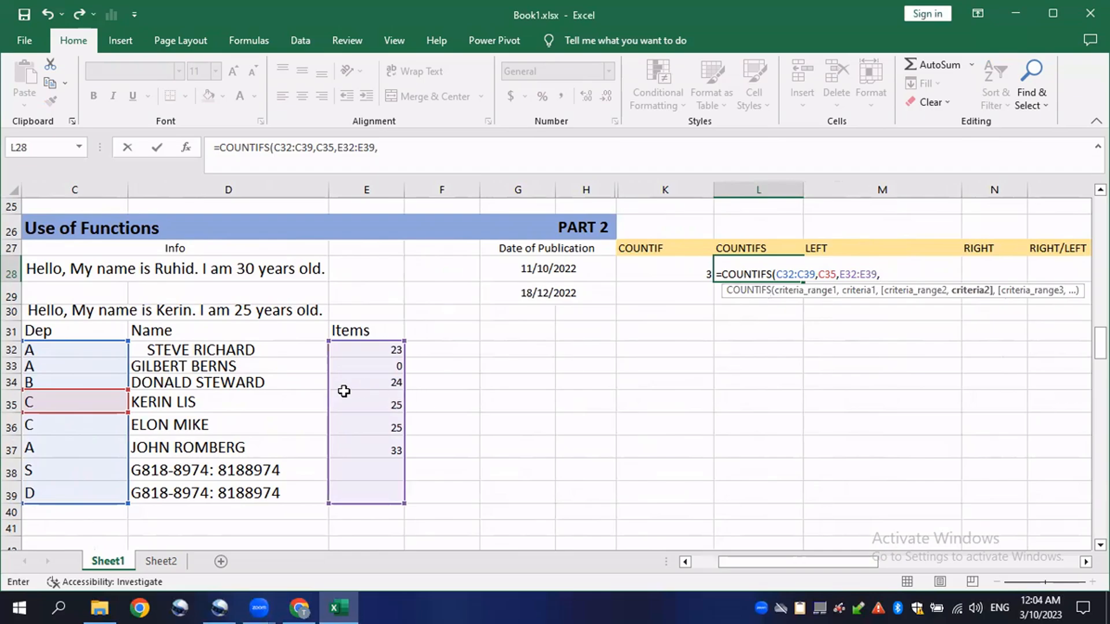
left_click(376, 399)
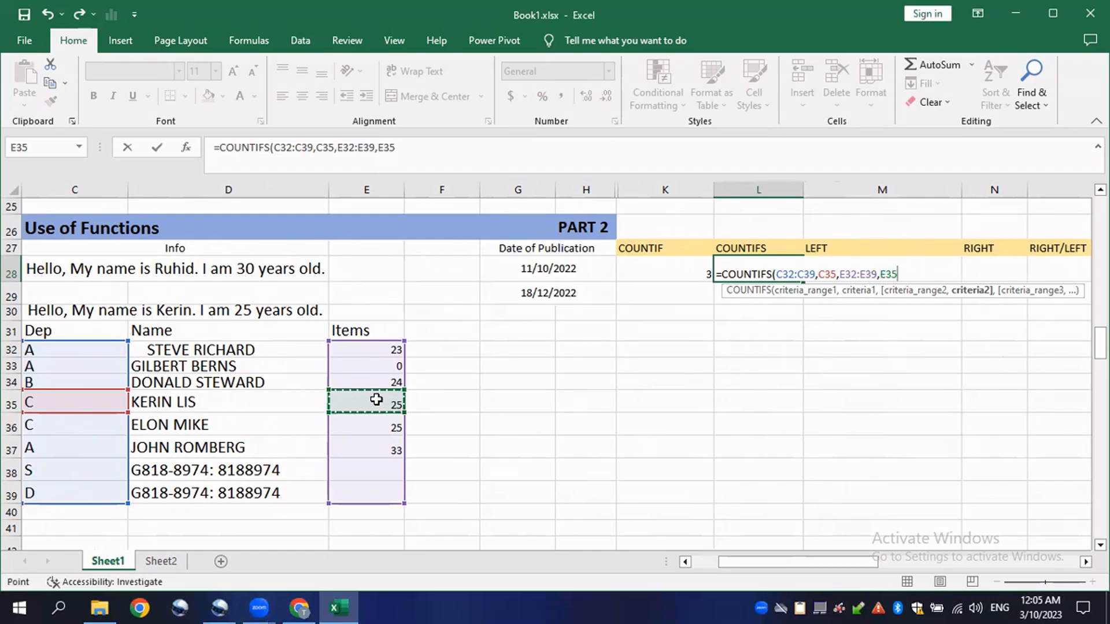
type(")")
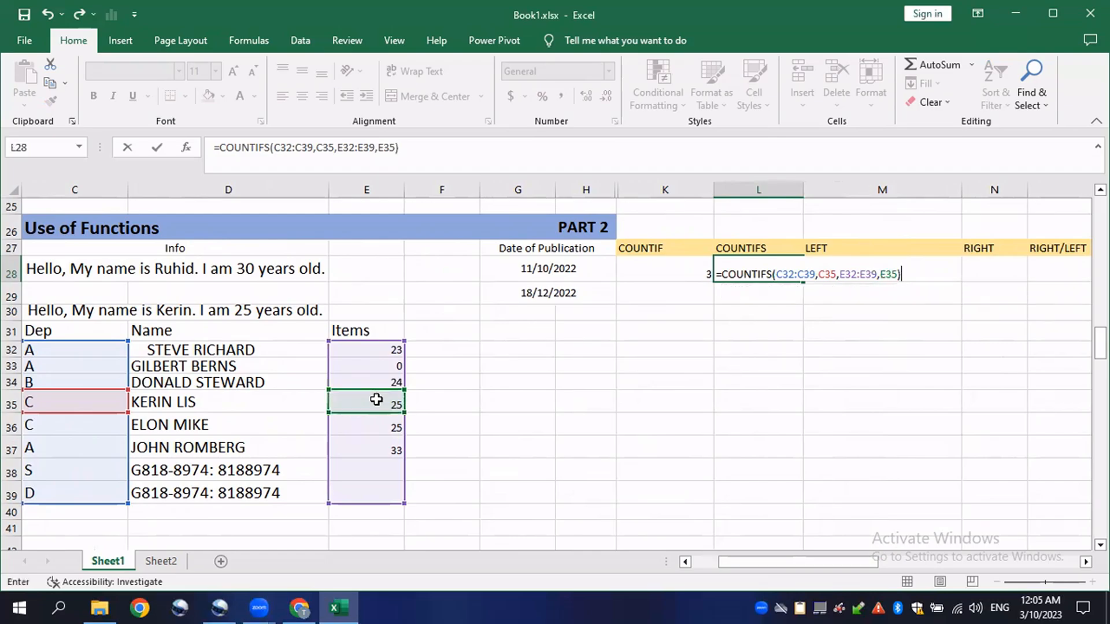
key("Return")
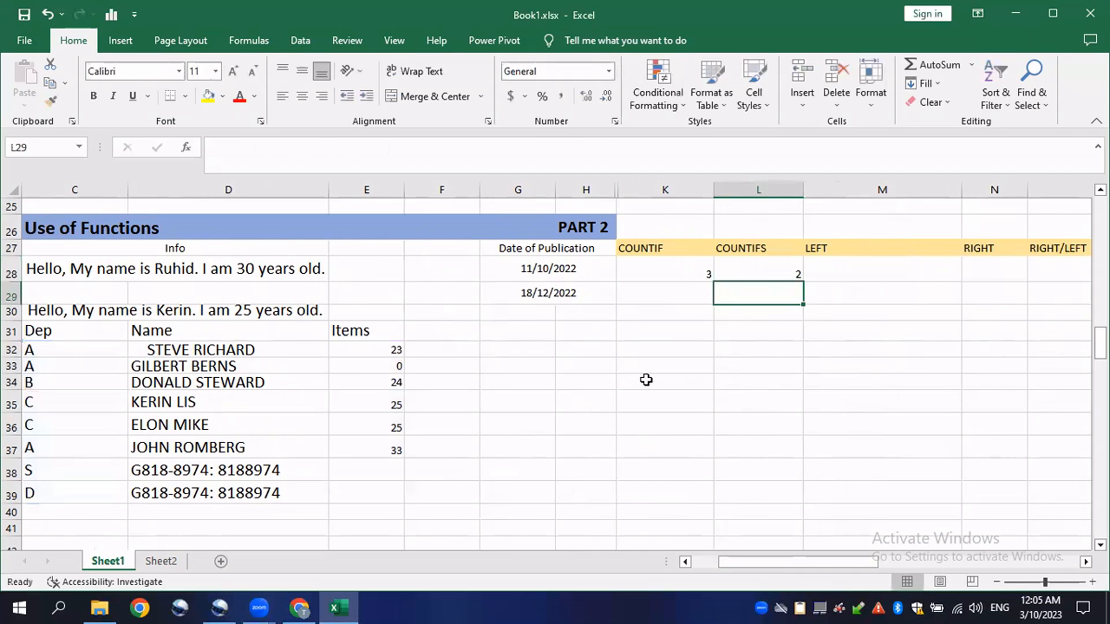
Review the ranges and criteria used by the COUNTIFS formula in L28
left_click(752, 267)
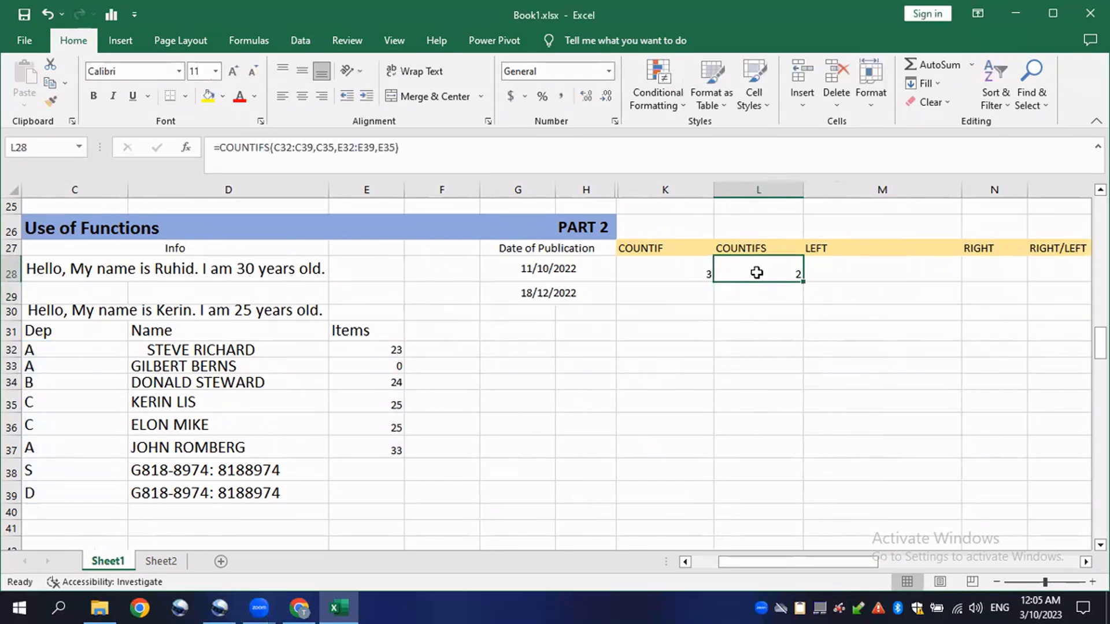
double_click(757, 272)
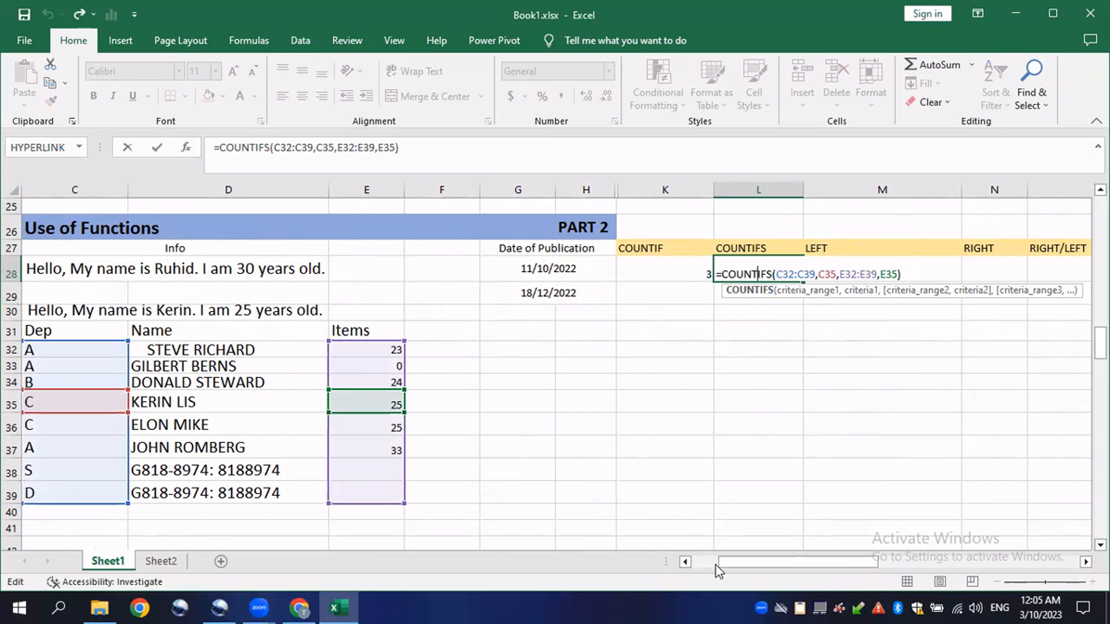
left_click_drag(718, 565, 707, 565)
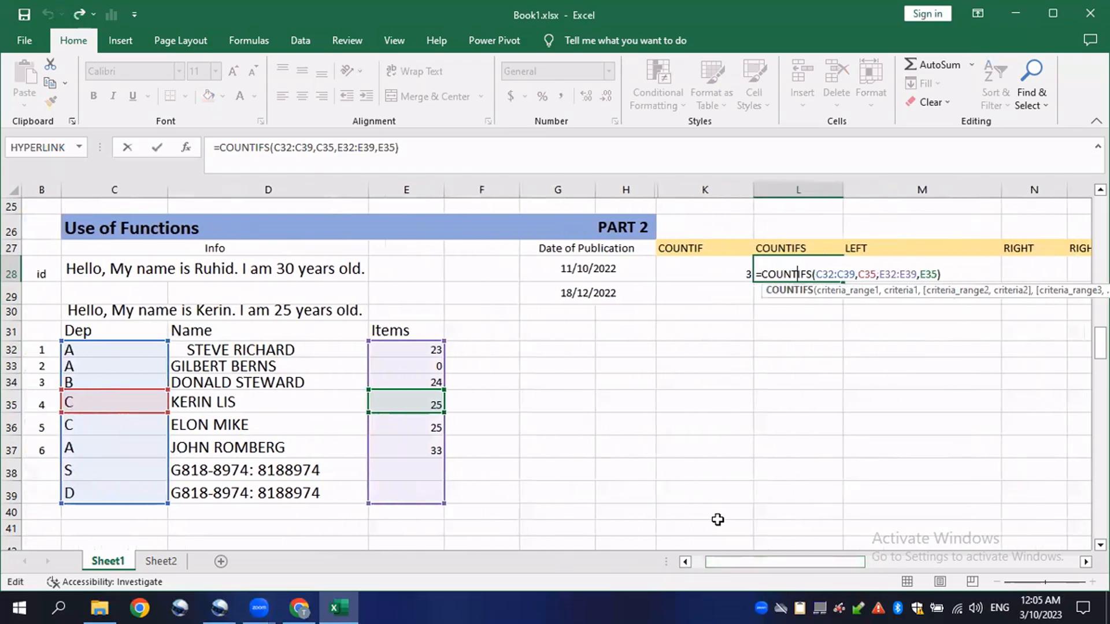
key("ctrl+Return")
Compare the COUNTIFS result in L28 with the Dep and Items entries in rows 35 and 36
left_click(104, 402)
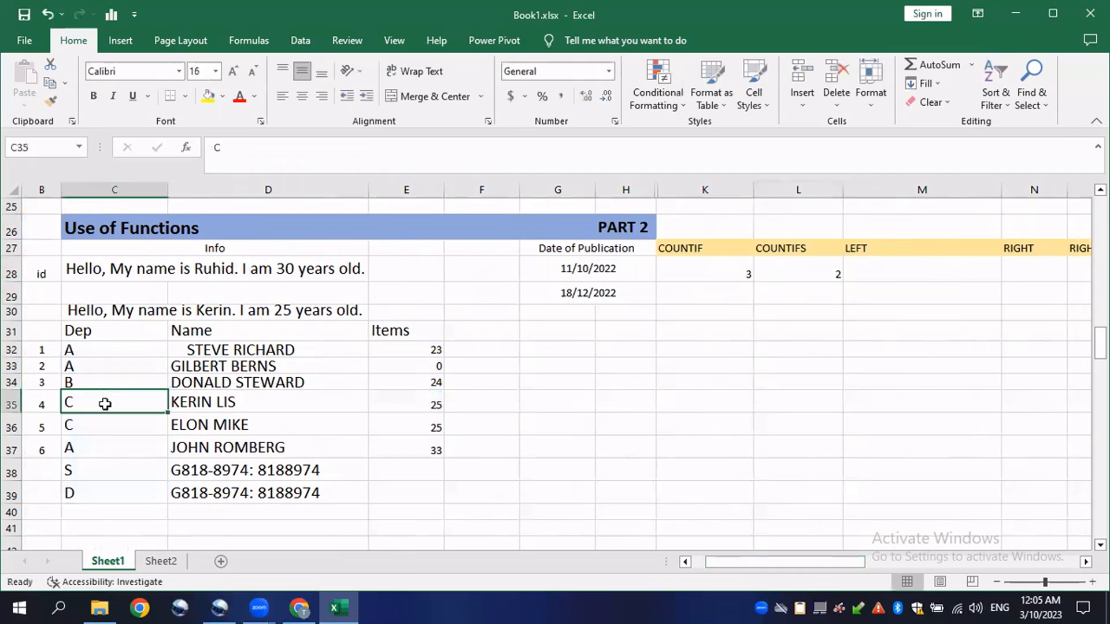
left_click(103, 423)
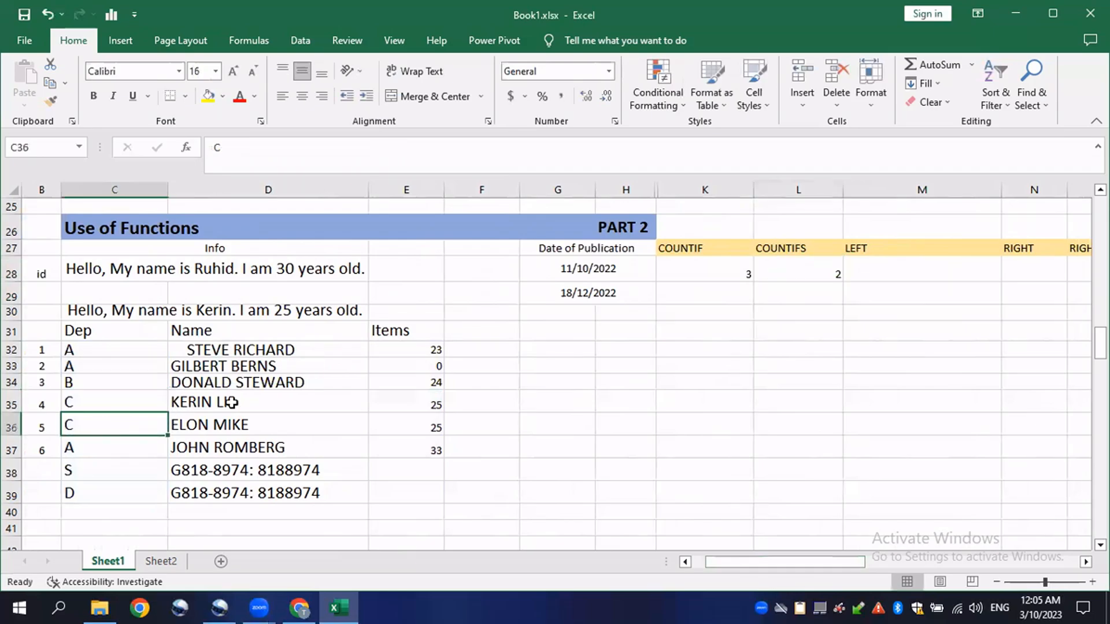
left_click(800, 277)
left_click(433, 401)
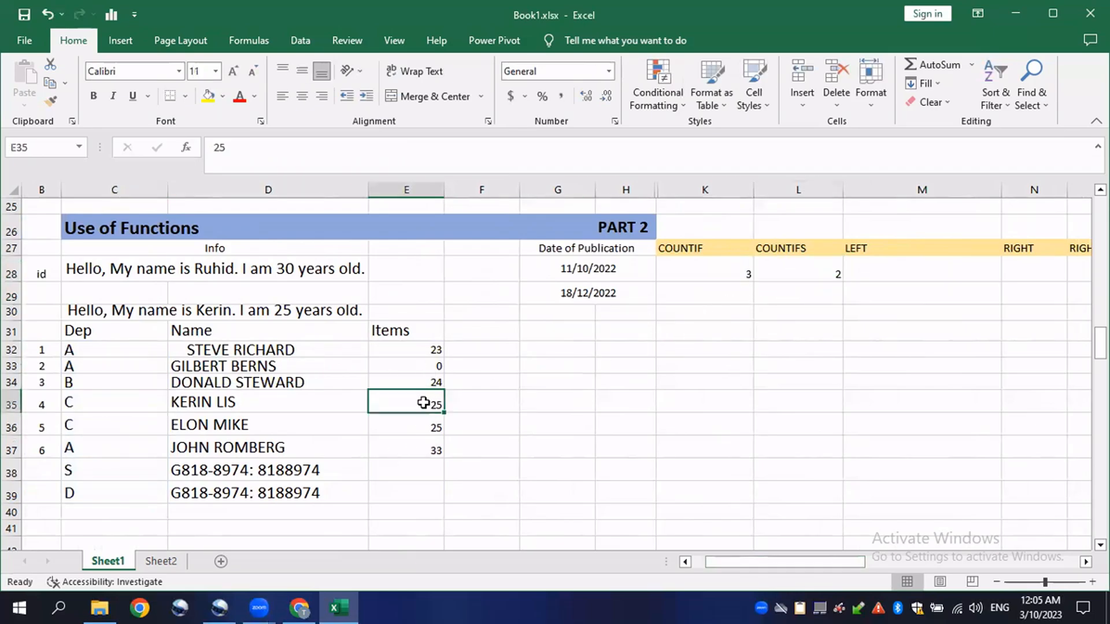
left_click_drag(426, 411, 418, 434)
double_click(429, 405)
left_click(494, 406)
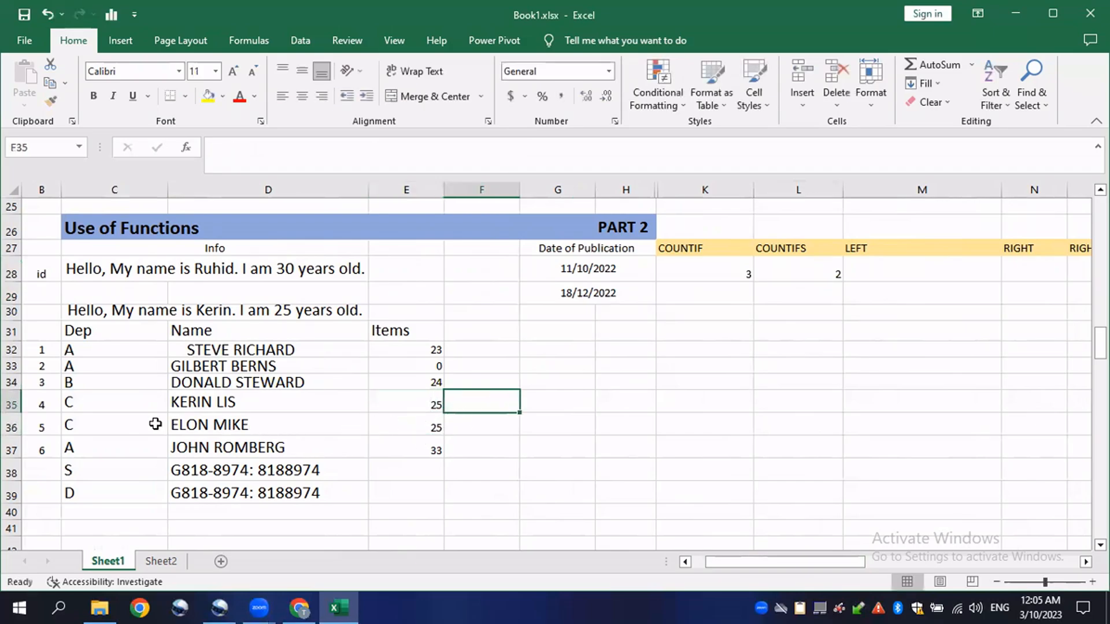
left_click_drag(87, 403, 422, 427)
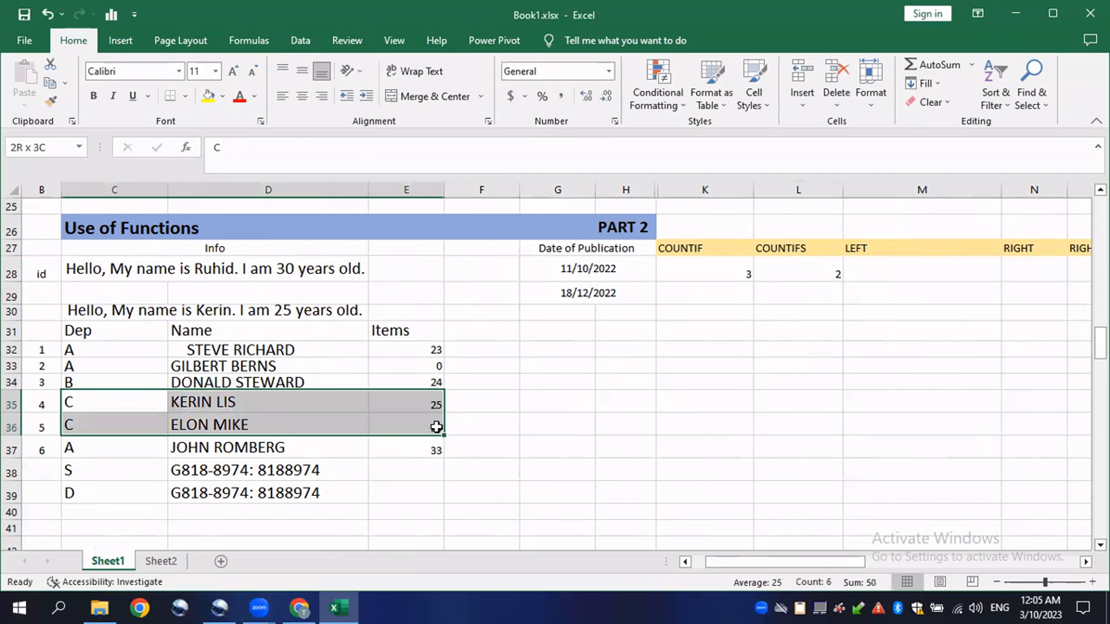
Inspect the second criterion, E35, in the COUNTIFS formula in L28
double_click(815, 275)
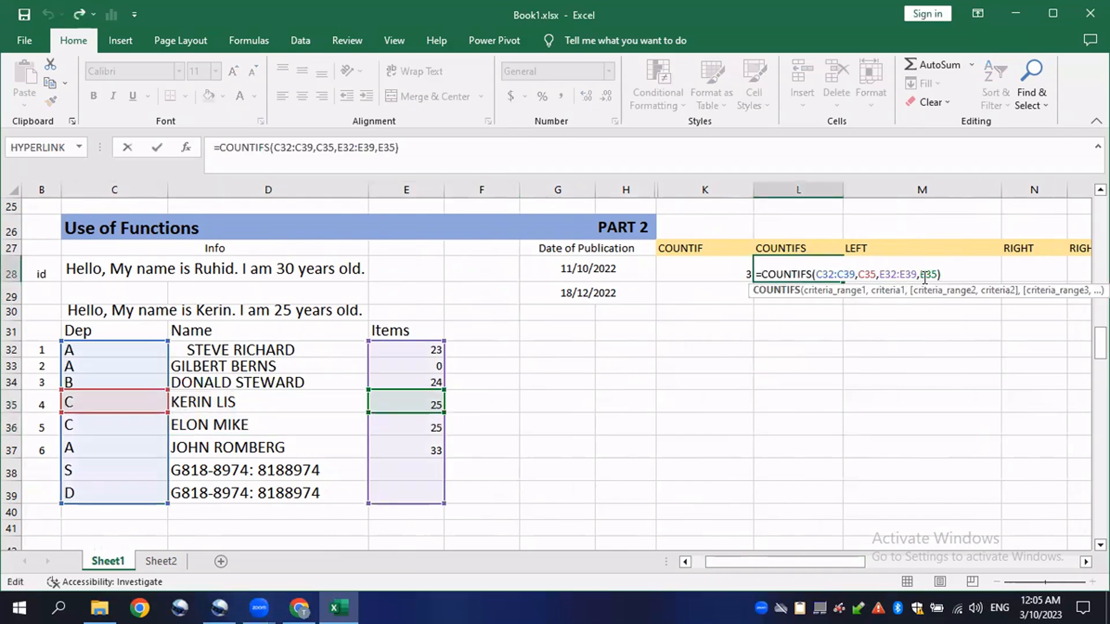
left_click_drag(937, 275, 919, 275)
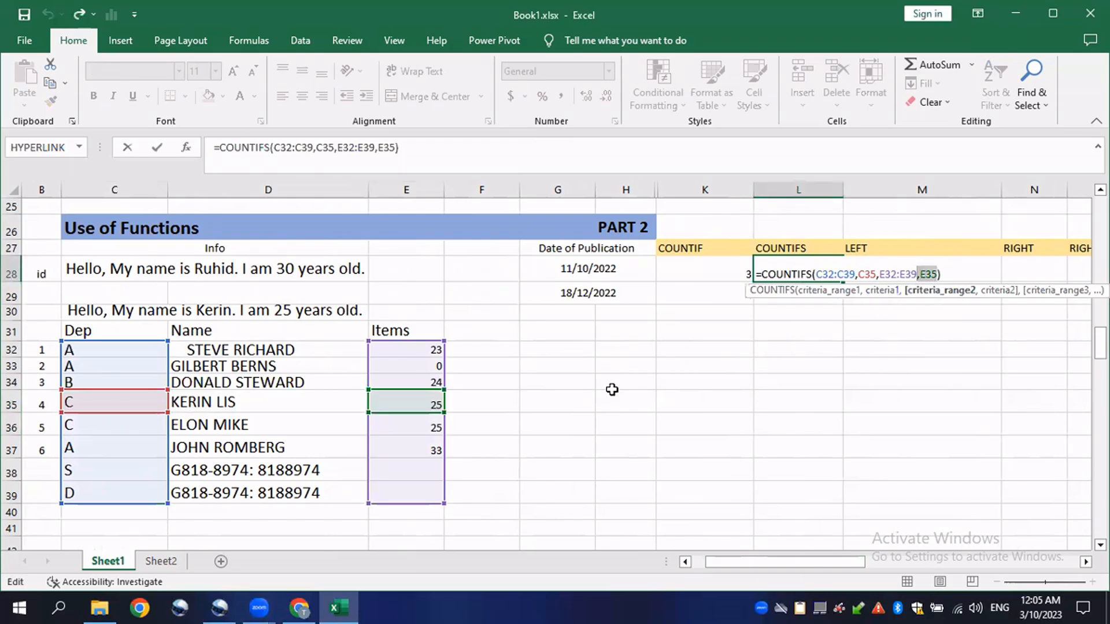
key("ctrl+Return")
Set the Items value in E36 to 26 and check how the COUNTIFS result in L28 responds
left_click(428, 422)
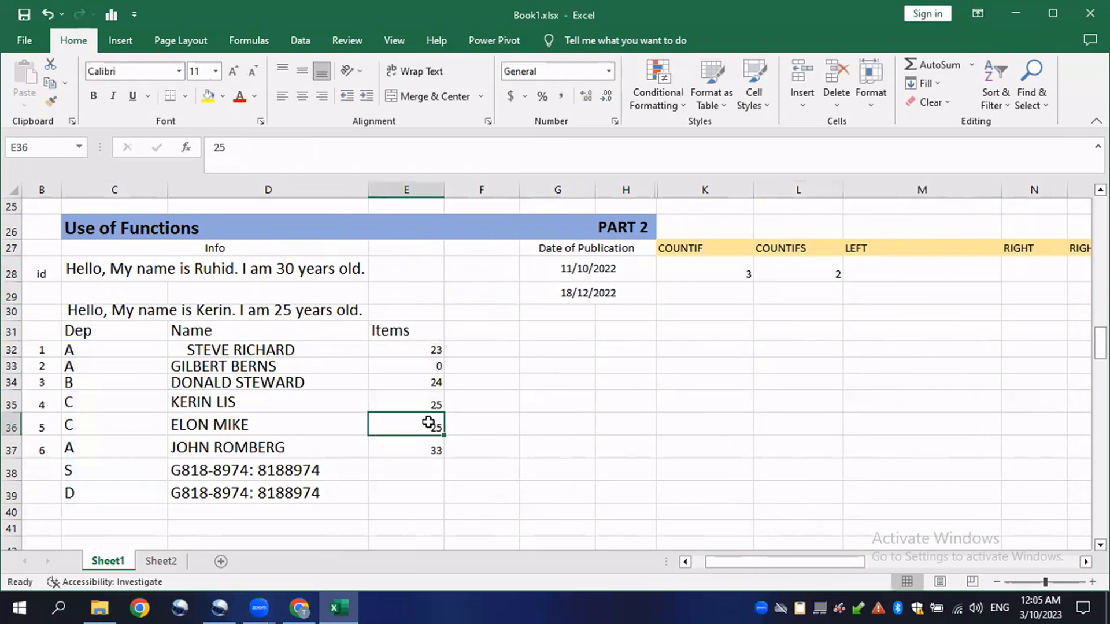
type("2")
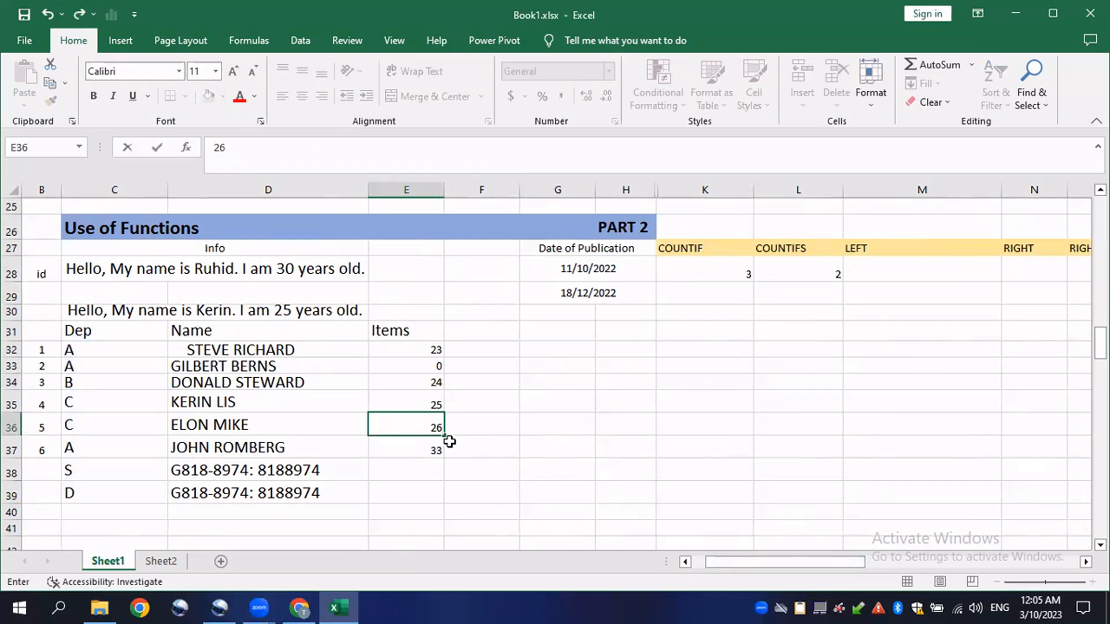
key("Return")
left_click(792, 275)
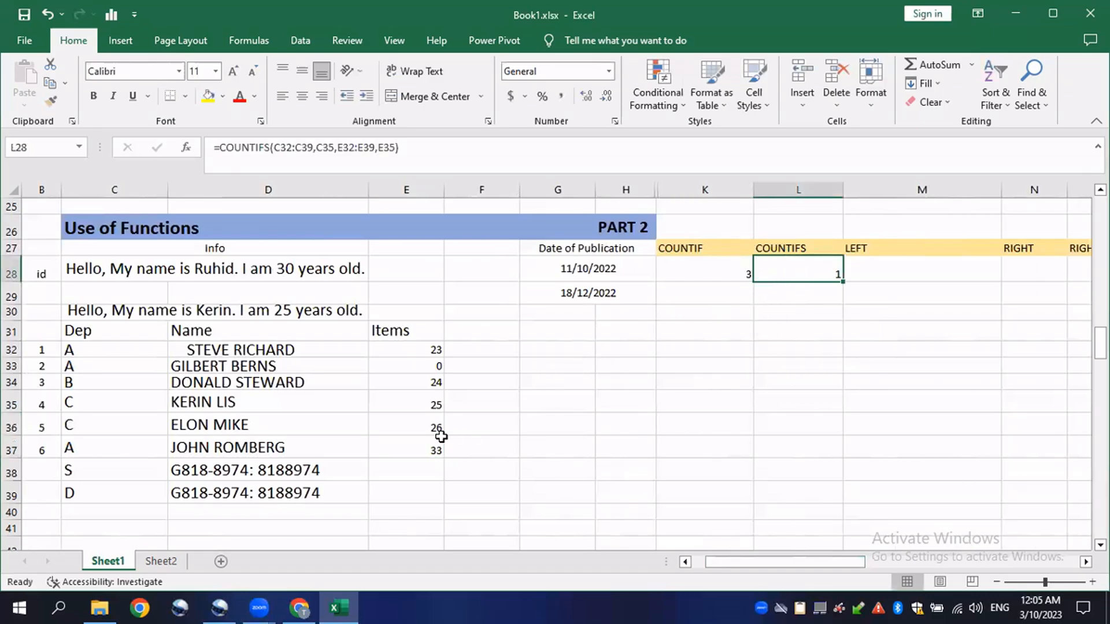
left_click(422, 426)
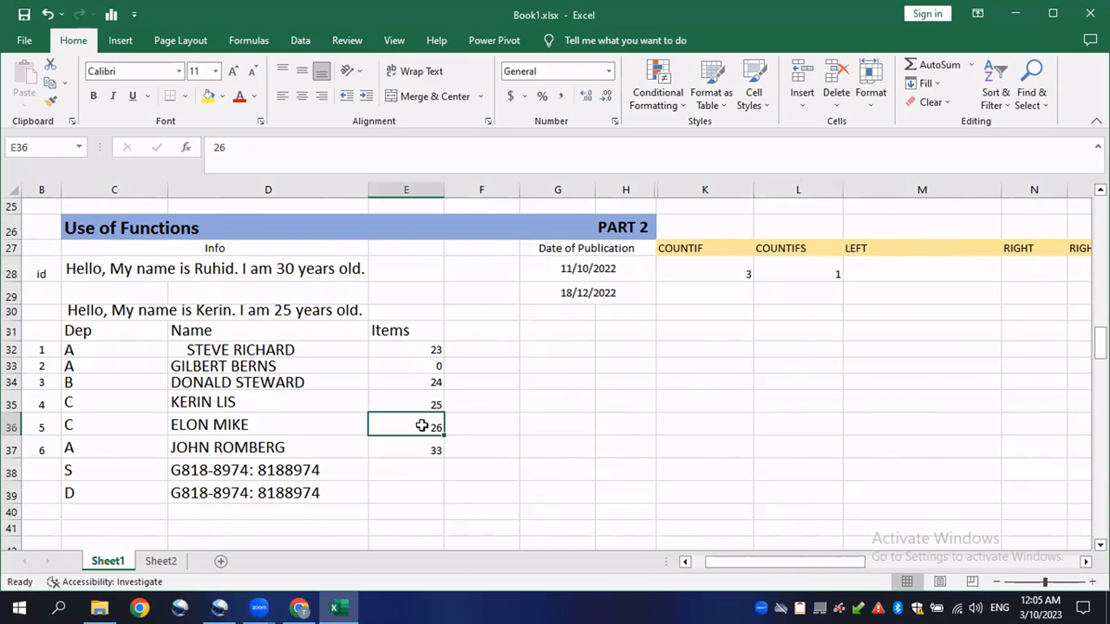
Review the range and single criterion of the COUNTIF formula in K28 for comparison with COUNTIFS
left_click(714, 277)
double_click(714, 277)
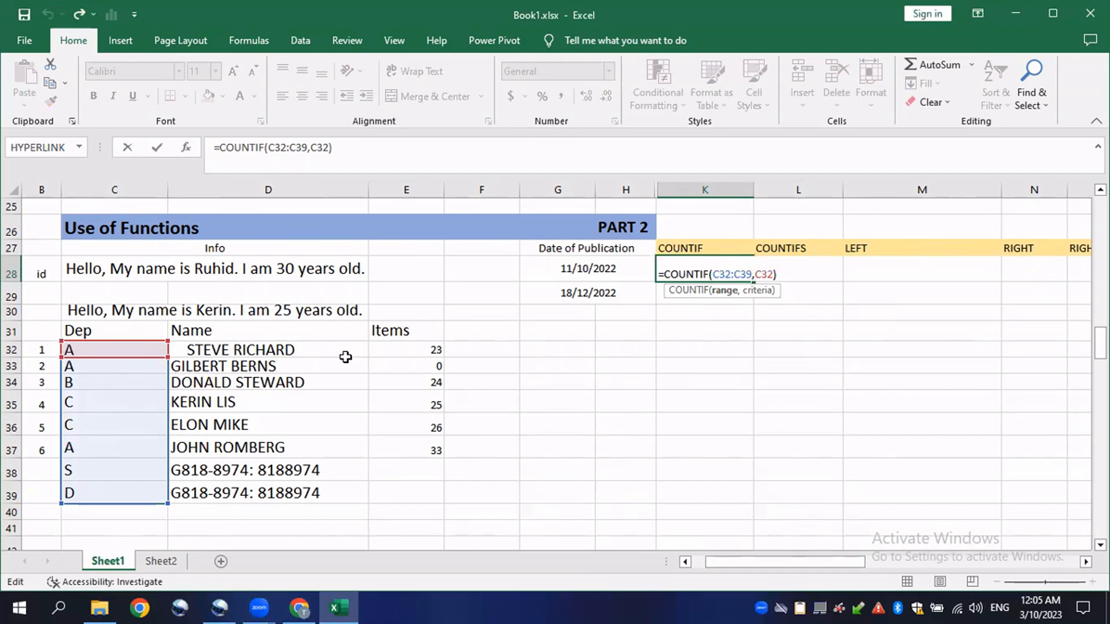
key("ctrl+Return")
Hide columns K and L, which hold the COUNTIF and COUNTIFS examples
left_click(868, 273)
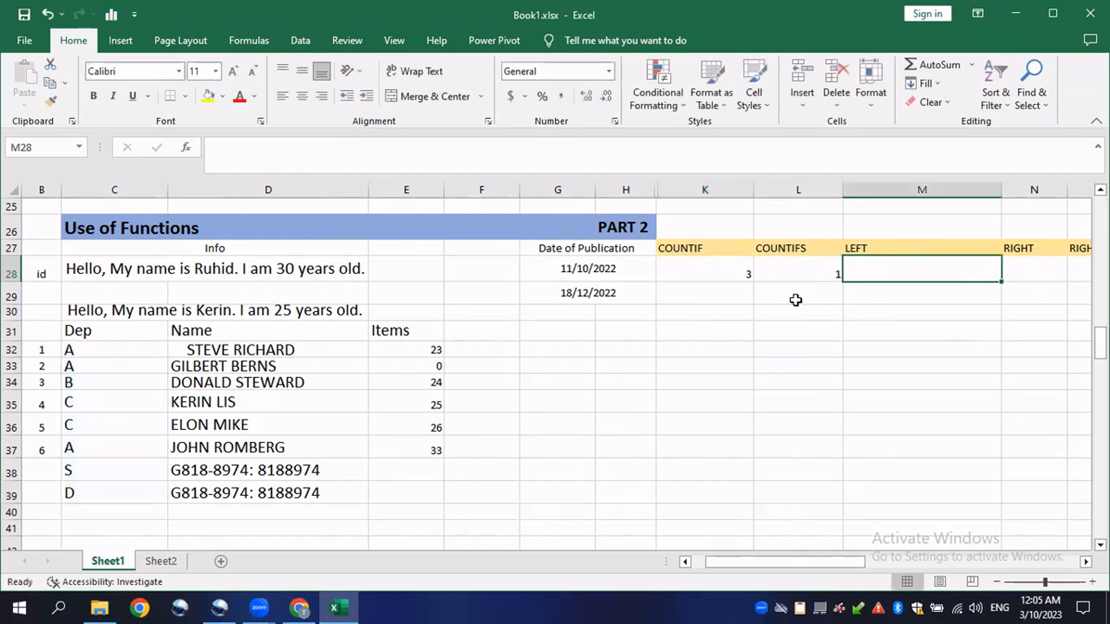
left_click_drag(744, 562, 754, 562)
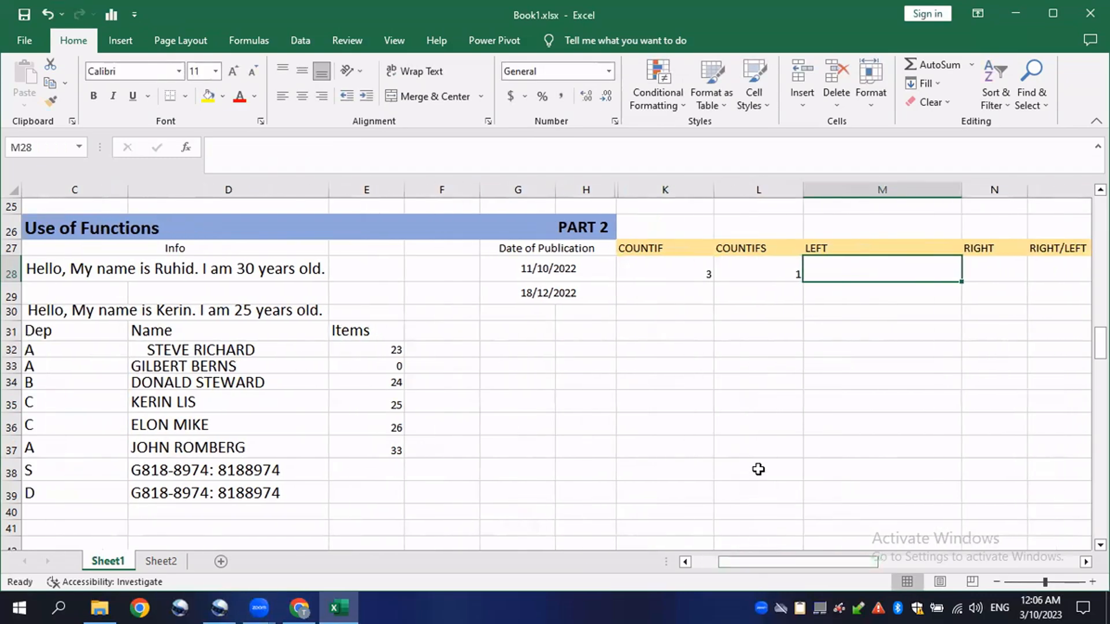
left_click_drag(759, 190, 666, 195)
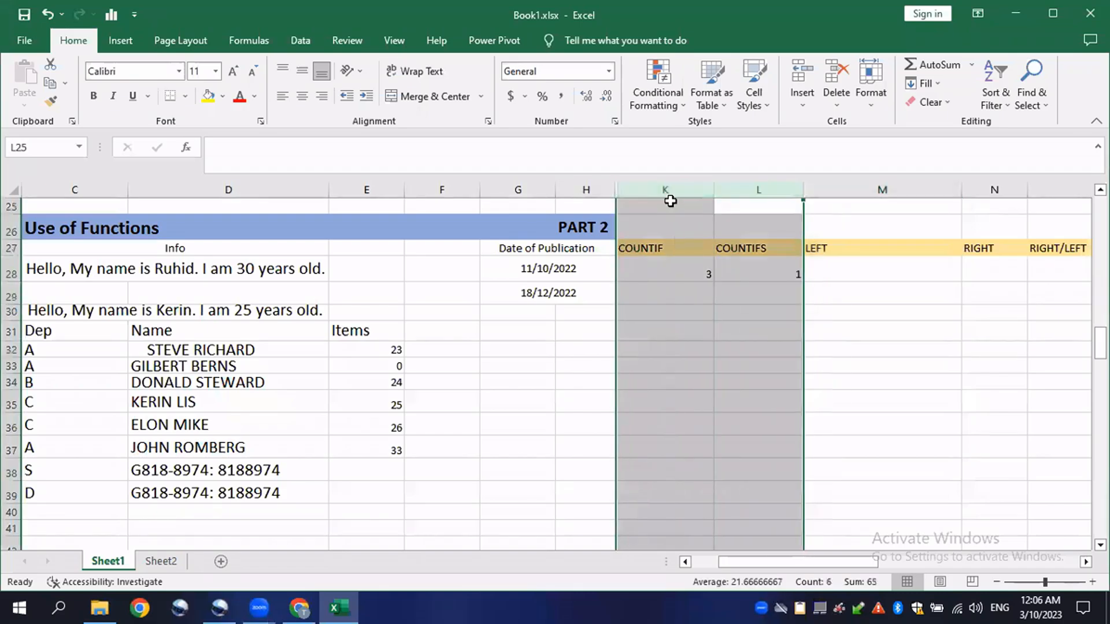
right_click(666, 196)
left_click(724, 443)
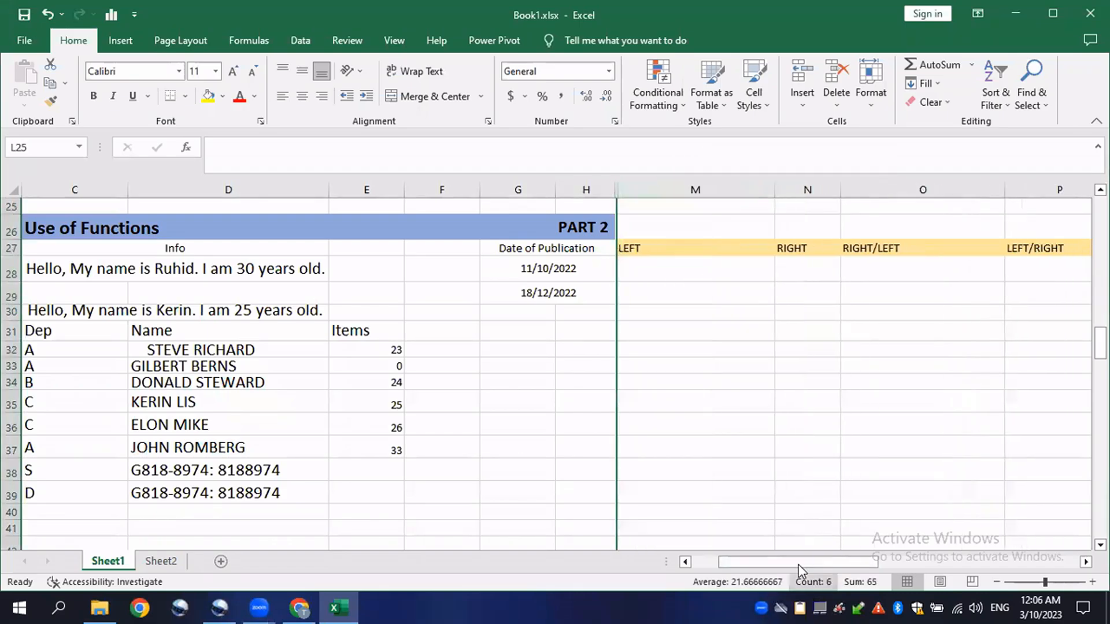
Enter the formula =LEFT(C28,5) in M28 to extract the first five characters of the Info sentence
left_click_drag(816, 566, 789, 563)
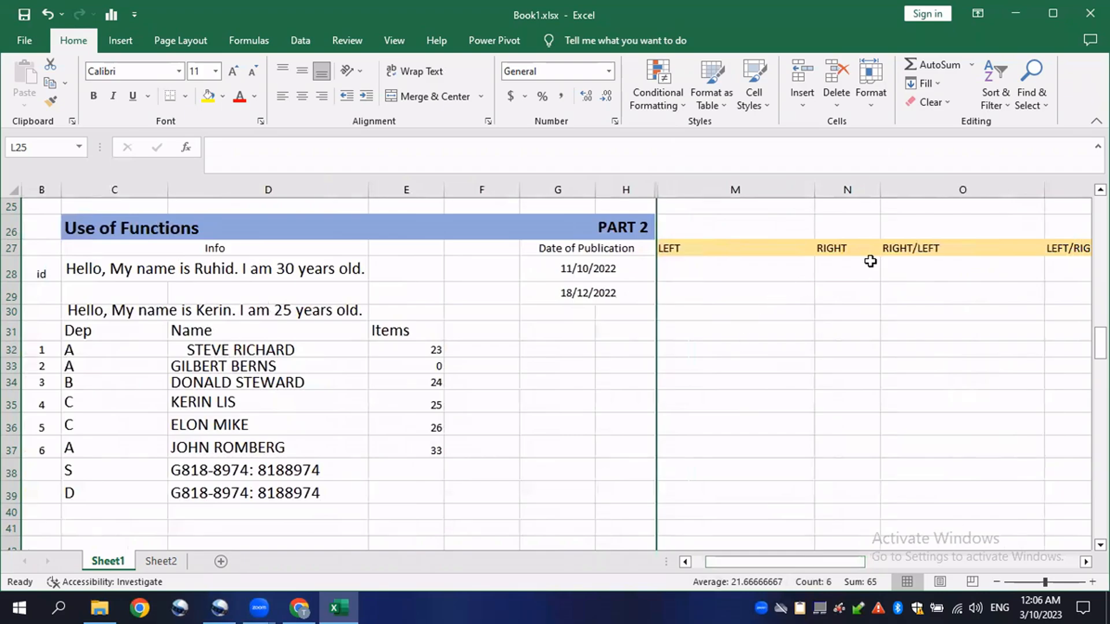
left_click(696, 270)
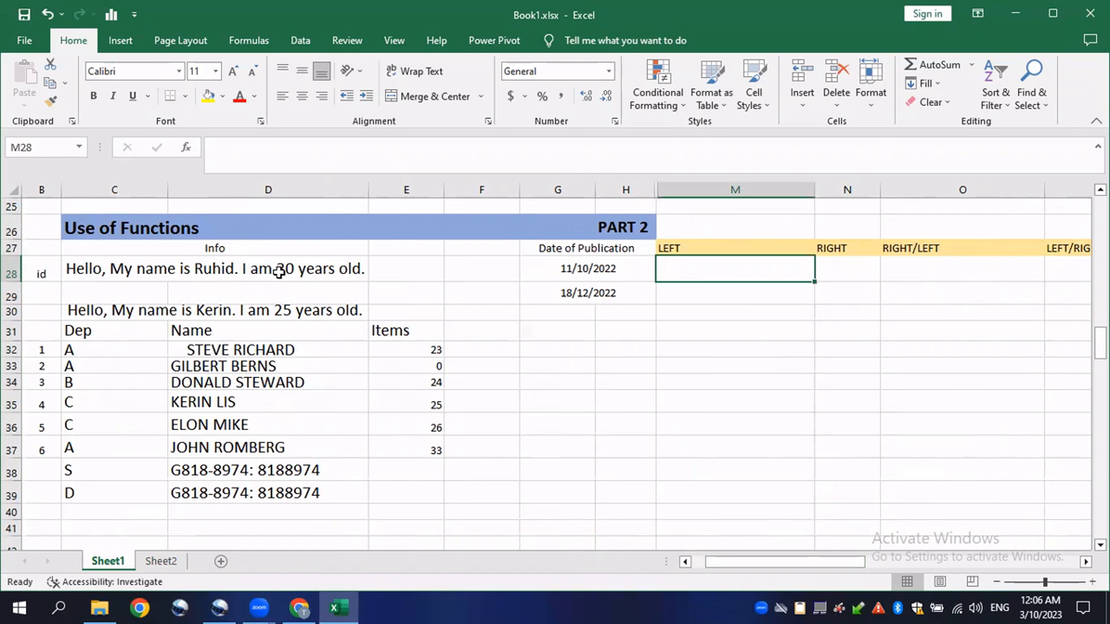
type("=")
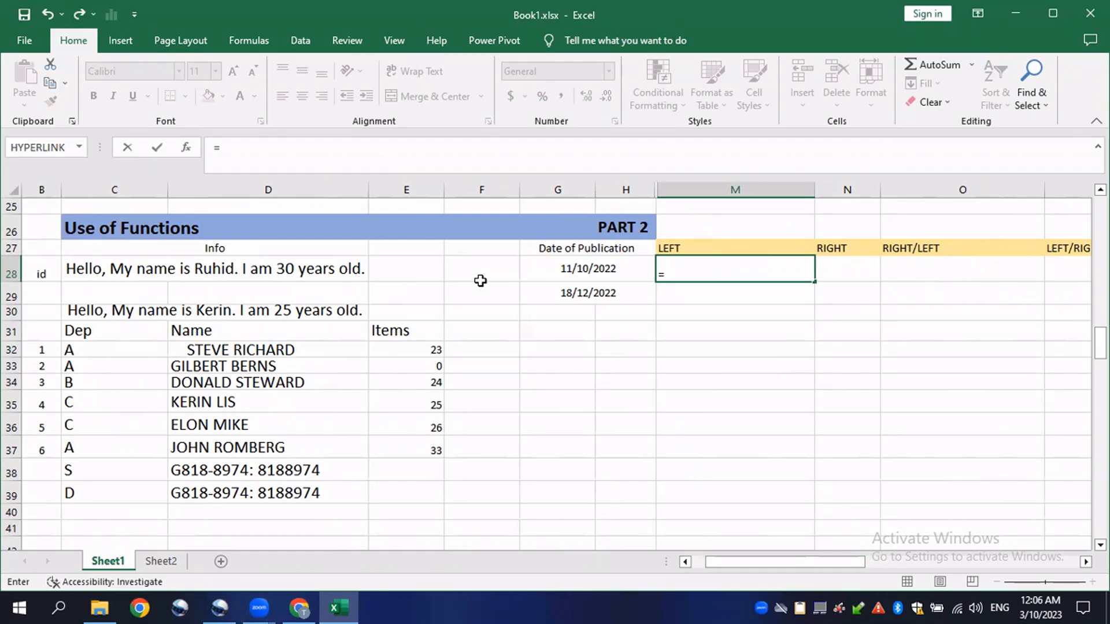
type("LEFT(")
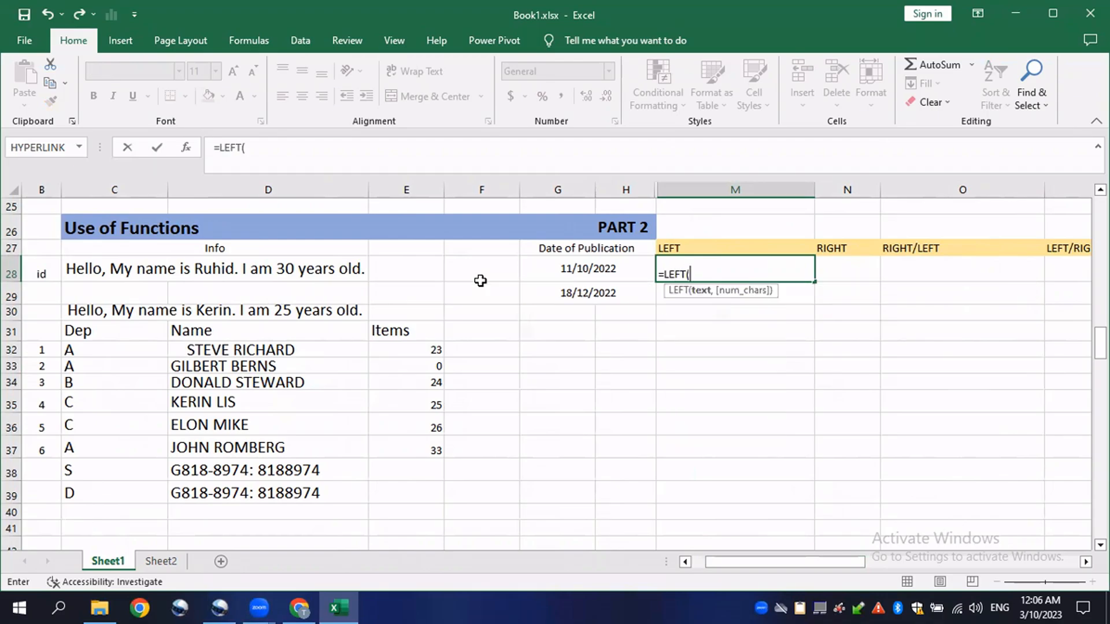
left_click(237, 268)
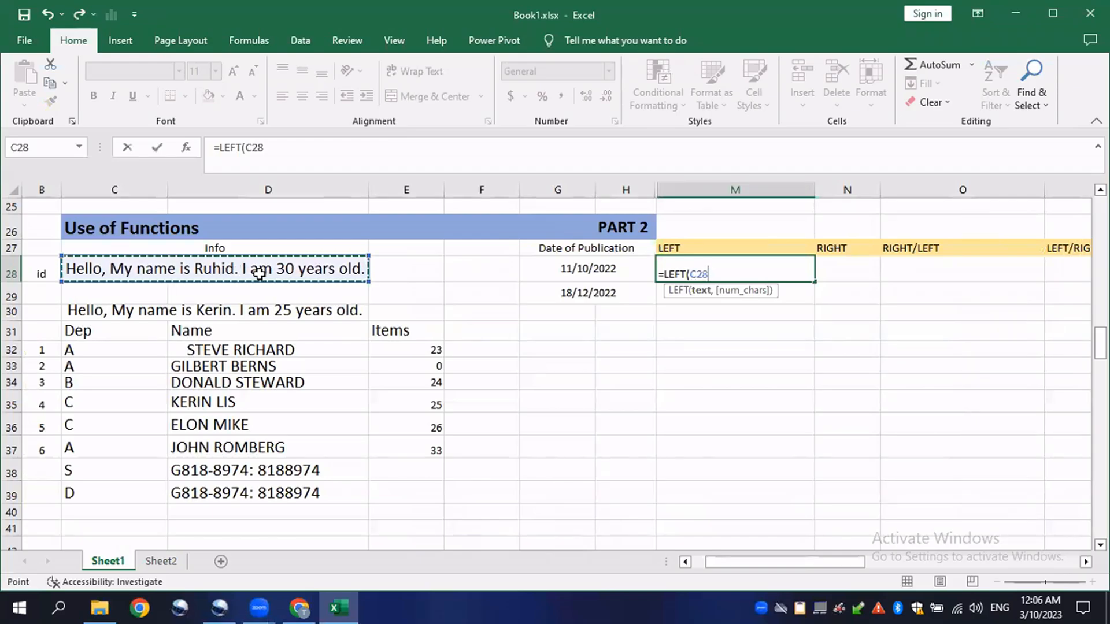
type(",")
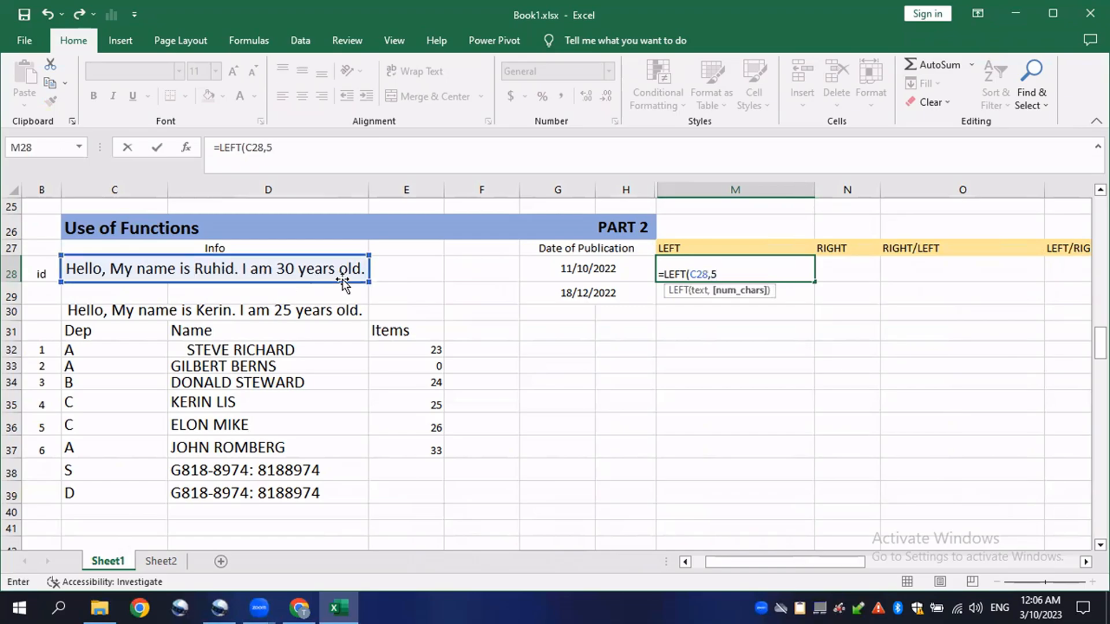
type("5)")
key("Return")
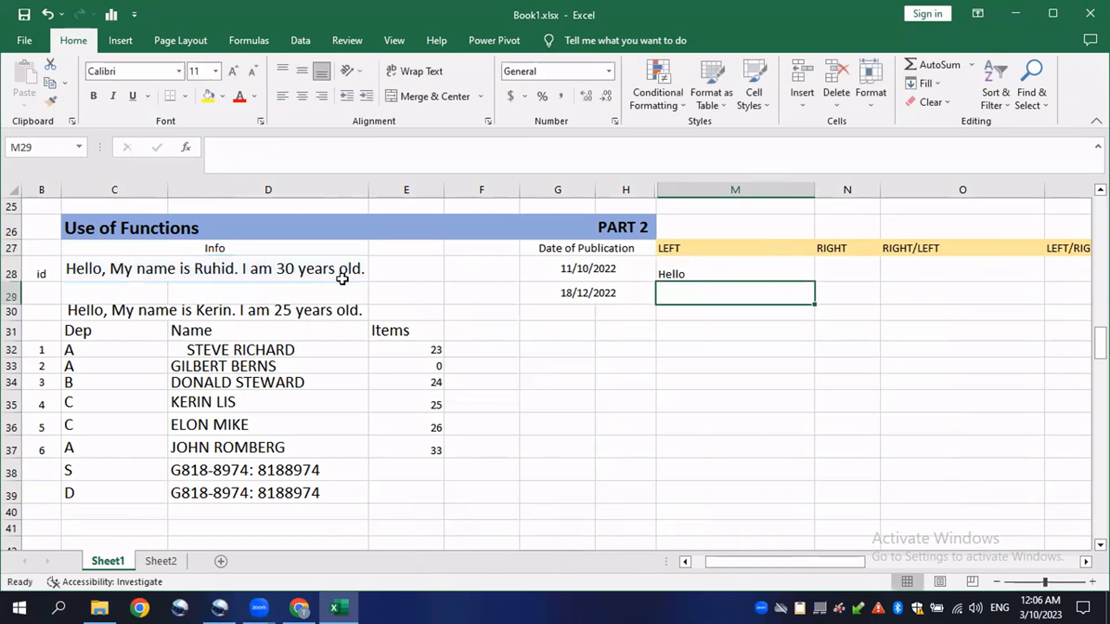
Fill the LEFT formula from M28 down through M30 to cover the second Info sentence
left_click(703, 268)
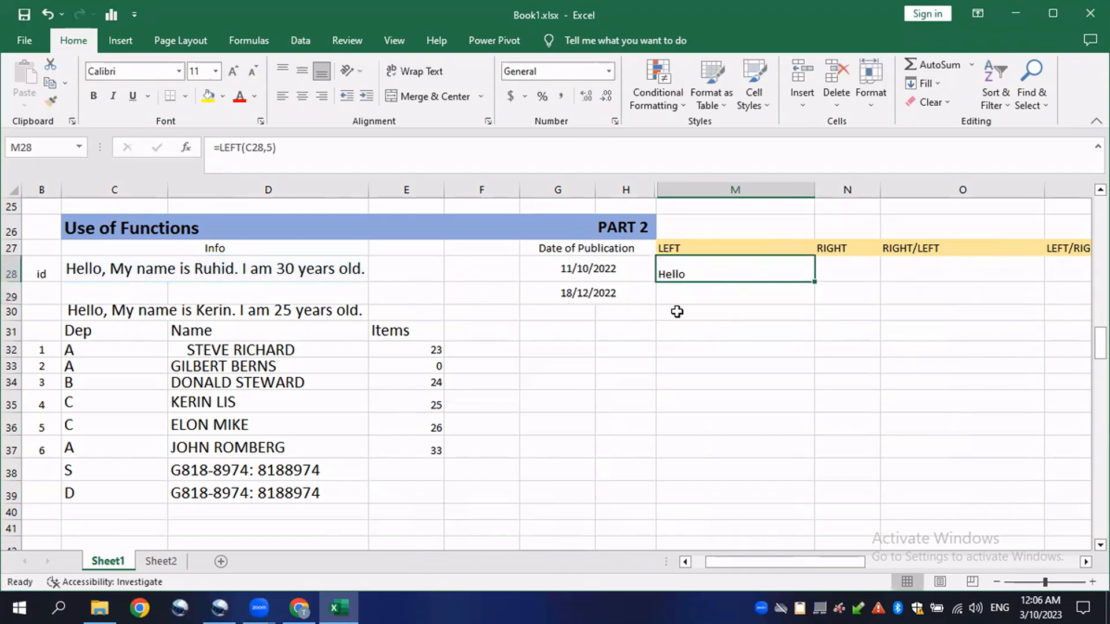
left_click_drag(817, 285, 809, 321)
left_click(694, 345)
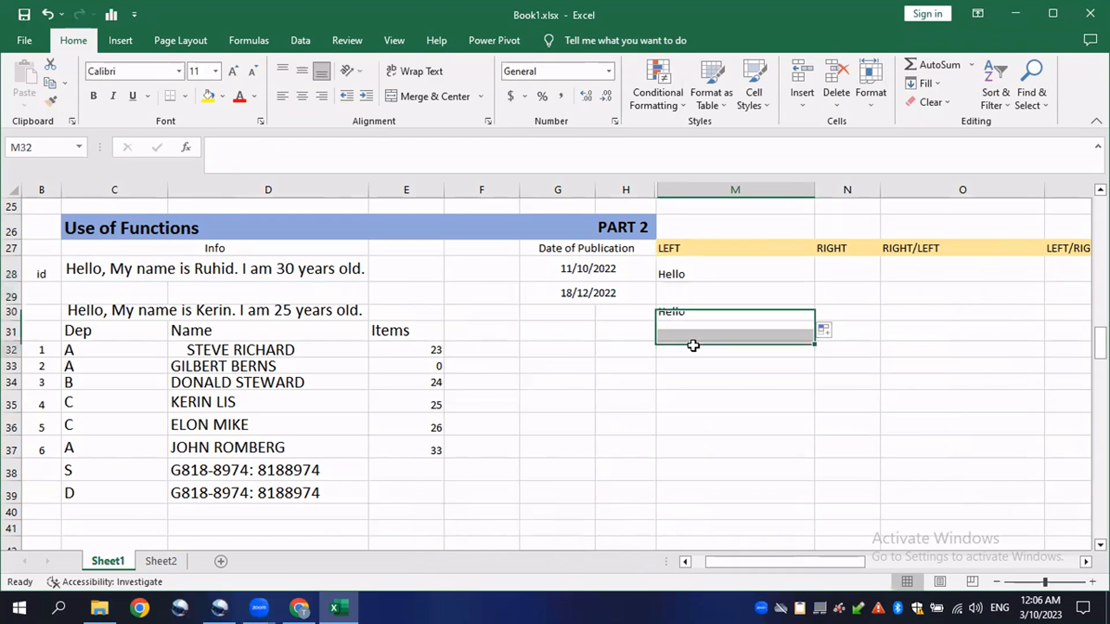
Widen column N and enter =RIGHT(C30,10) in N28 to extract the last ten characters of the second Info sentence
left_click(857, 271)
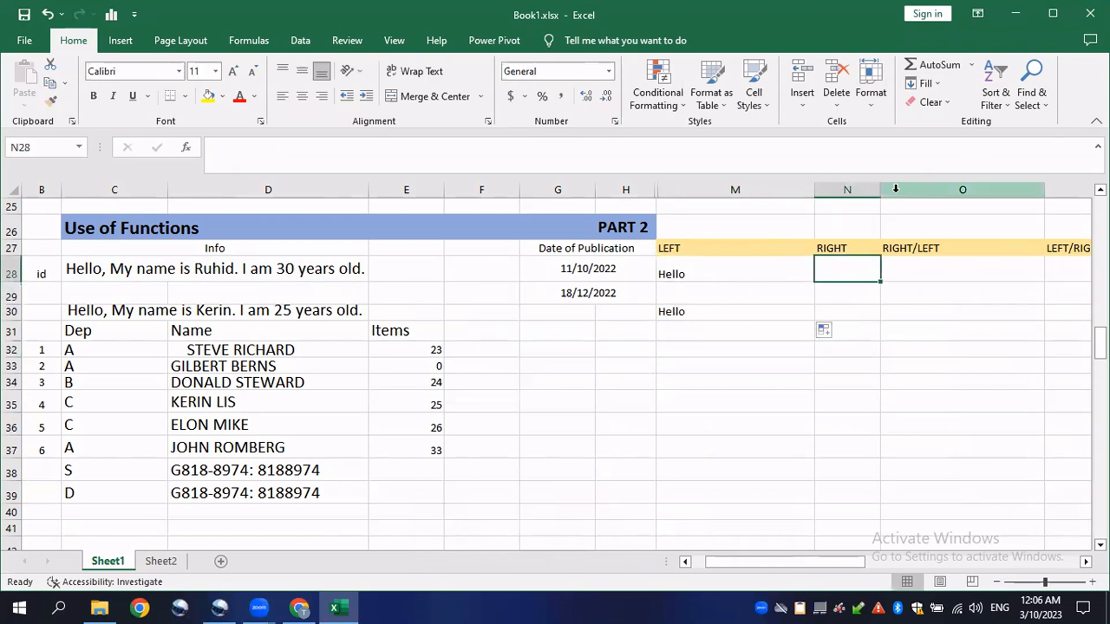
left_click_drag(886, 190, 937, 190)
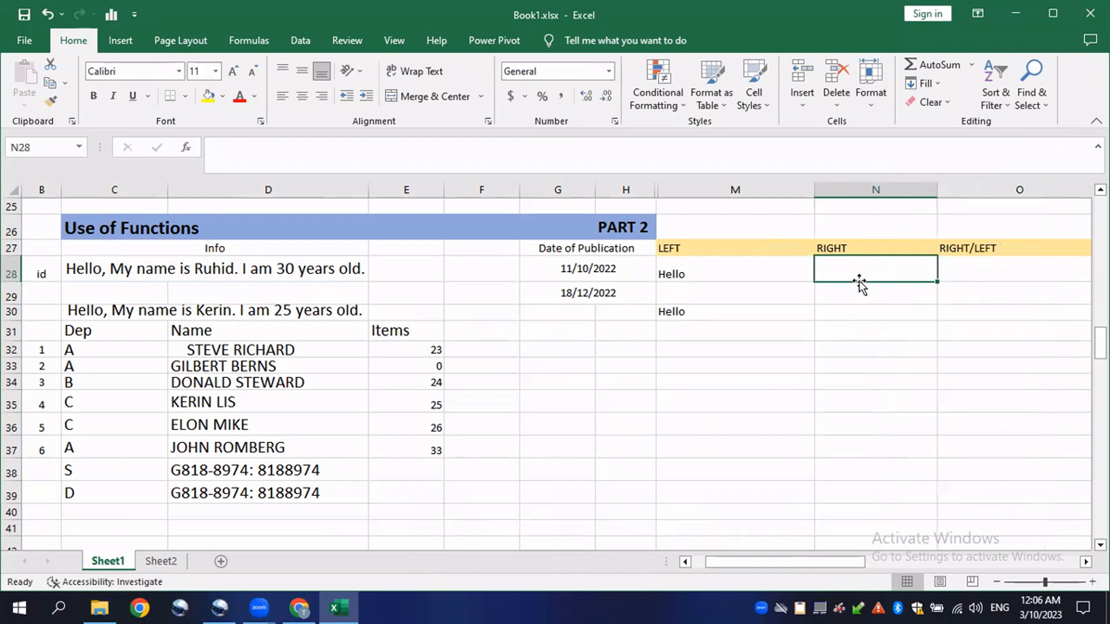
double_click(853, 272)
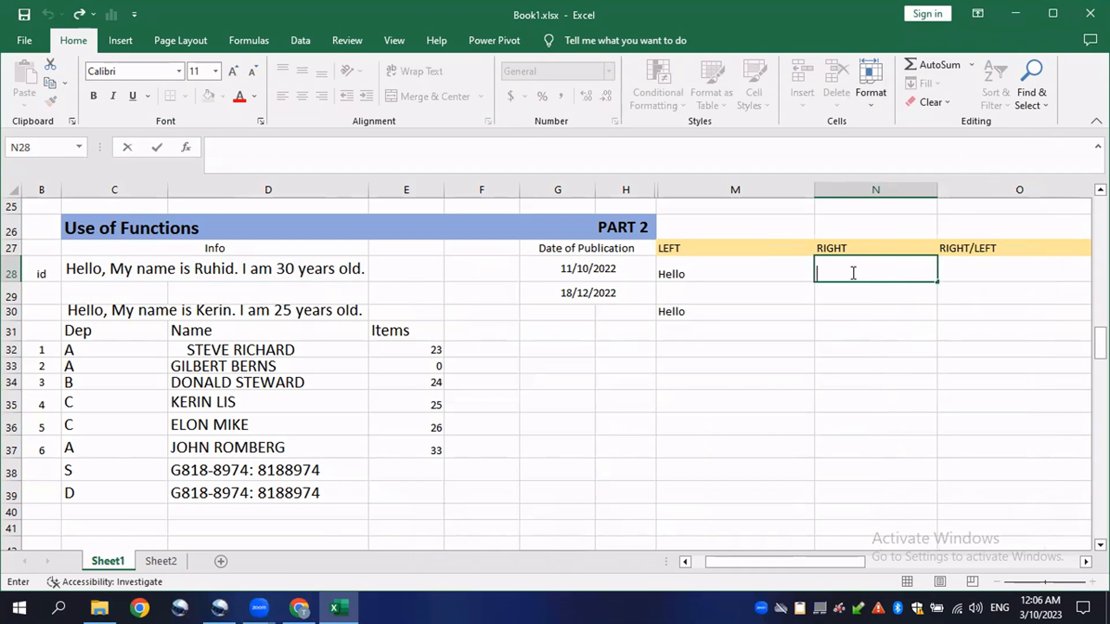
type("=RIG")
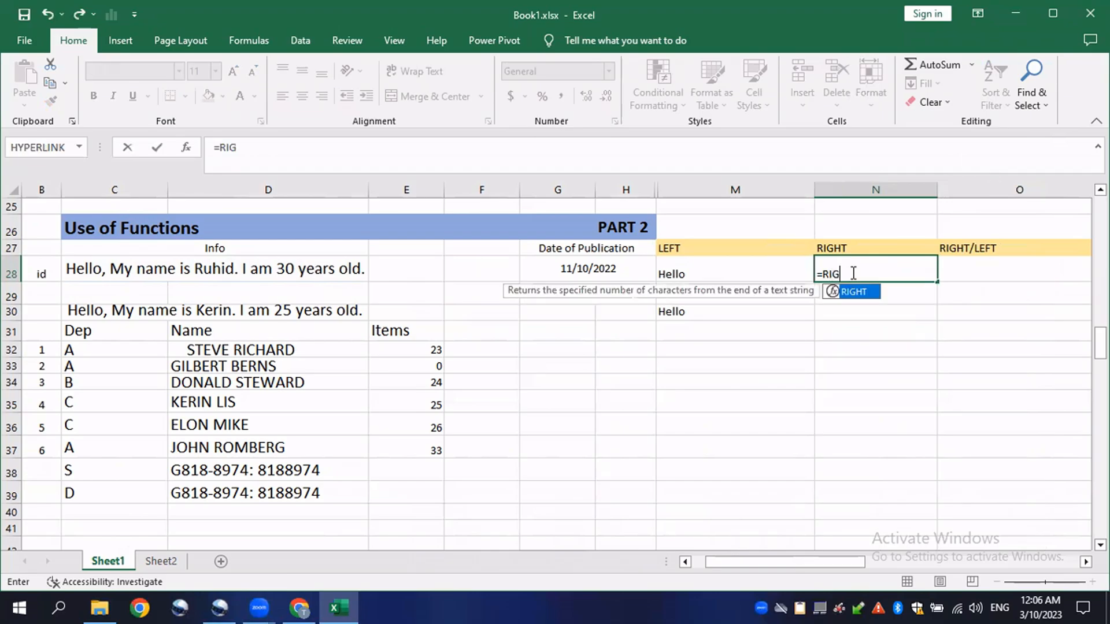
type("HT(")
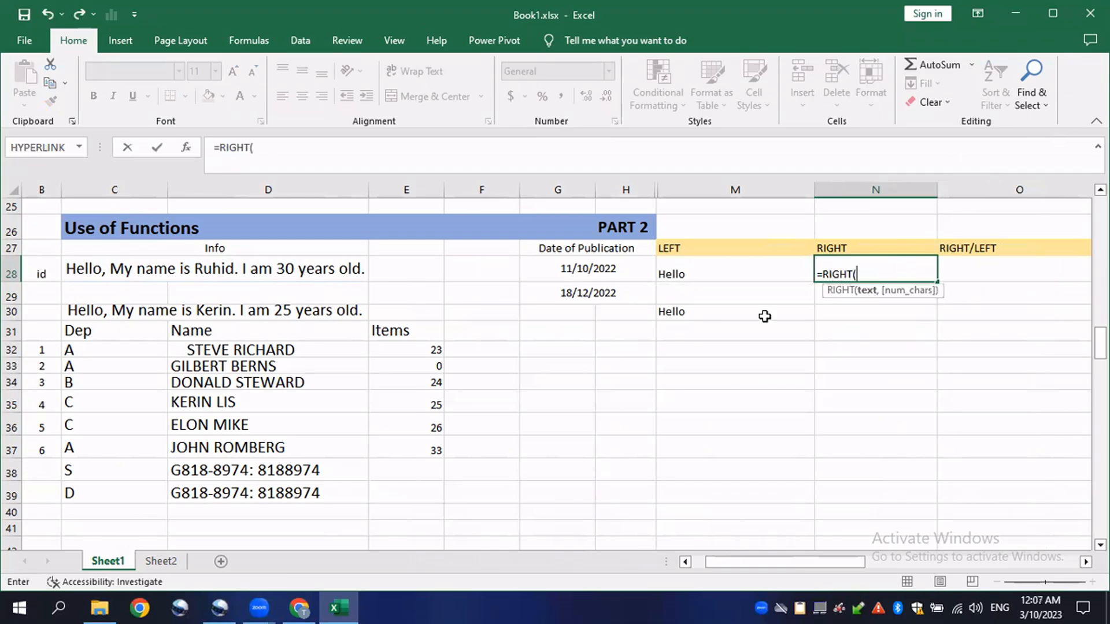
left_click(255, 309)
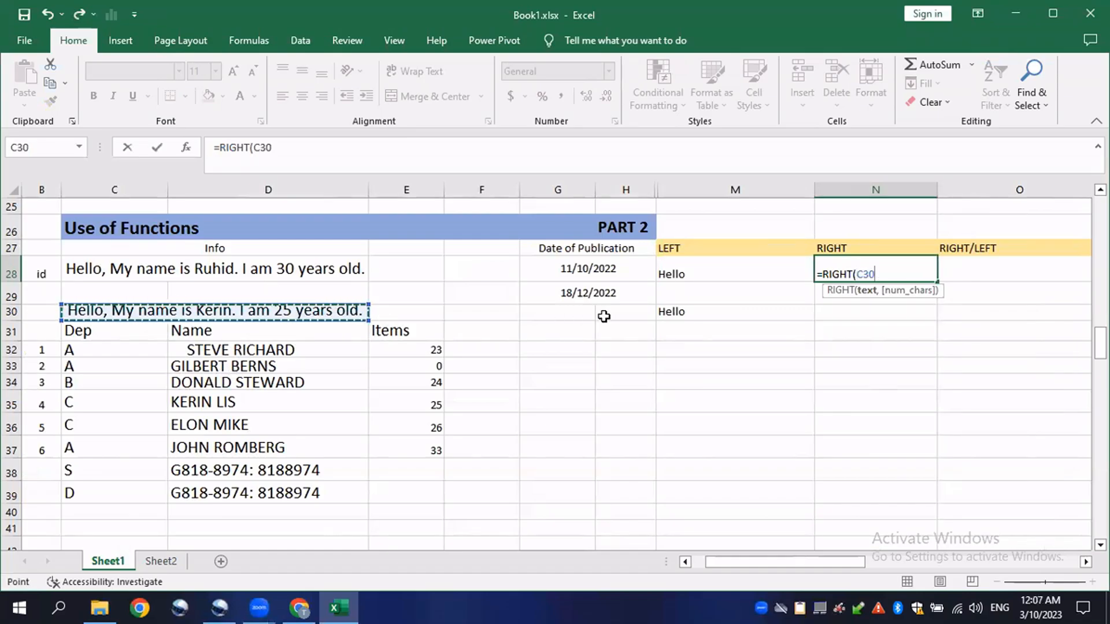
type(",10")
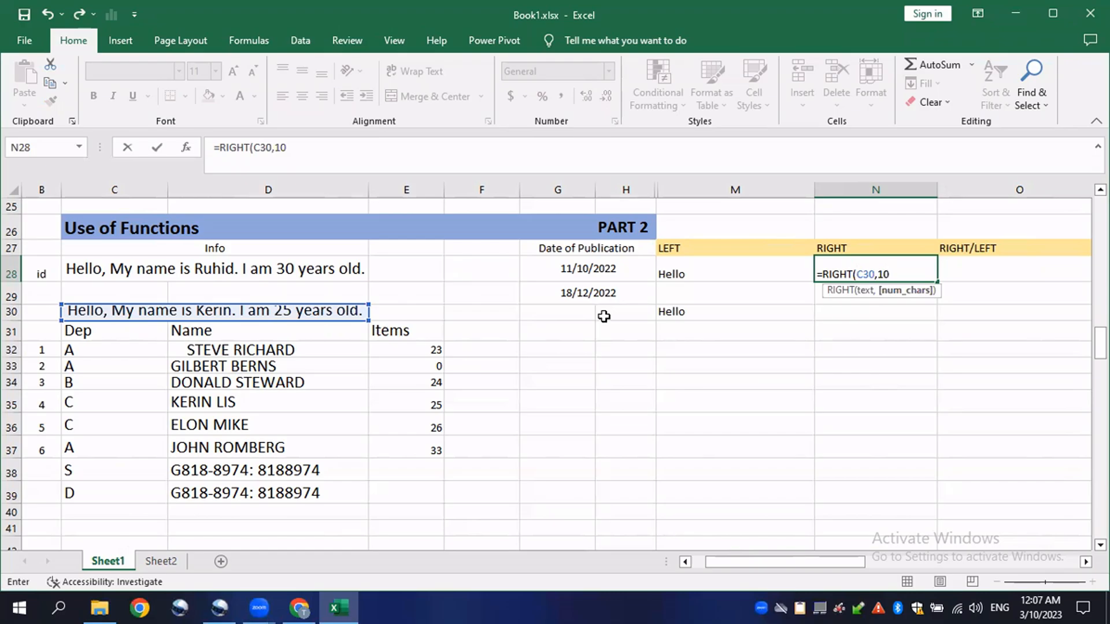
type(")")
key("Return")
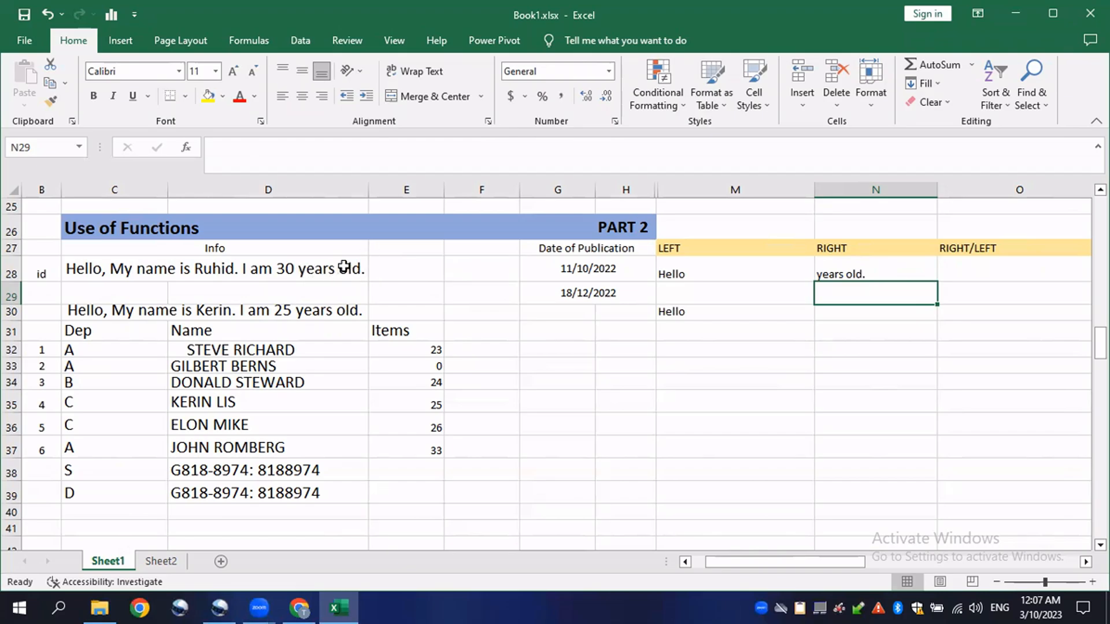
Fill the RIGHT formula from N28 down through N30
left_click(889, 274)
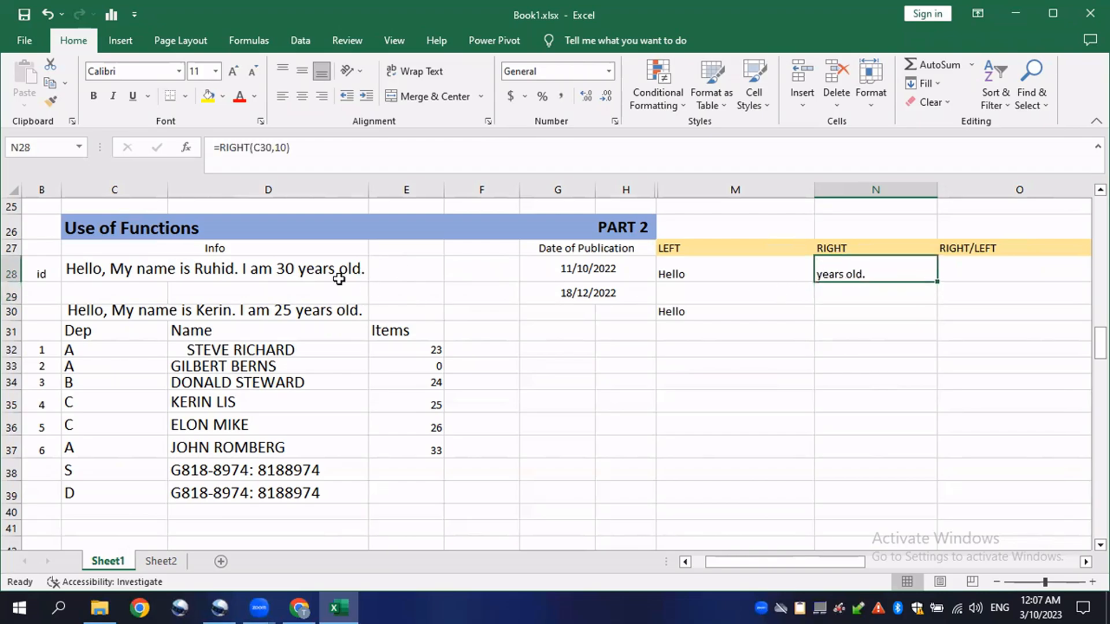
left_click(892, 297)
left_click(919, 277)
left_click_drag(936, 283, 930, 316)
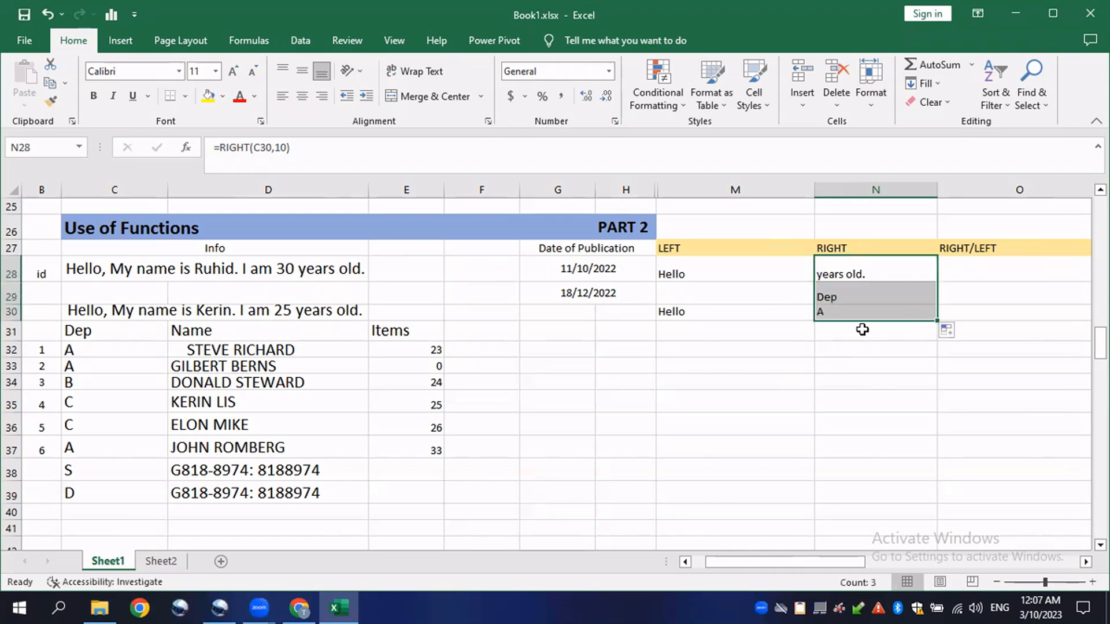
left_click(888, 299)
left_click(856, 340)
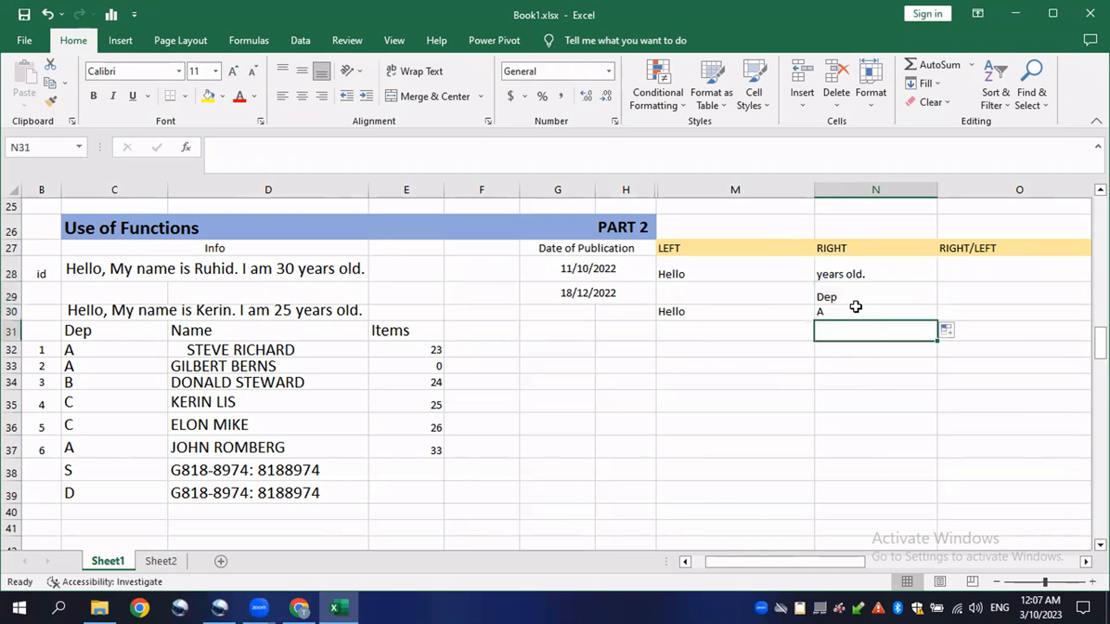
Clear the copied RIGHT formulas from N29 and N30, keeping only the one in N28
double_click(857, 295)
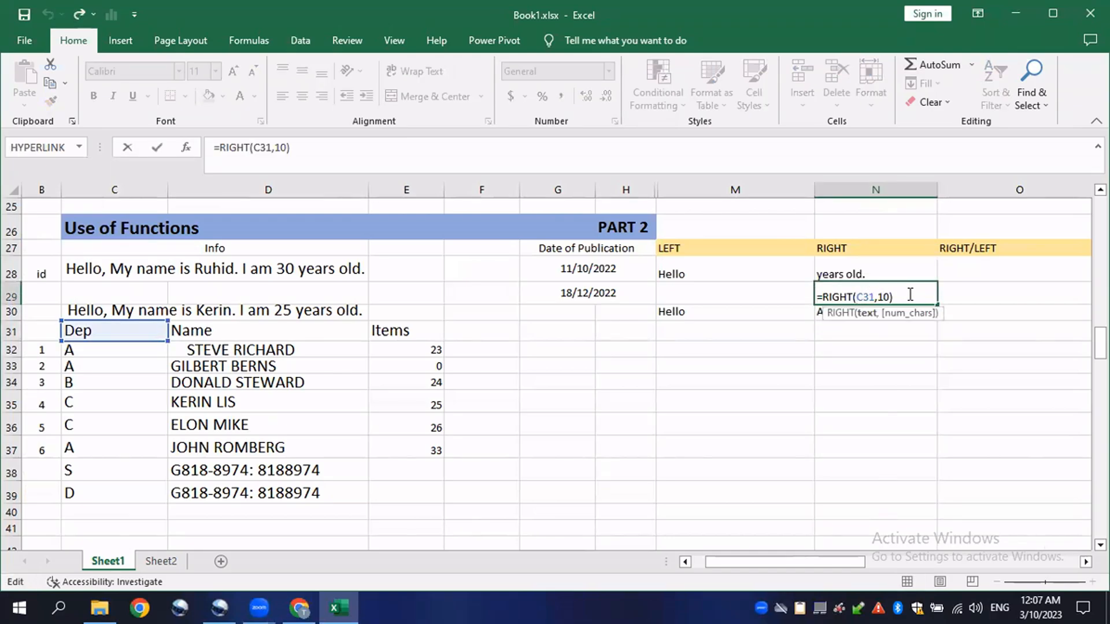
left_click_drag(907, 295, 851, 328)
key("BackSpace")
left_click(844, 345)
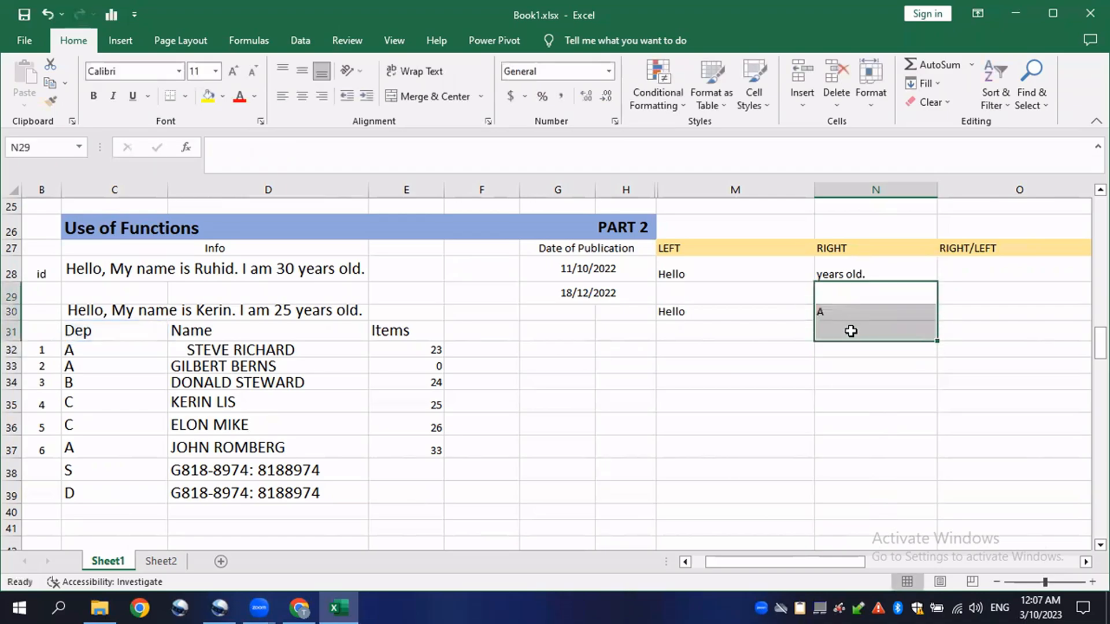
left_click(954, 346)
Enter the formula =LEFT(C28,20) in O28 under the RIGHT/LEFT heading
mouse_move(817, 563)
left_mouse_down()
mouse_move(859, 564)
mouse_move(740, 564)
mouse_move(807, 567)
left_mouse_up()
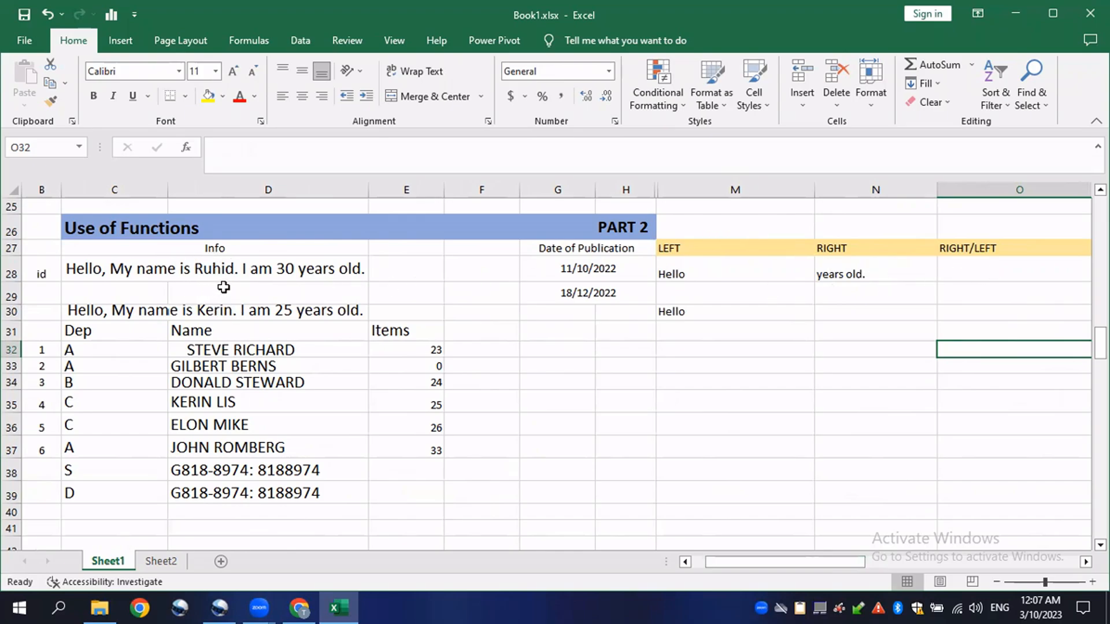
left_click(967, 269)
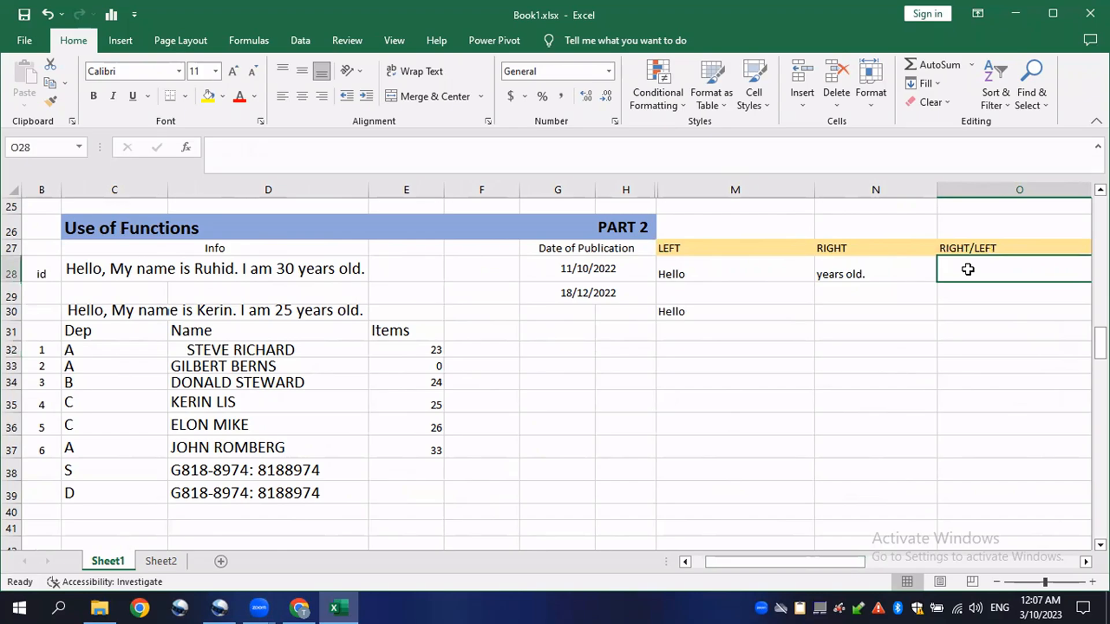
type("=")
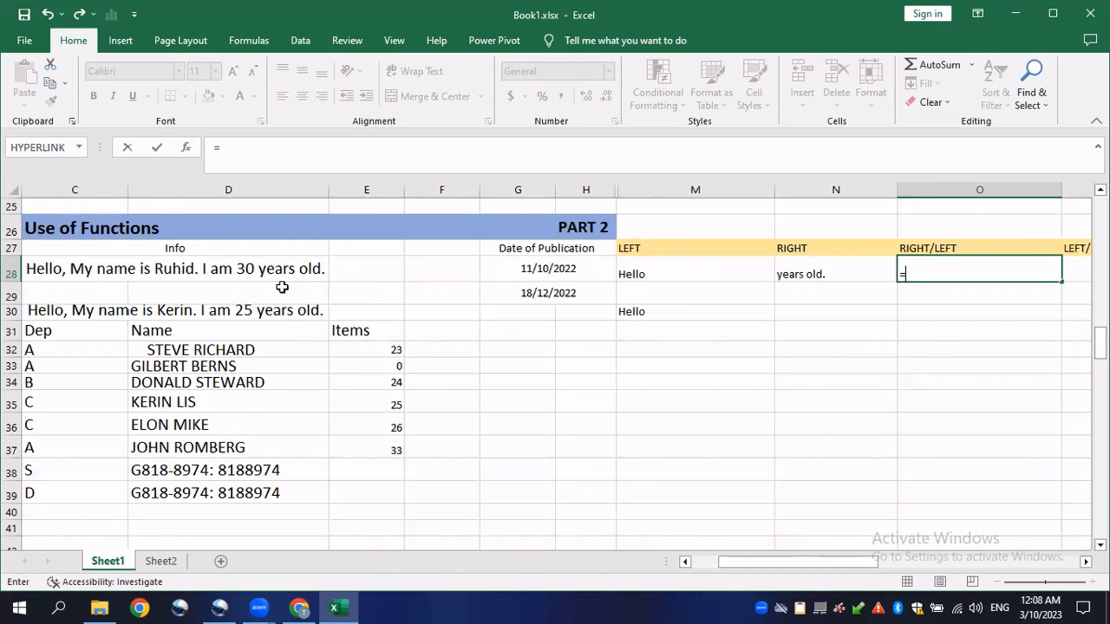
type("LEFT")
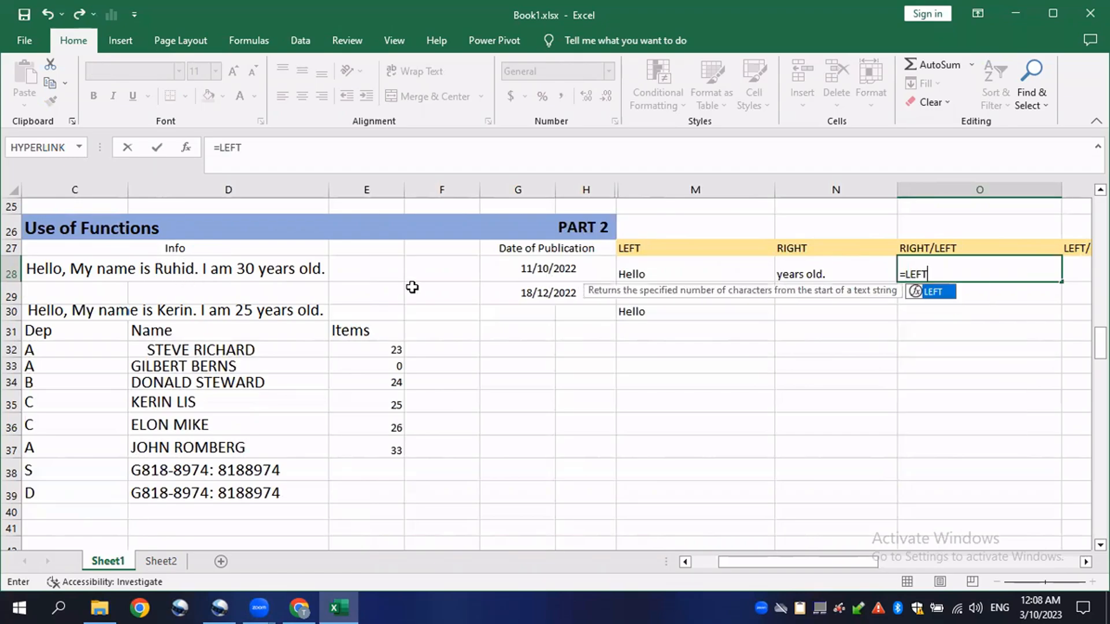
type("(")
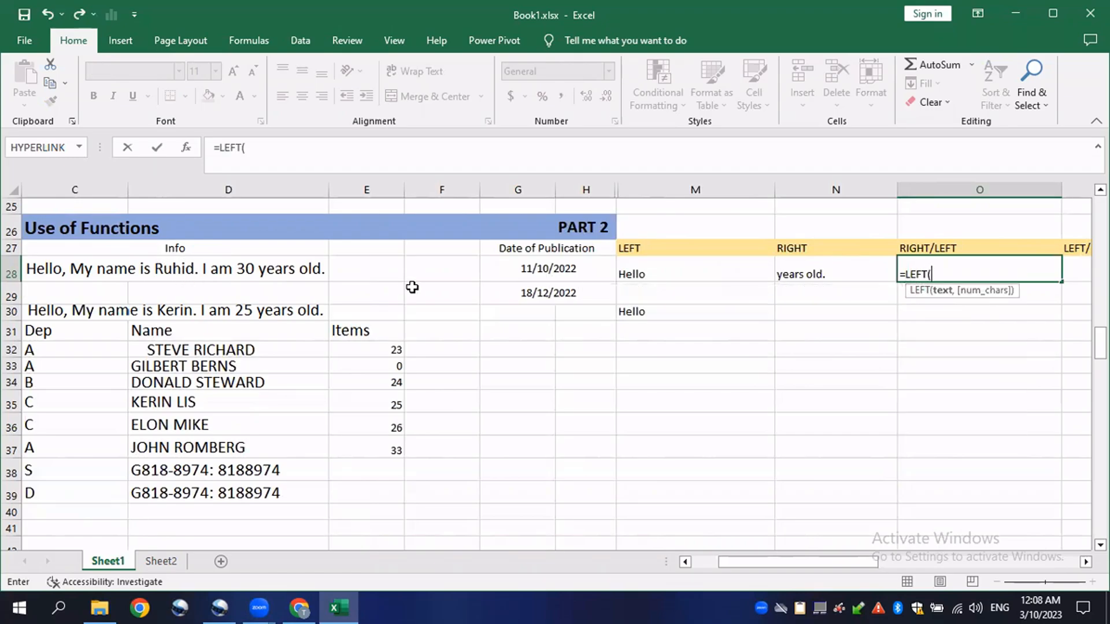
type("20,")
key("BackSpace")
key("BackSpace")
key("BackSpace")
left_click(190, 272)
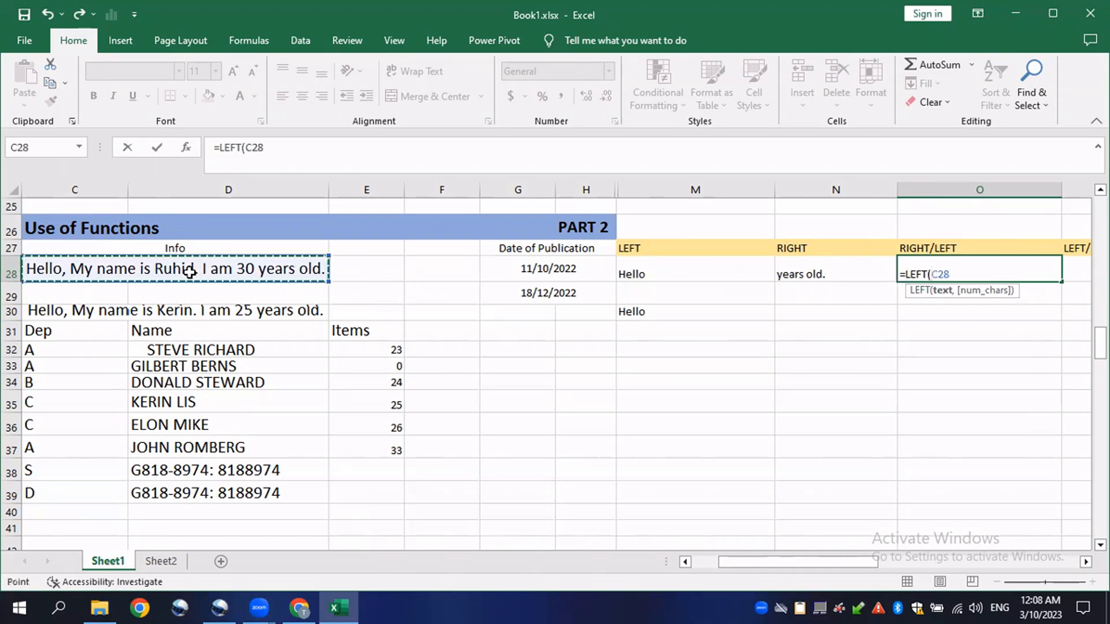
type(",20")
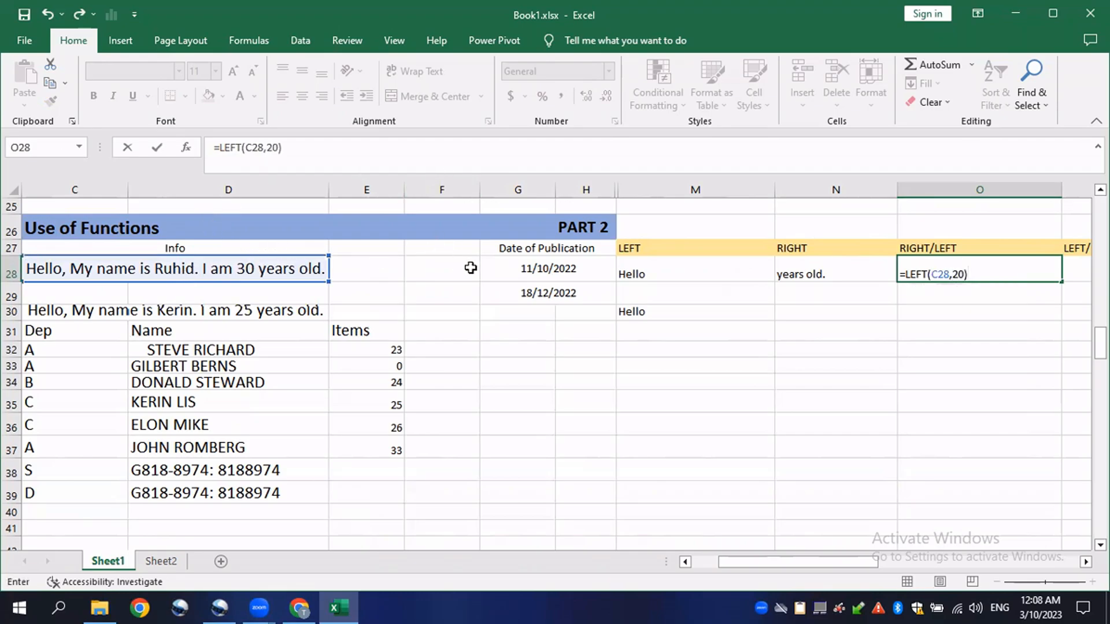
key("Return")
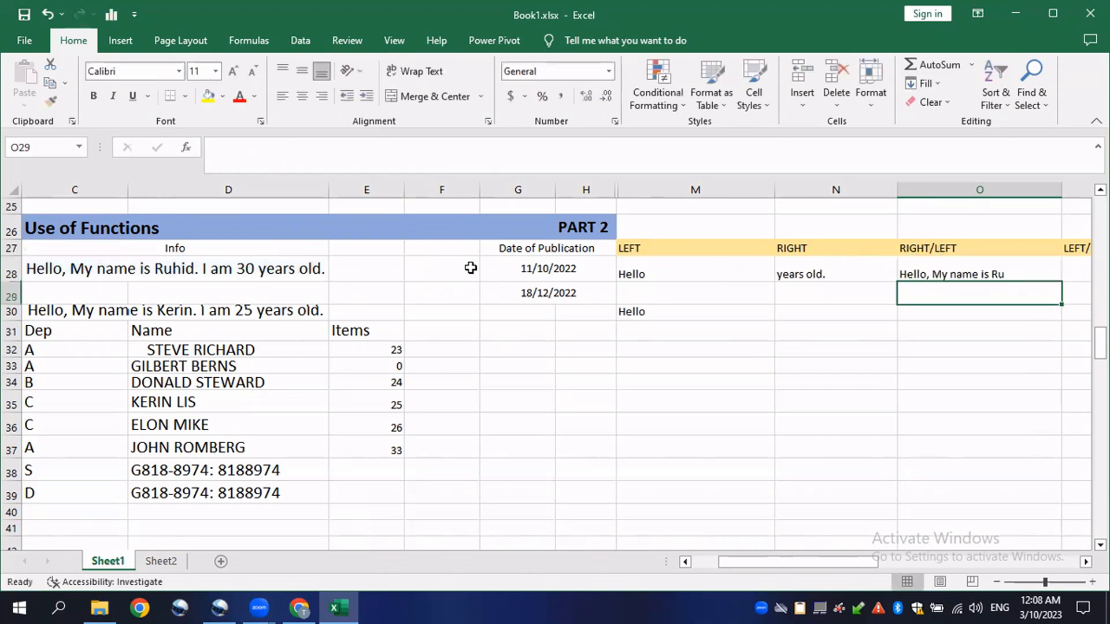
Set the character count of the LEFT formula in O28 to 25
double_click(961, 274)
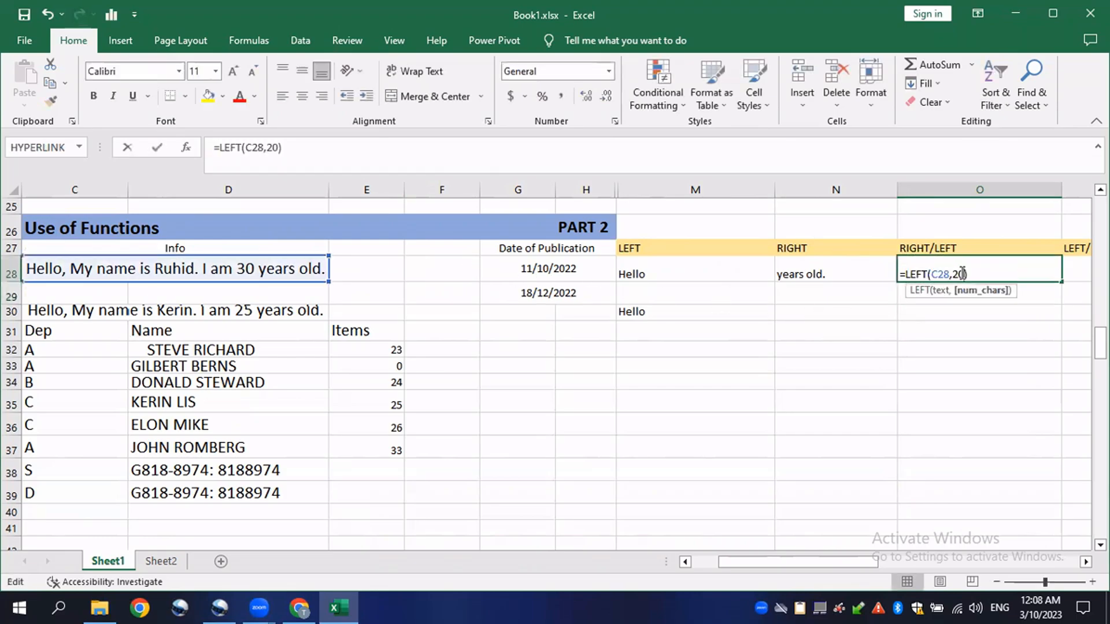
key("BackSpace")
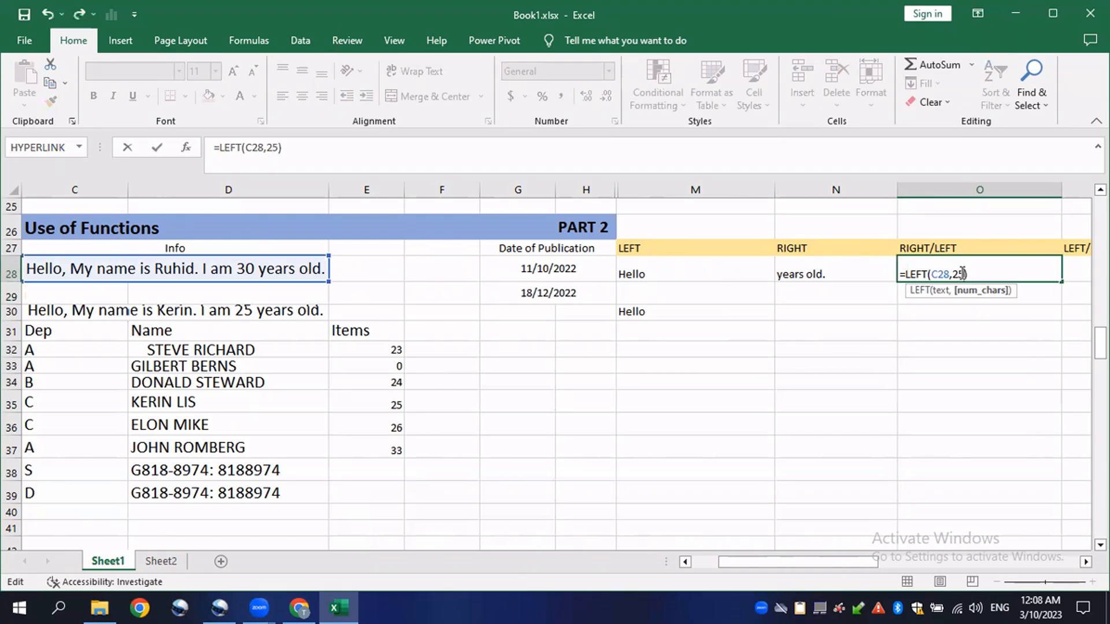
type("5")
key("Return")
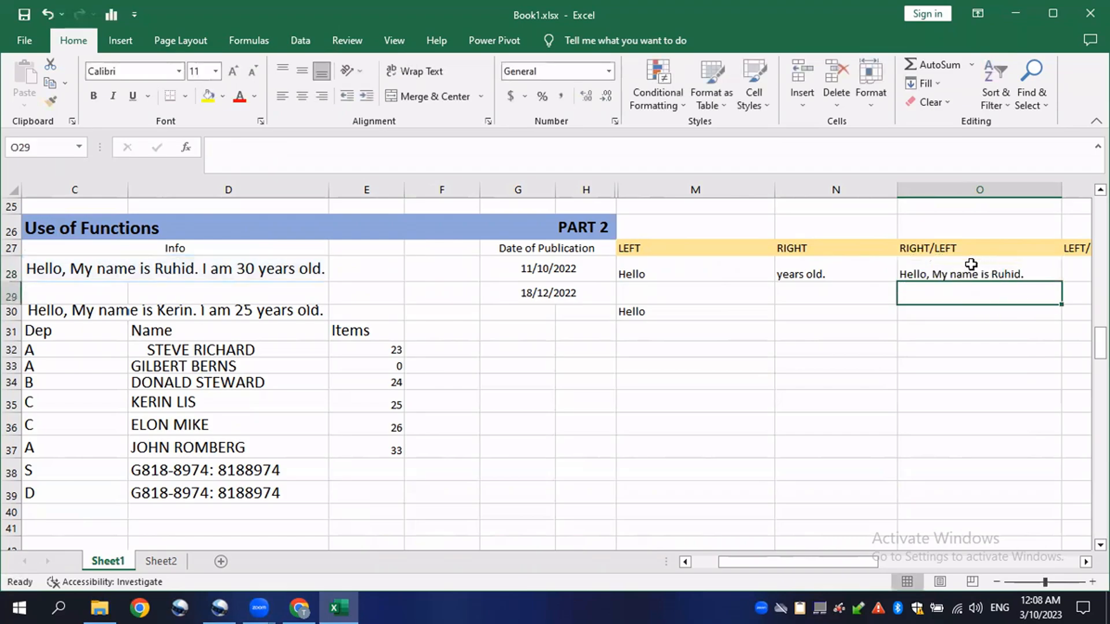
Review the source cell and character count of the LEFT formula in O28 against the Info sentence
left_click(1000, 271)
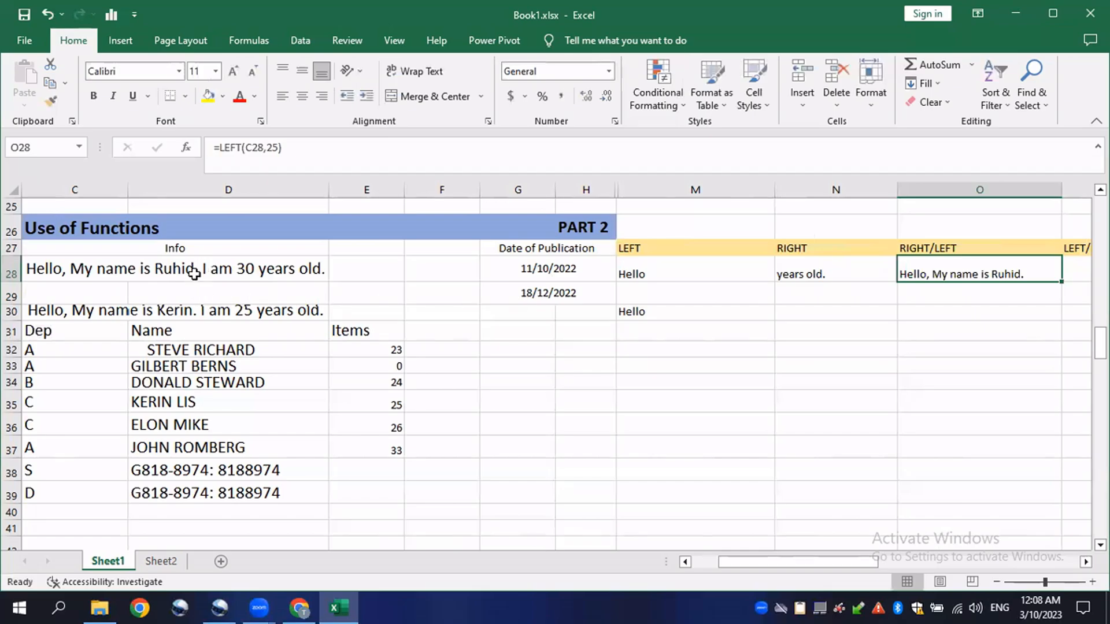
double_click(1003, 270)
key("Return")
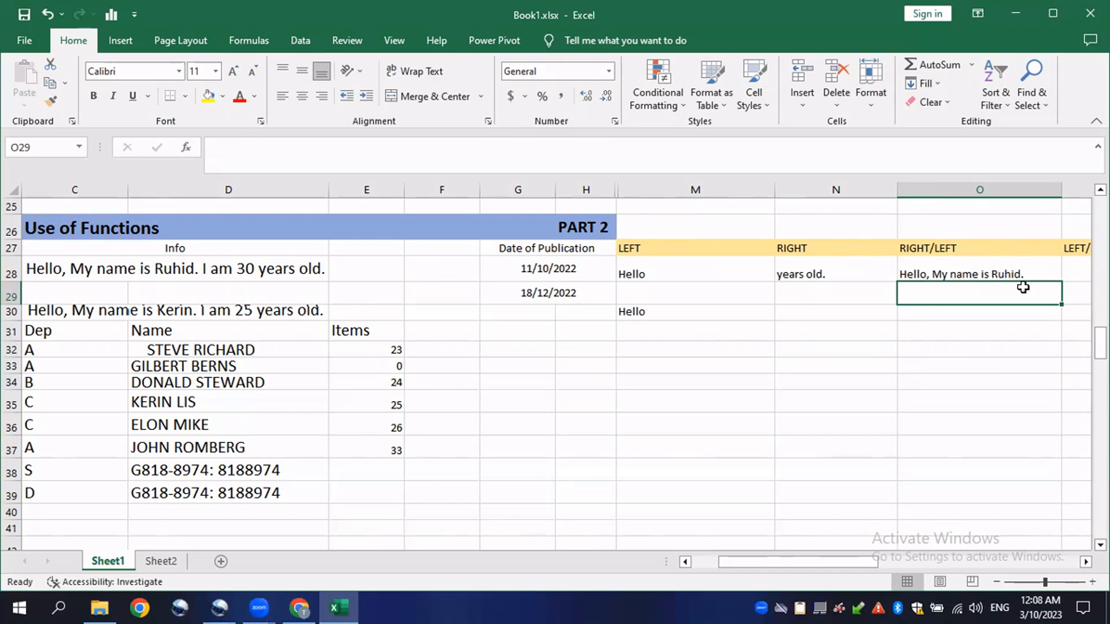
Wrap the LEFT formula in O28 in a RIGHT function returning 5 characters: =RIGHT(LEFT(C28,25),5)
left_click(976, 270)
double_click(977, 269)
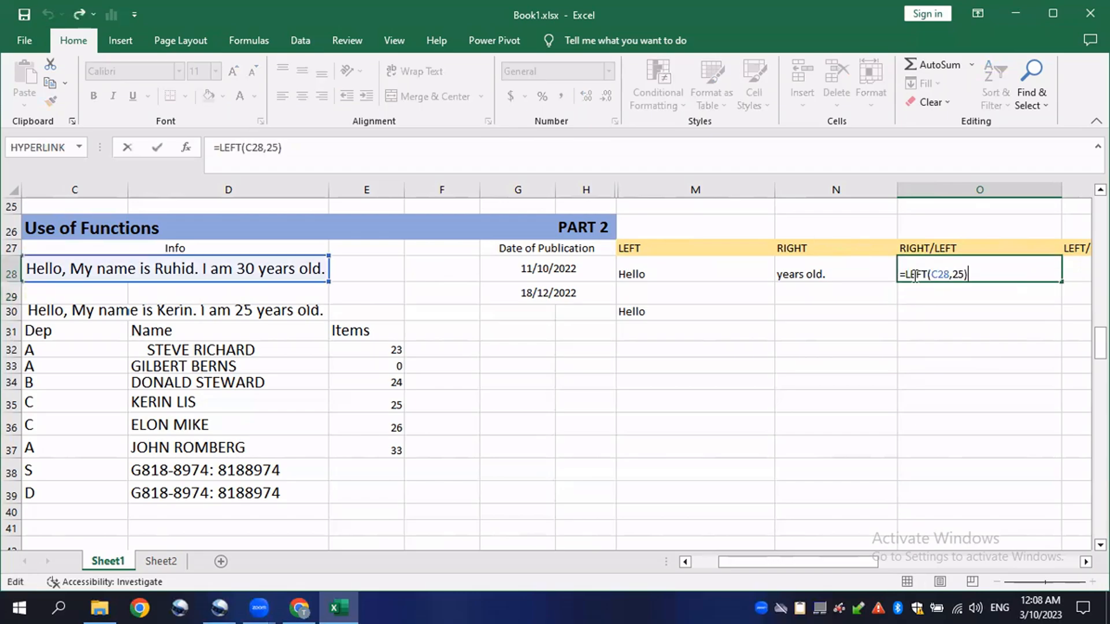
left_click(905, 274)
type("RIGHT")
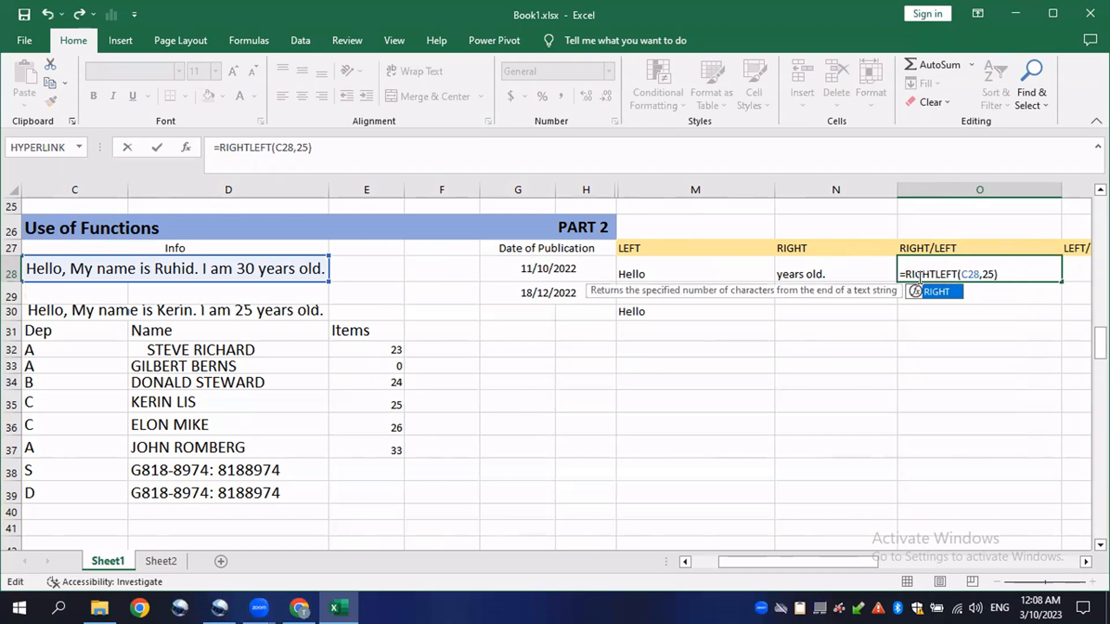
type("(")
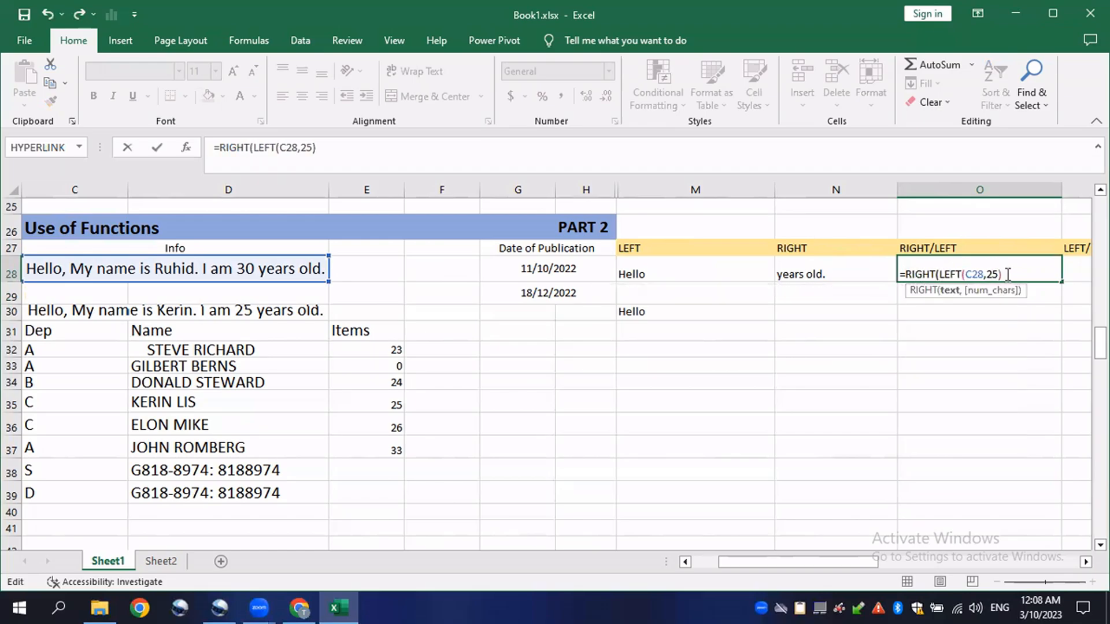
type(",")
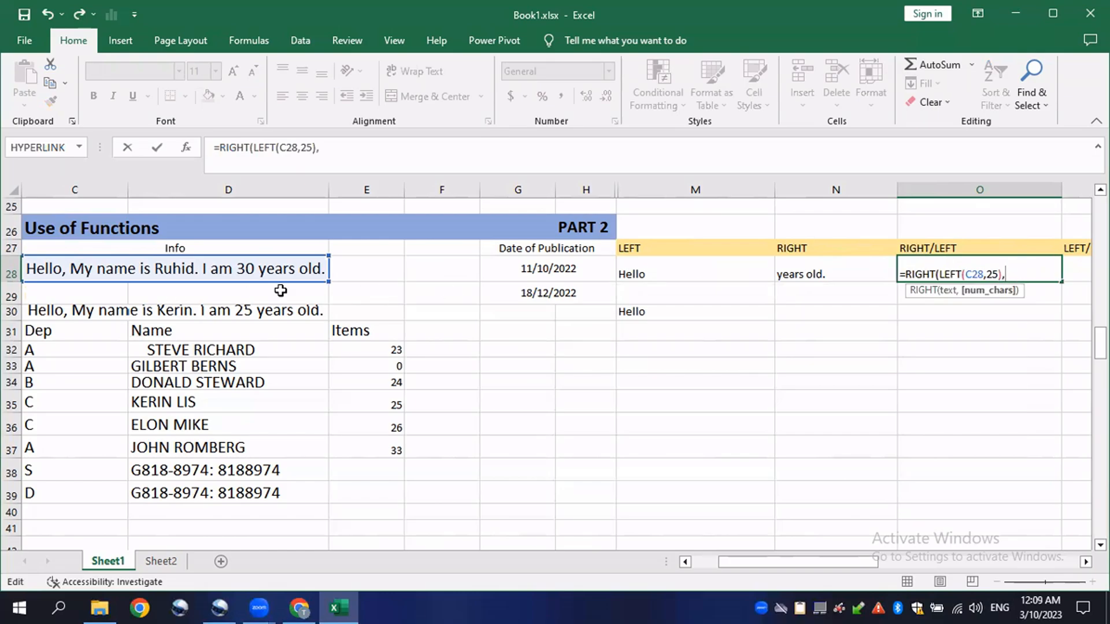
type("5")
key("Return")
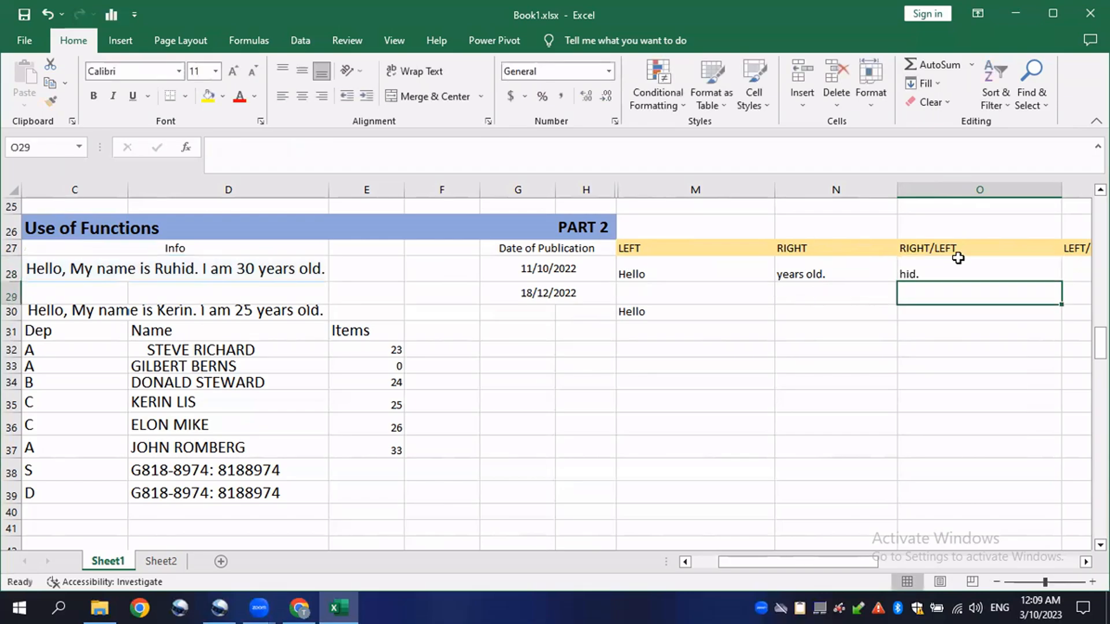
Set the character count of the outer RIGHT function in O28 to 7
double_click(930, 275)
left_click(1011, 275)
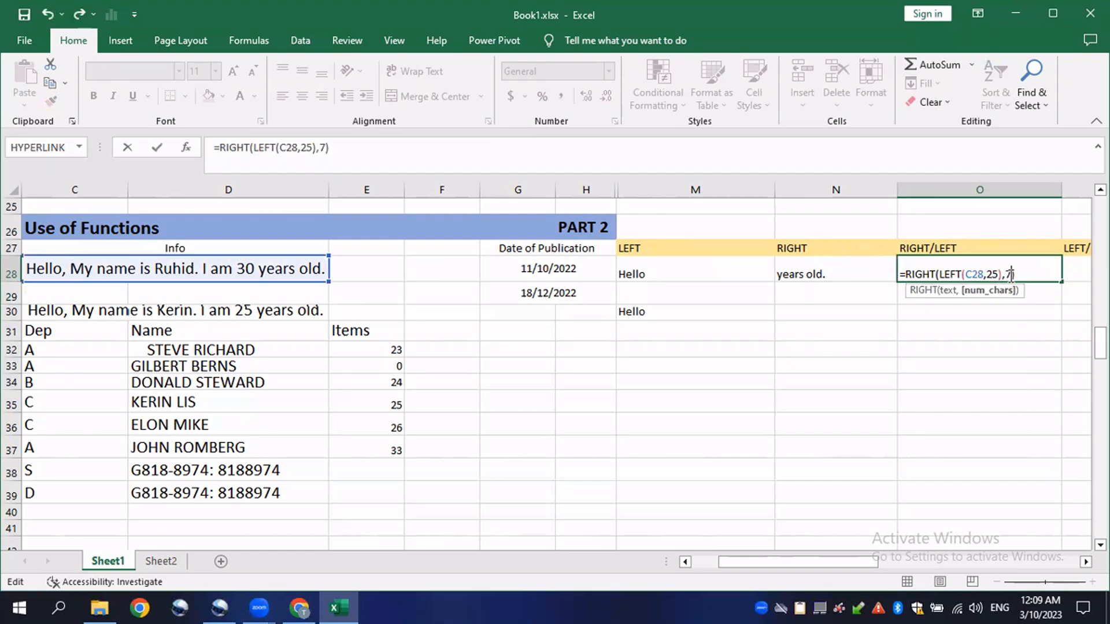
key("Return")
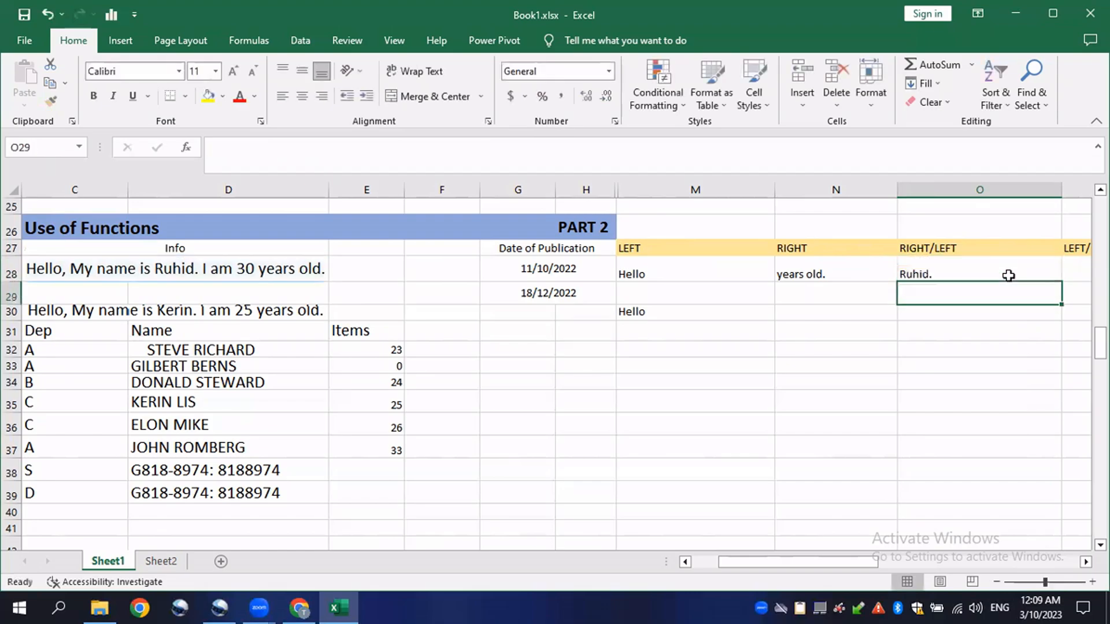
left_click(965, 268)
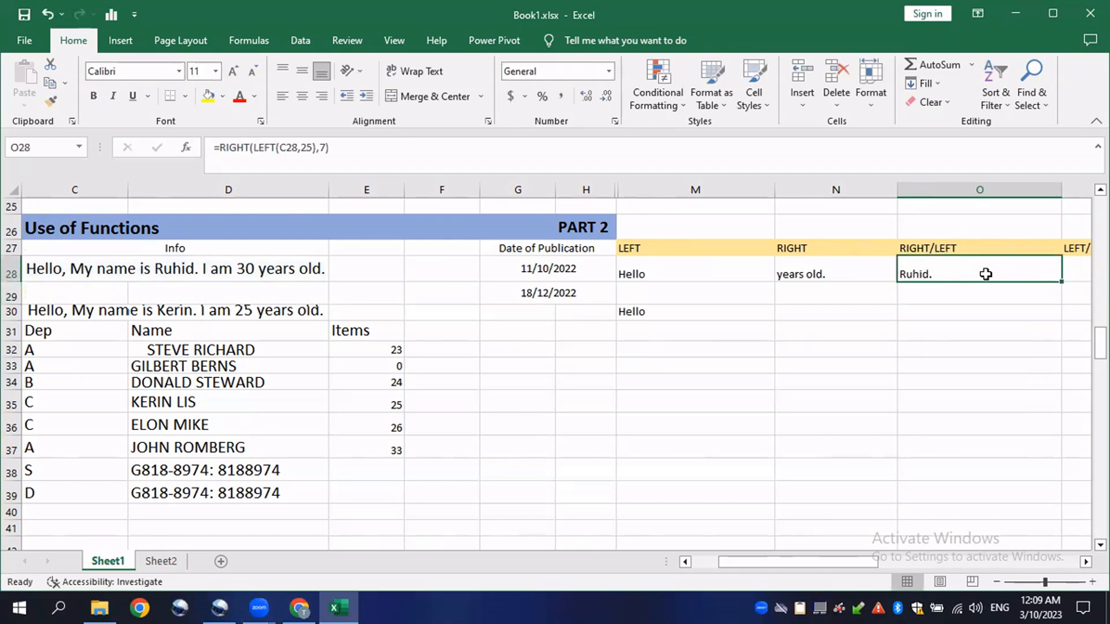
Hide columns M through P, which hold the LEFT, RIGHT, RIGHT/LEFT and LEFT/RIGHT examples
left_click_drag(809, 564, 836, 560)
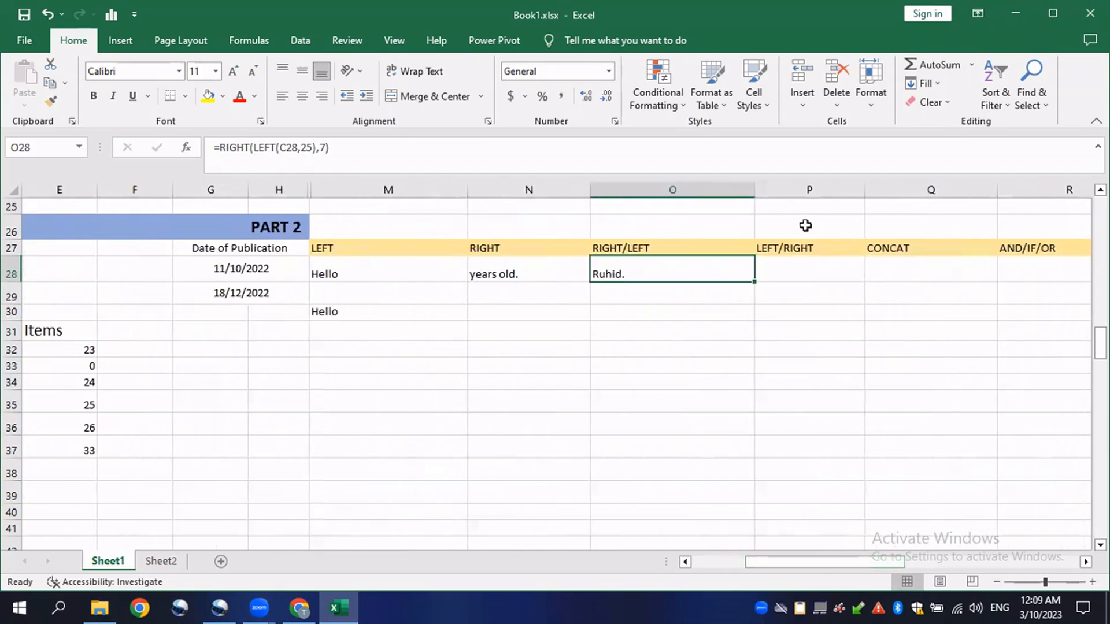
left_click_drag(830, 189, 434, 192)
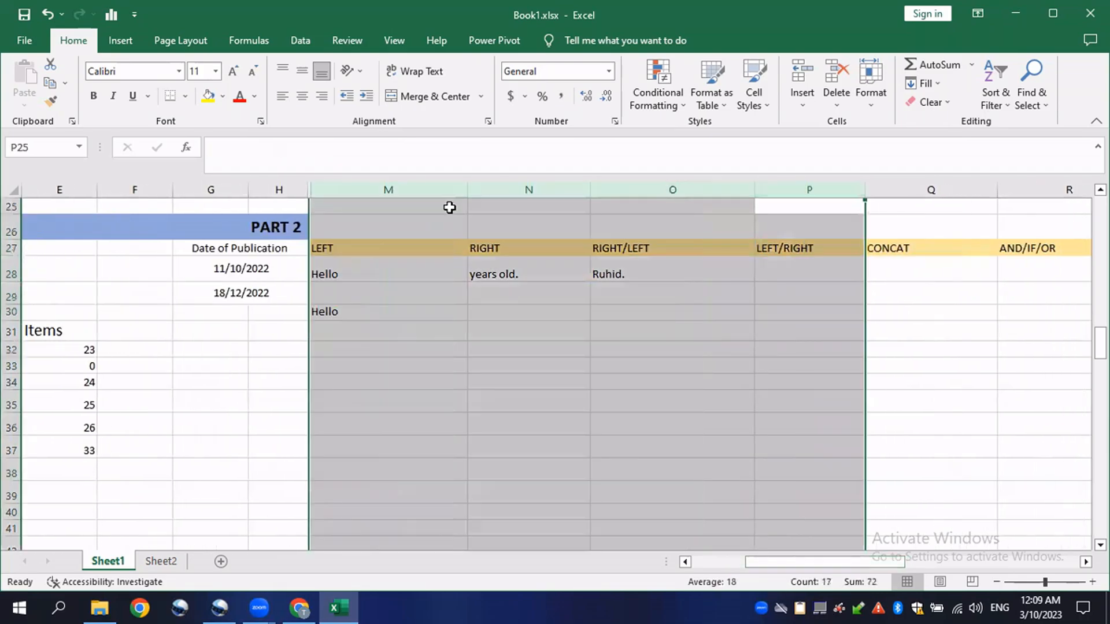
right_click(460, 191)
left_click(503, 434)
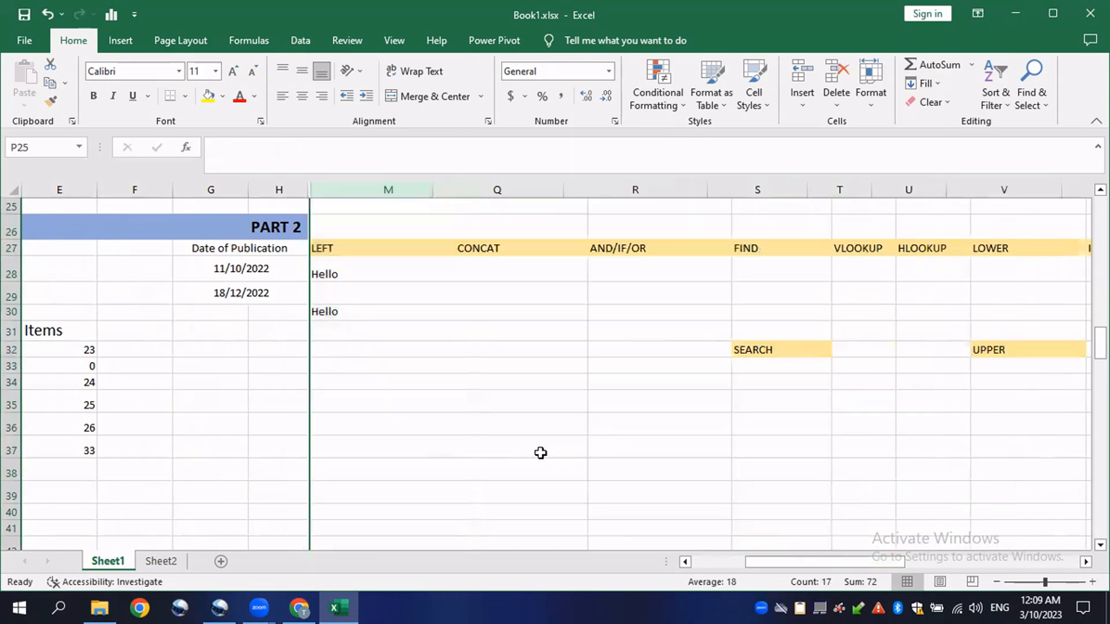
left_click_drag(774, 561, 721, 561)
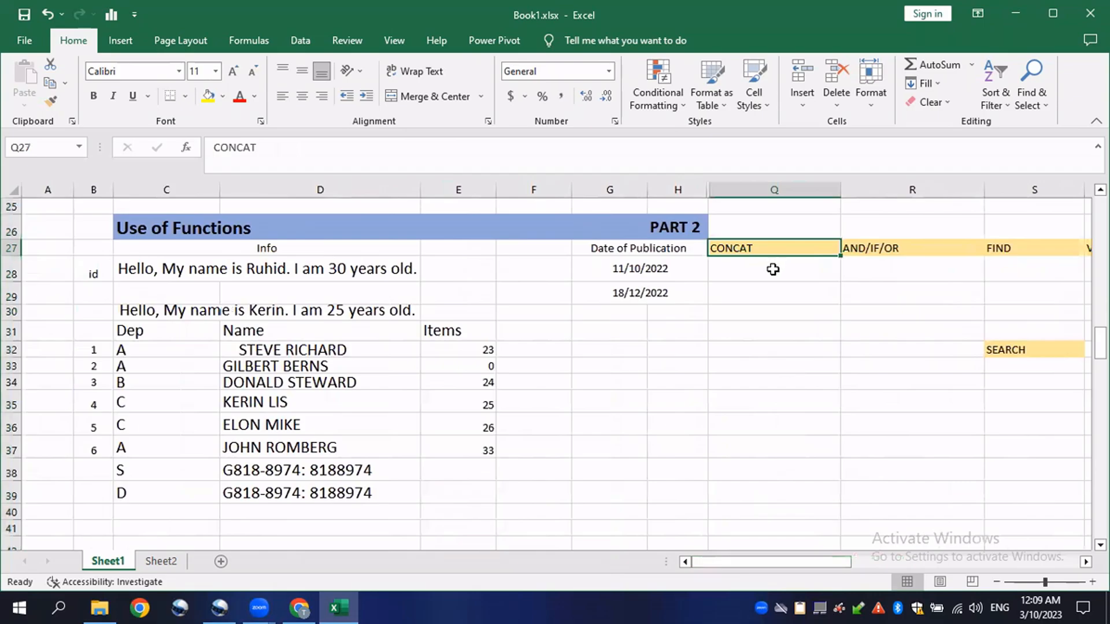
Enter the formula =CONCATENATE(D32, "-",E32) in Q28 under the CONCAT heading to join the first name with its item count
left_click(768, 272)
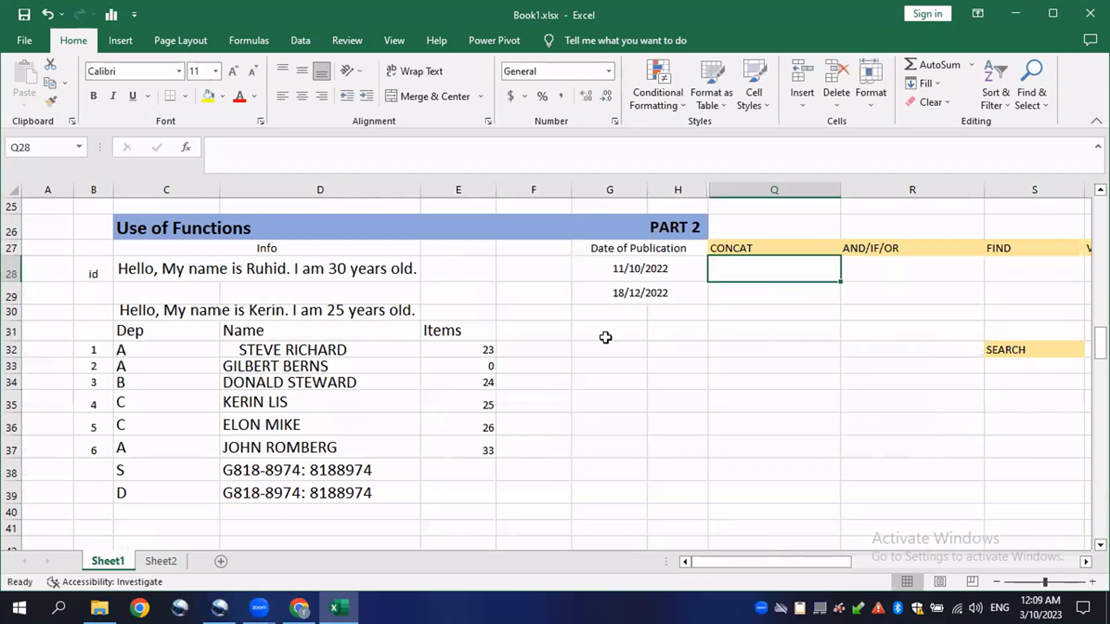
left_click(295, 347)
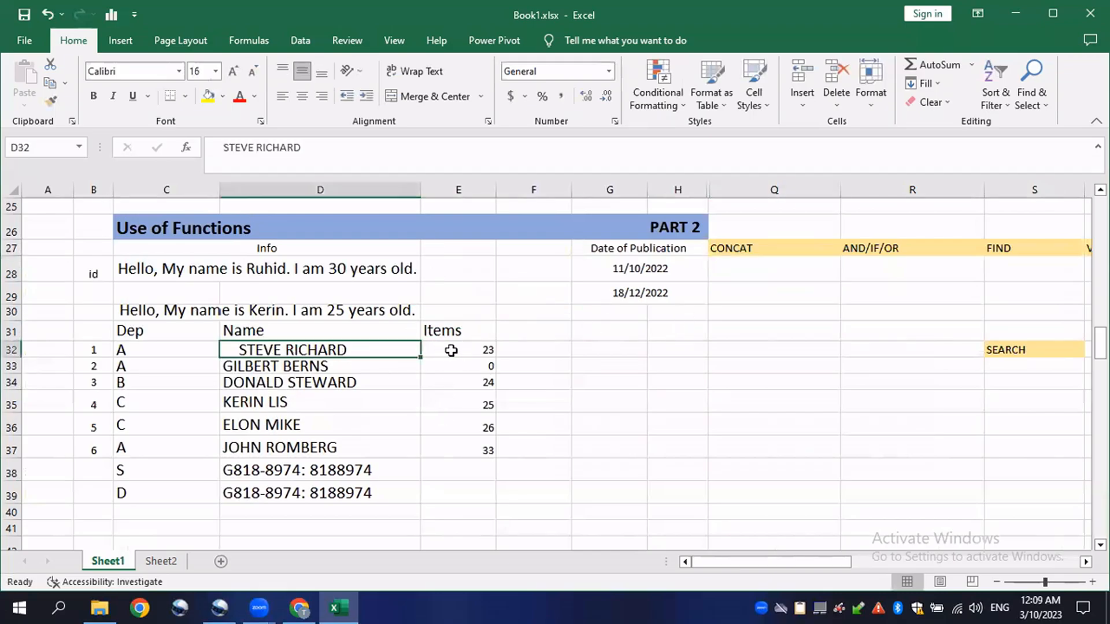
left_click(452, 350)
double_click(737, 268)
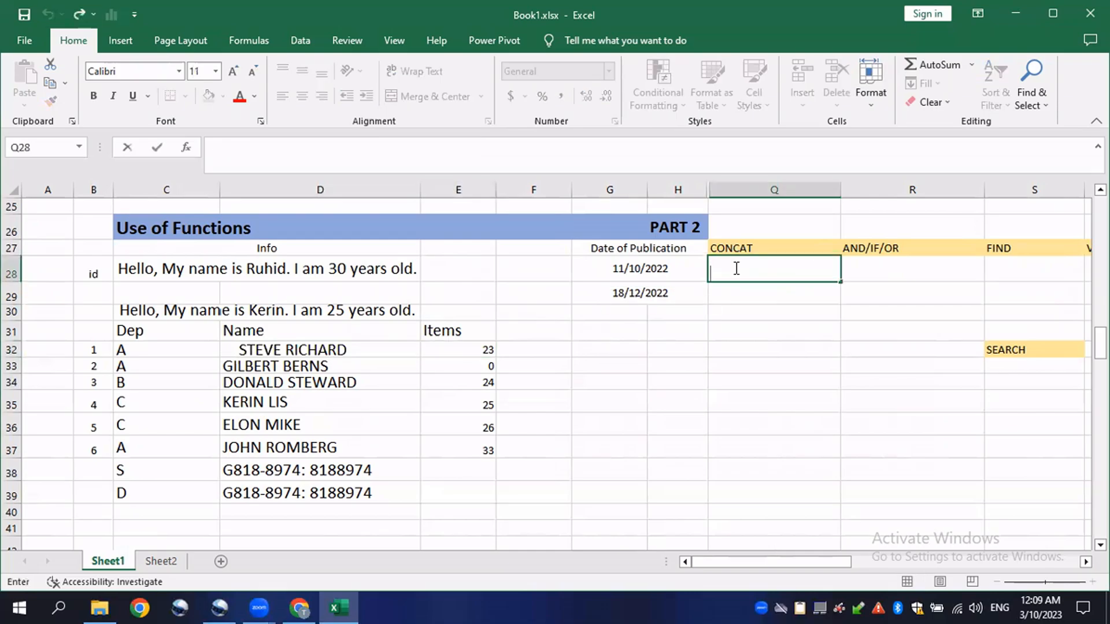
type("=")
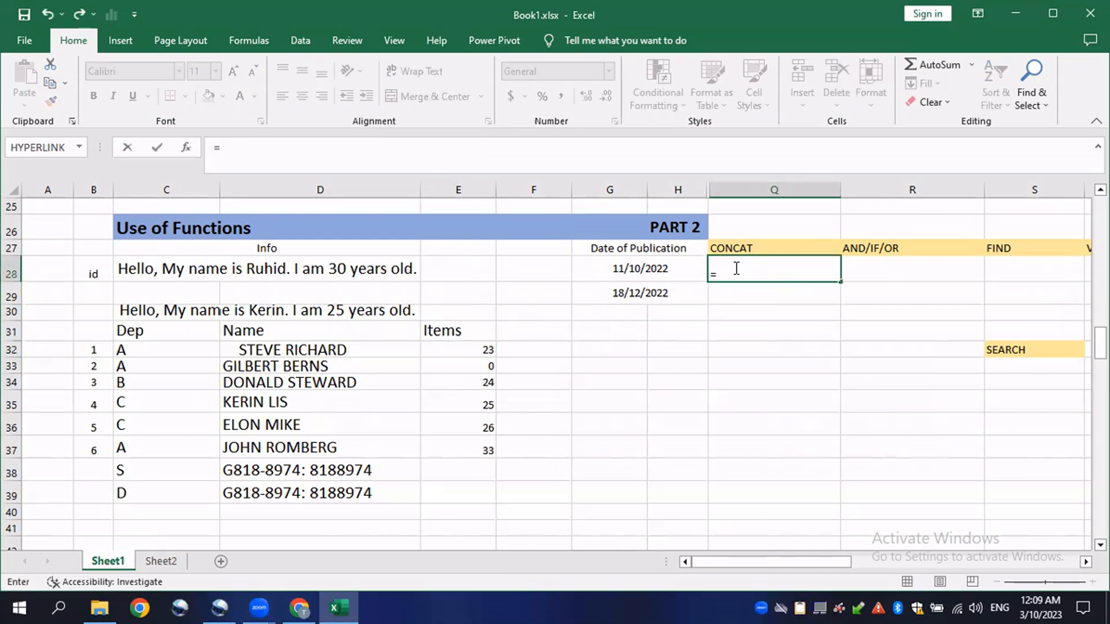
type("CON")
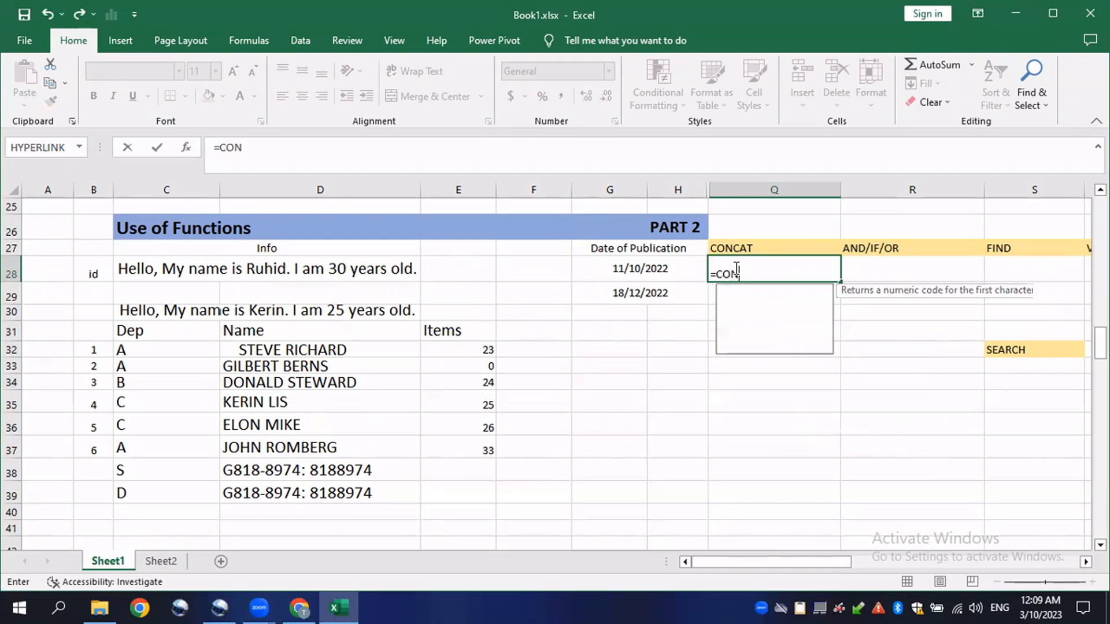
type("CATENA")
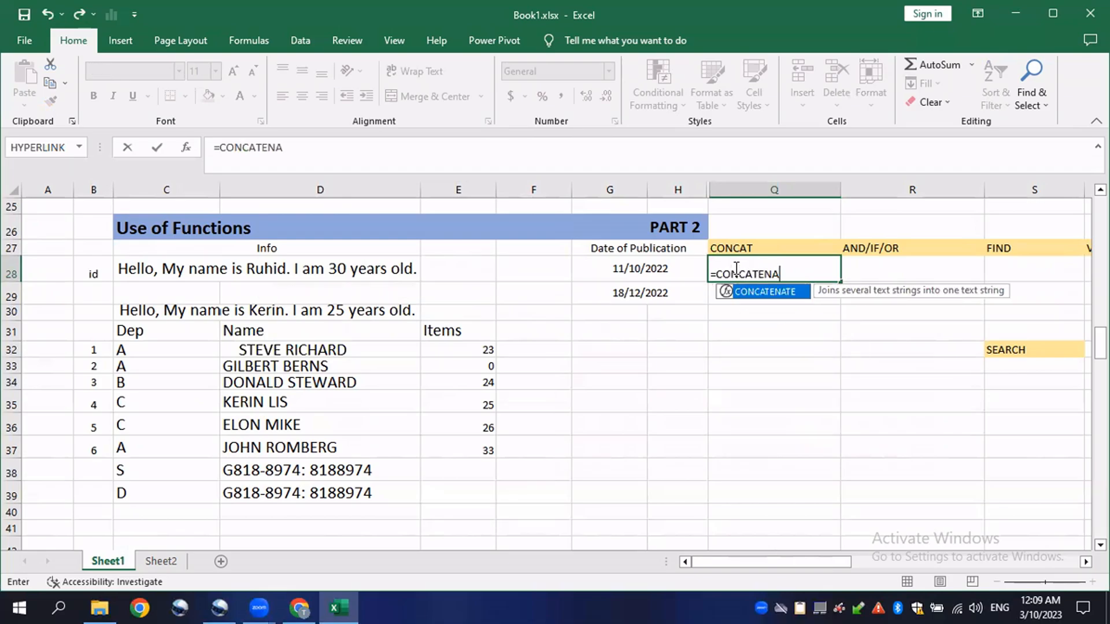
type("TE(")
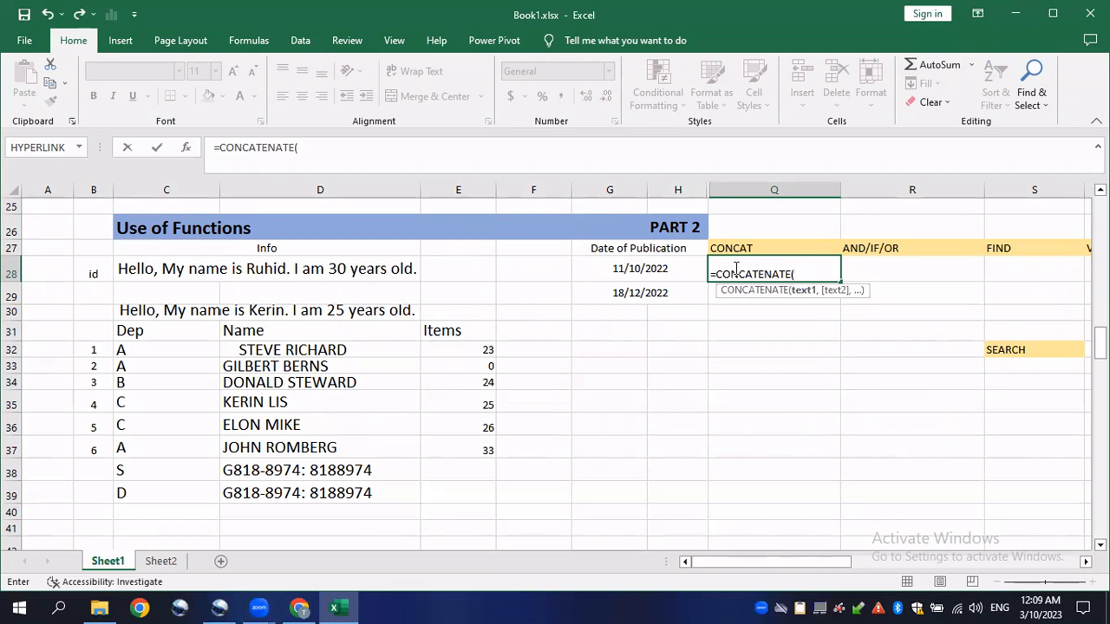
left_click(312, 349)
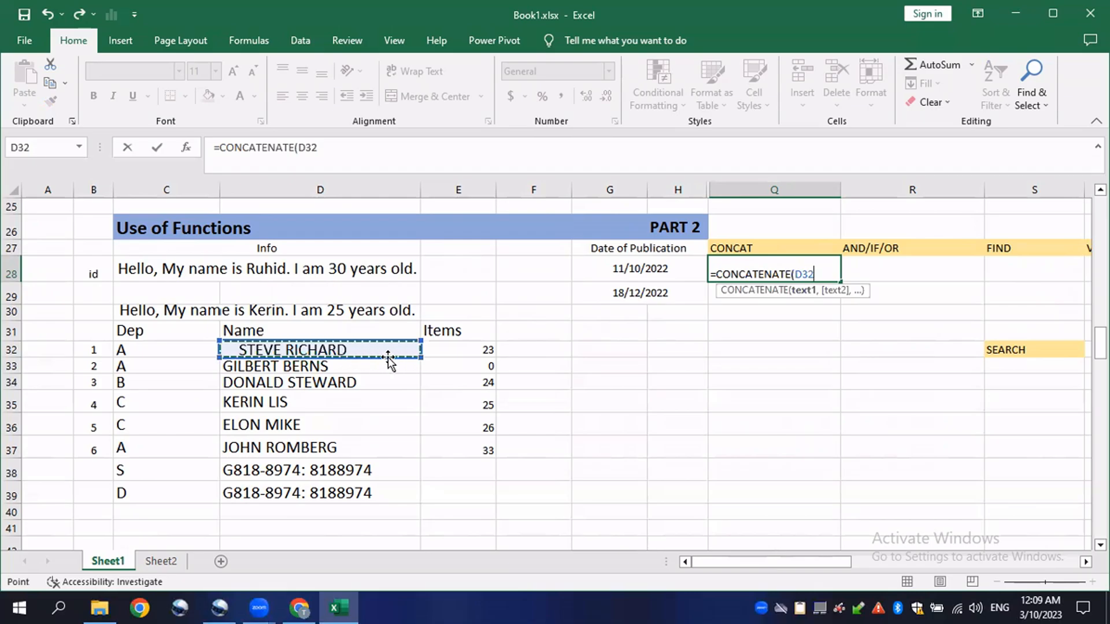
type(",")
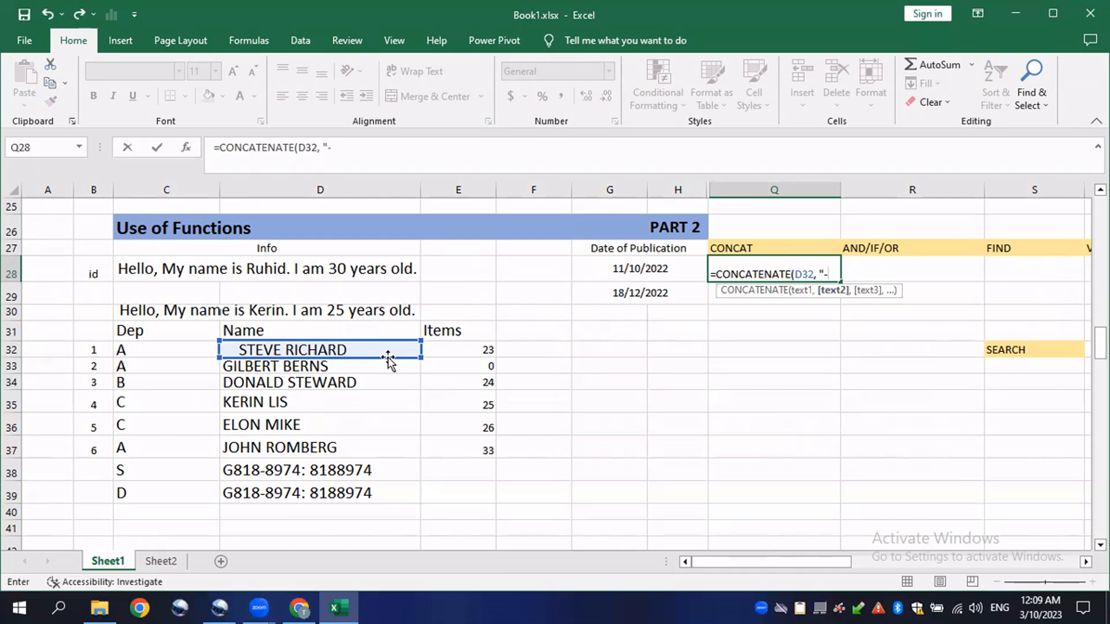
type("\"-\",")
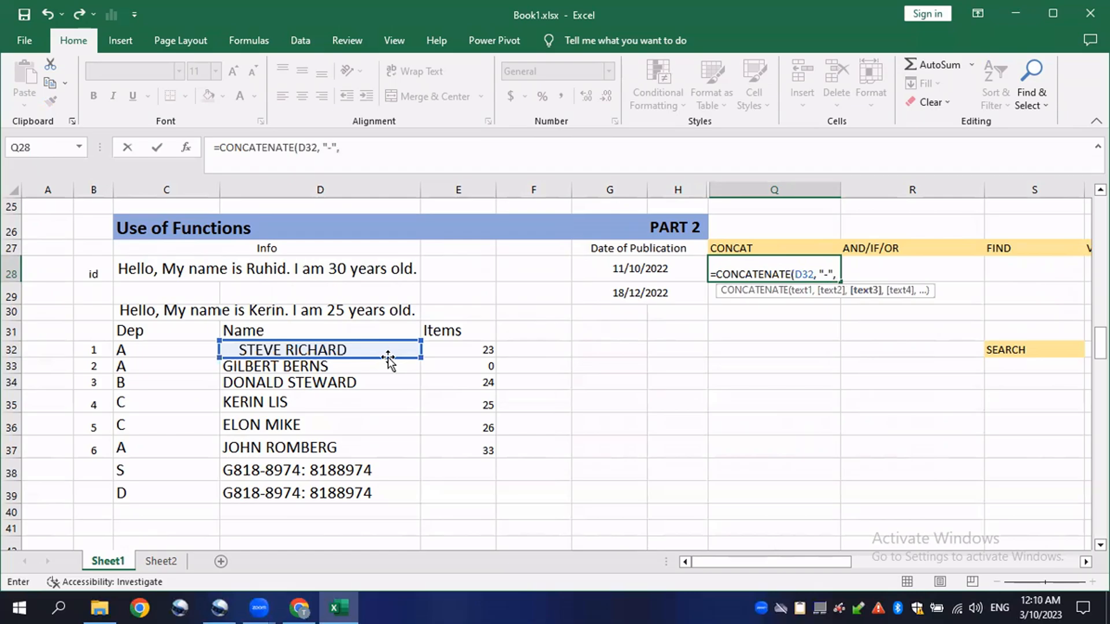
left_click(470, 350)
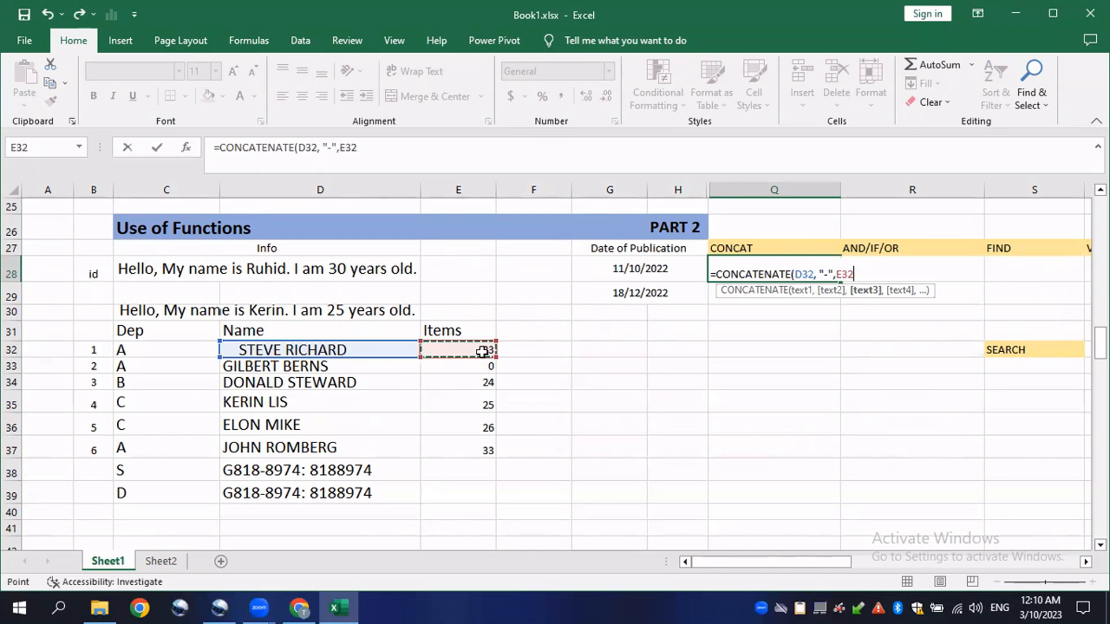
type(")")
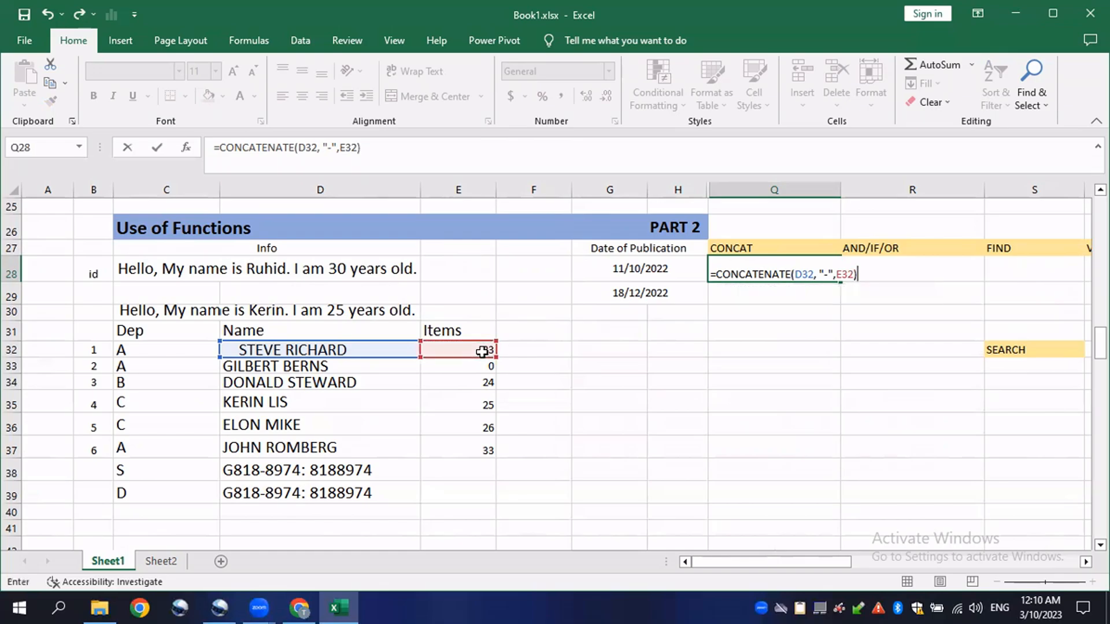
key("Return")
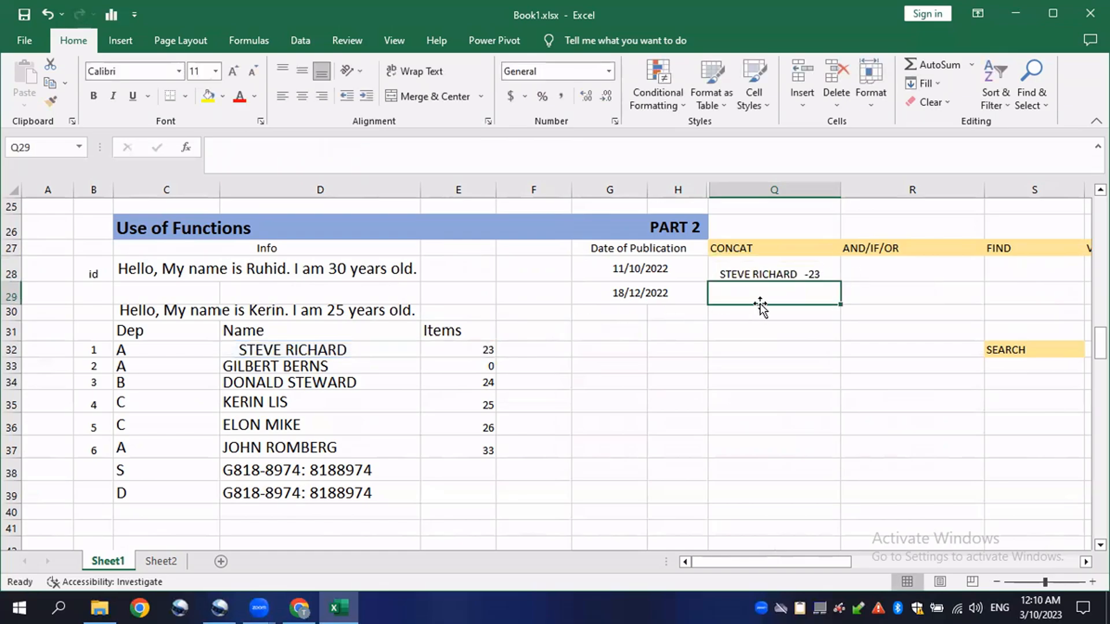
Add a space after the hyphen in the separator of the Q28 CONCATENATE formula, and fill the formula down to Q31
left_click(792, 273)
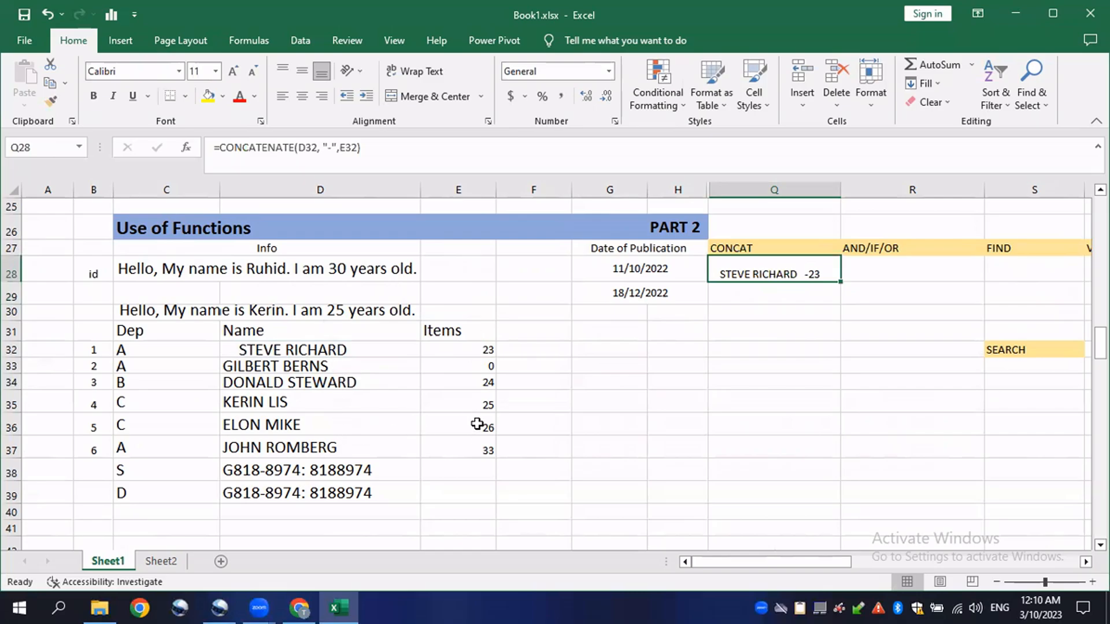
double_click(812, 275)
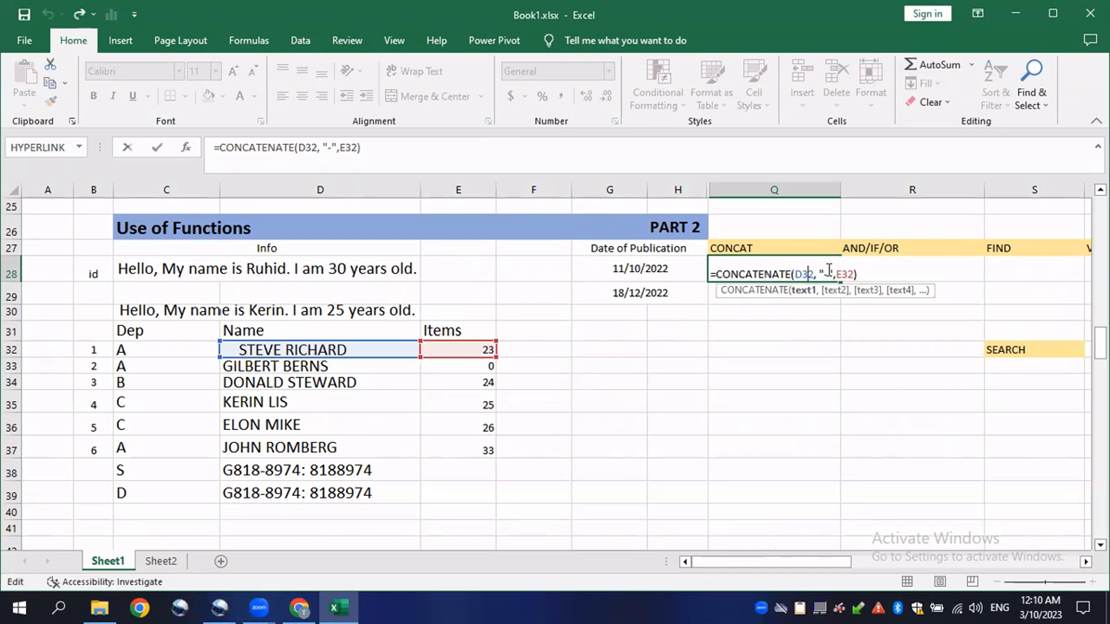
left_click(830, 275)
key("Return")
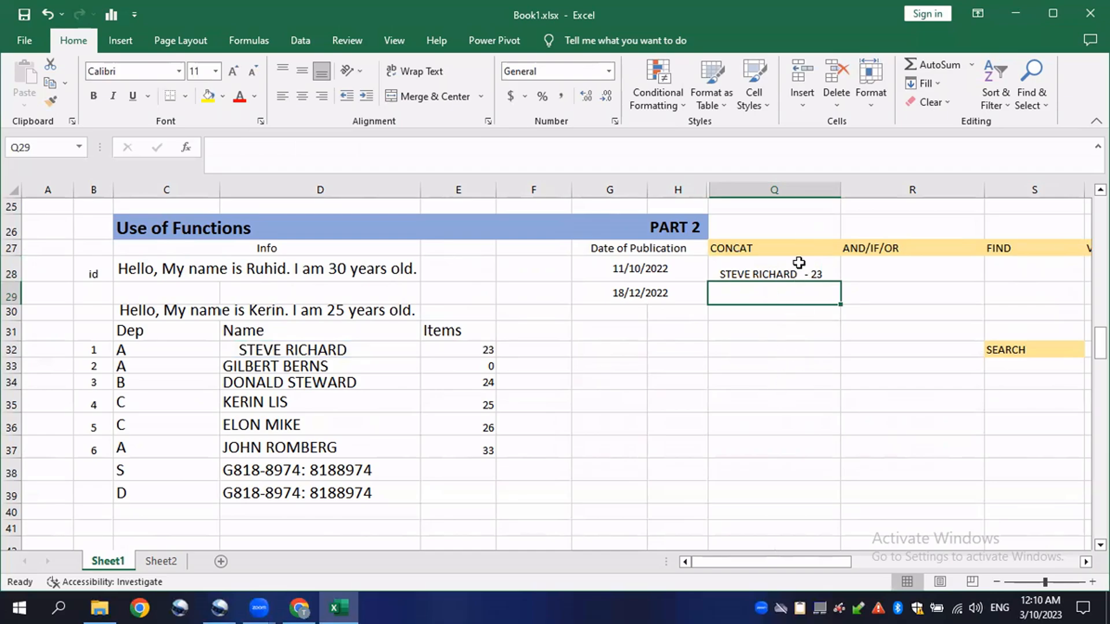
left_click(760, 275)
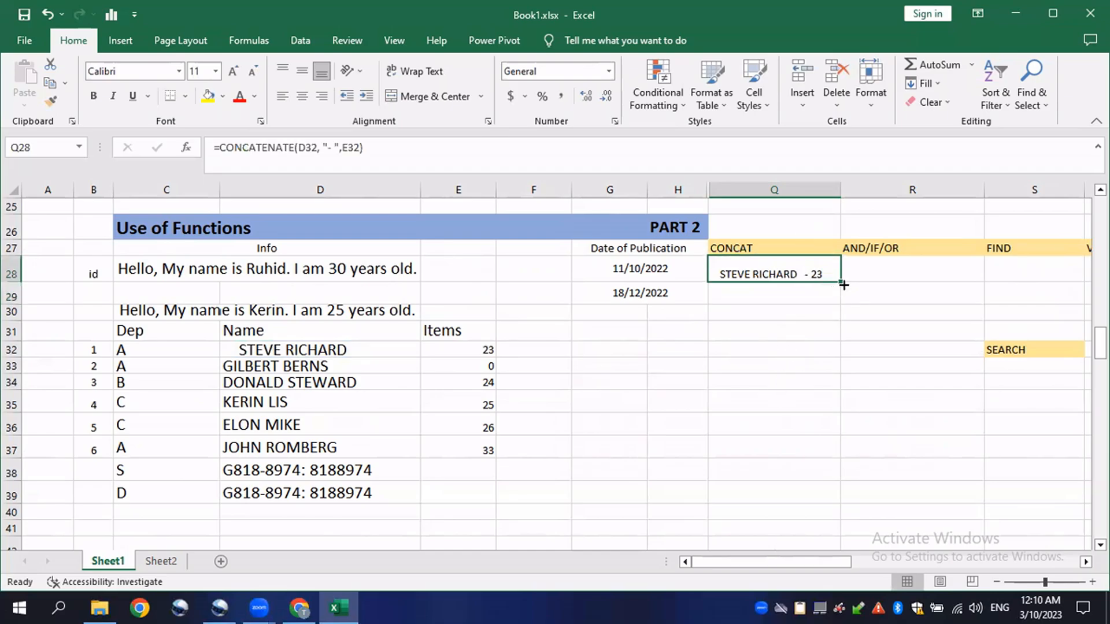
left_click_drag(843, 285, 841, 341)
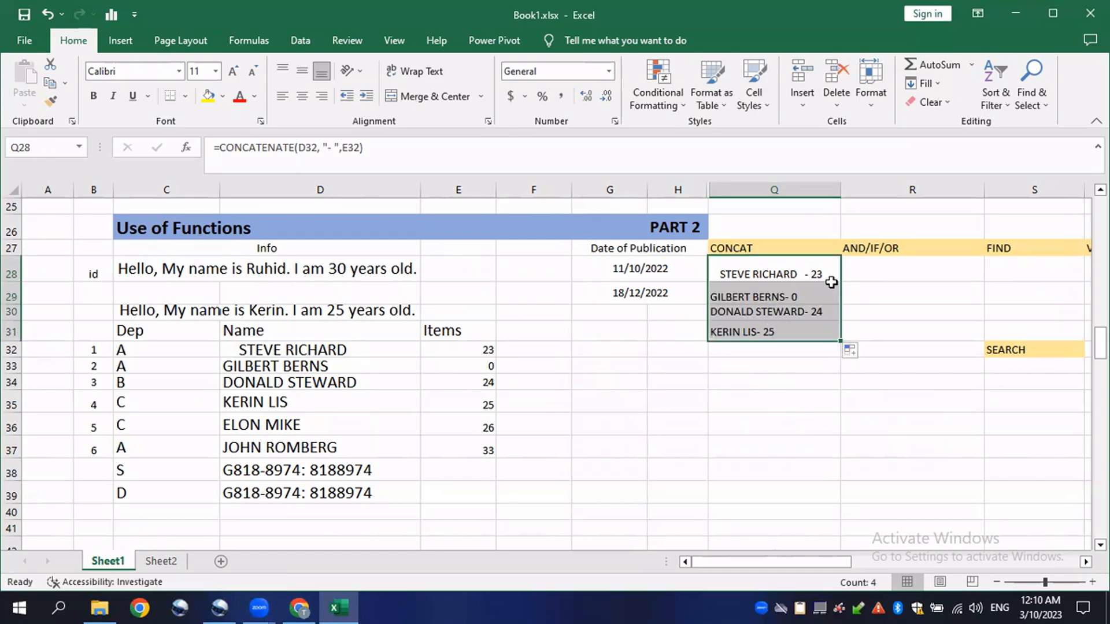
Review the IF formula in R3 of the Part 1 section as a reference for the AND/IF/OR example
left_click_drag(814, 560, 856, 563)
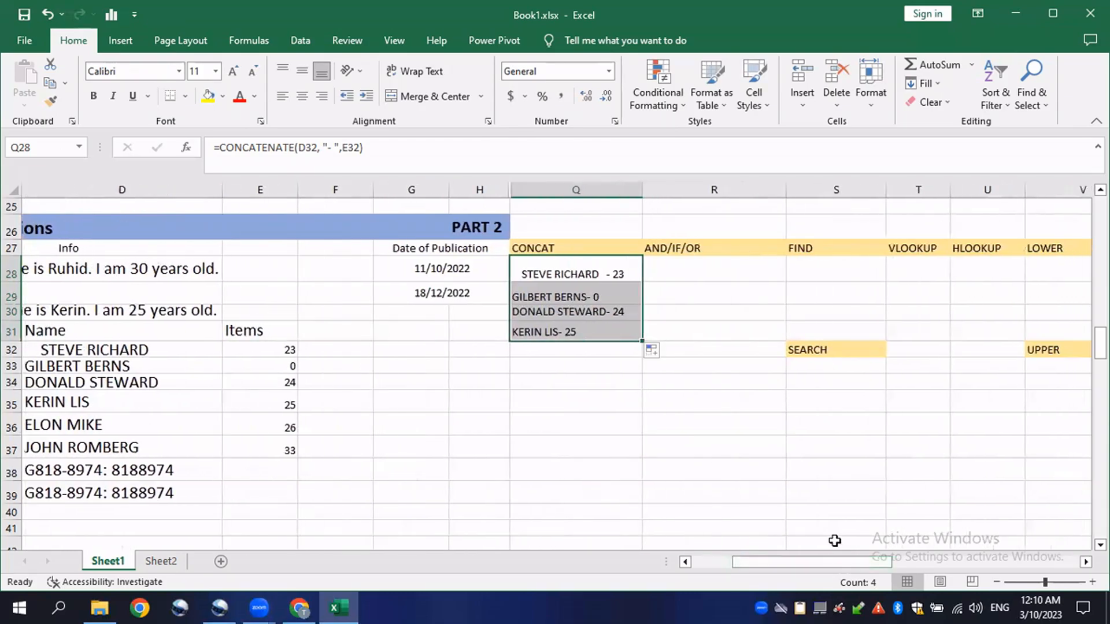
left_click(697, 268)
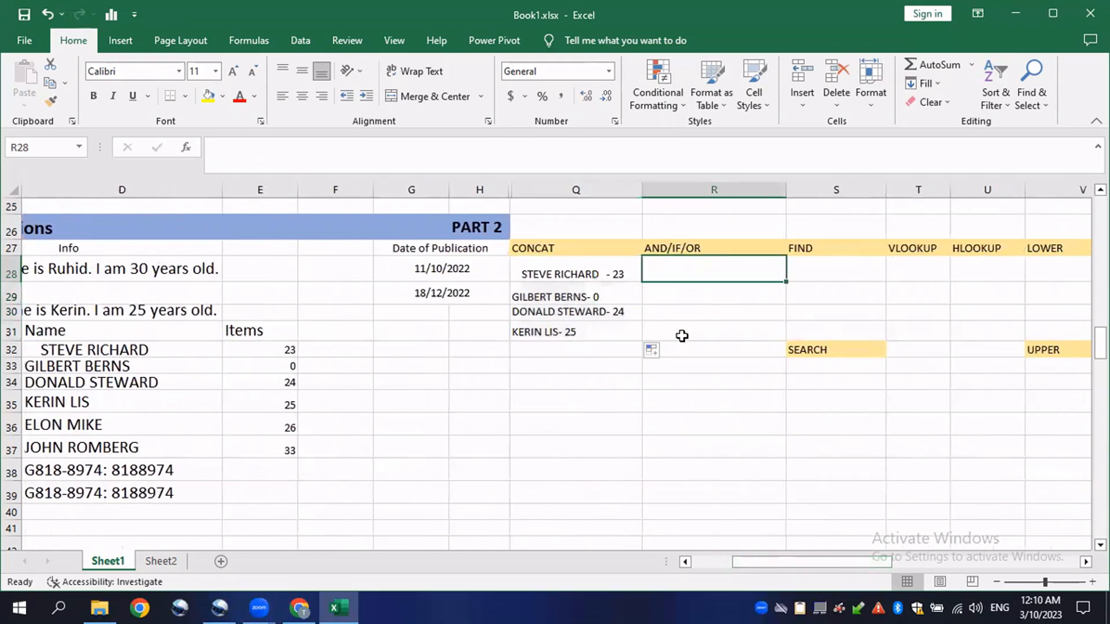
scroll(682, 335, "up", 8)
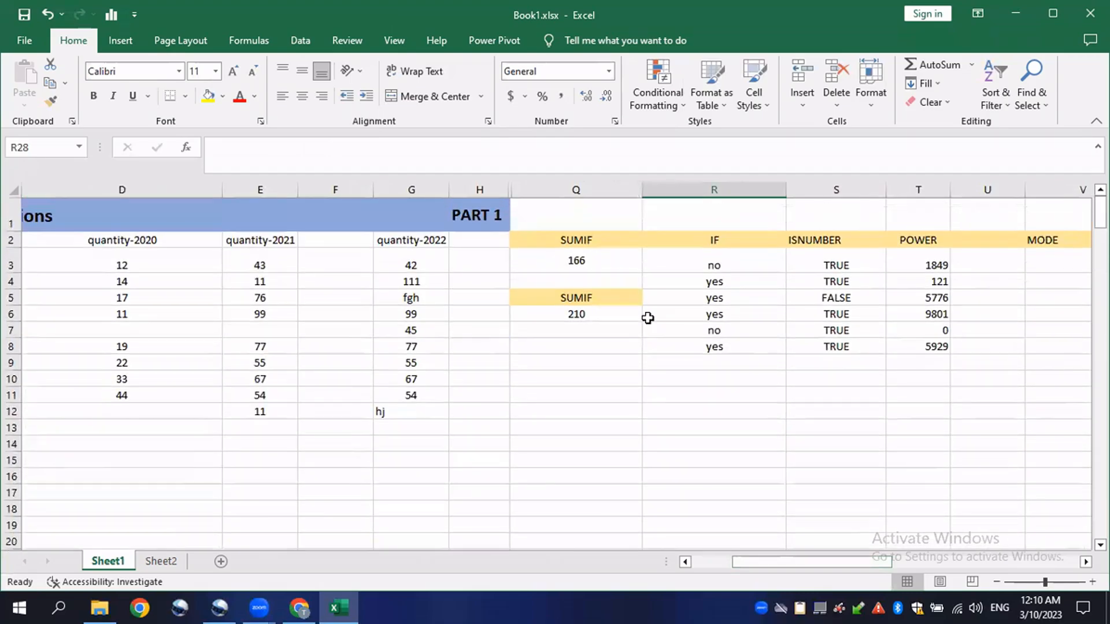
double_click(751, 243)
double_click(749, 267)
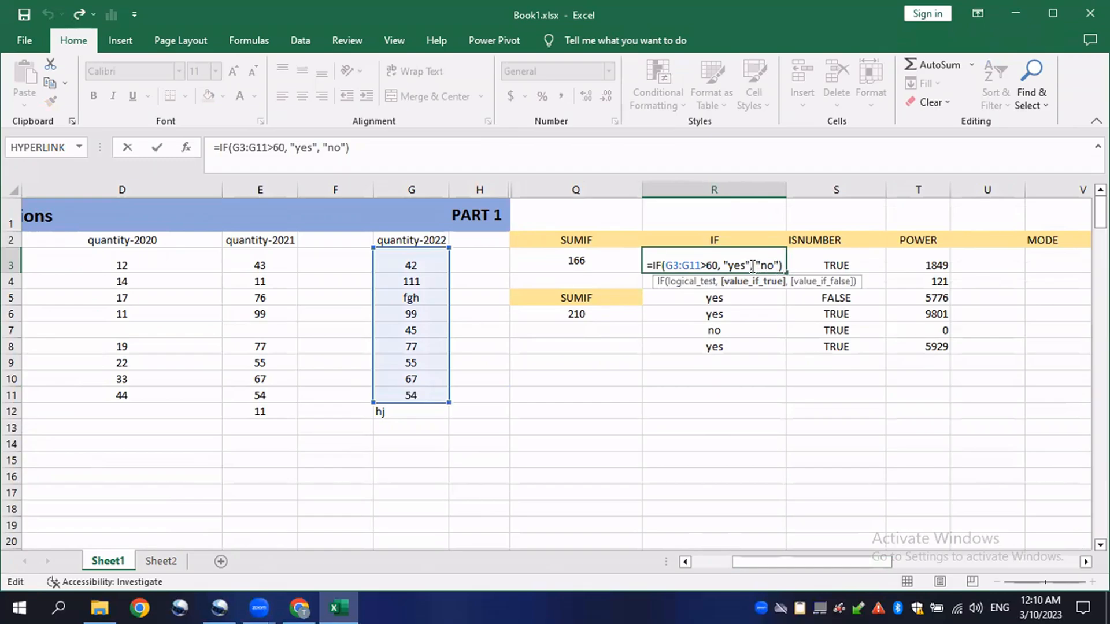
key("Escape")
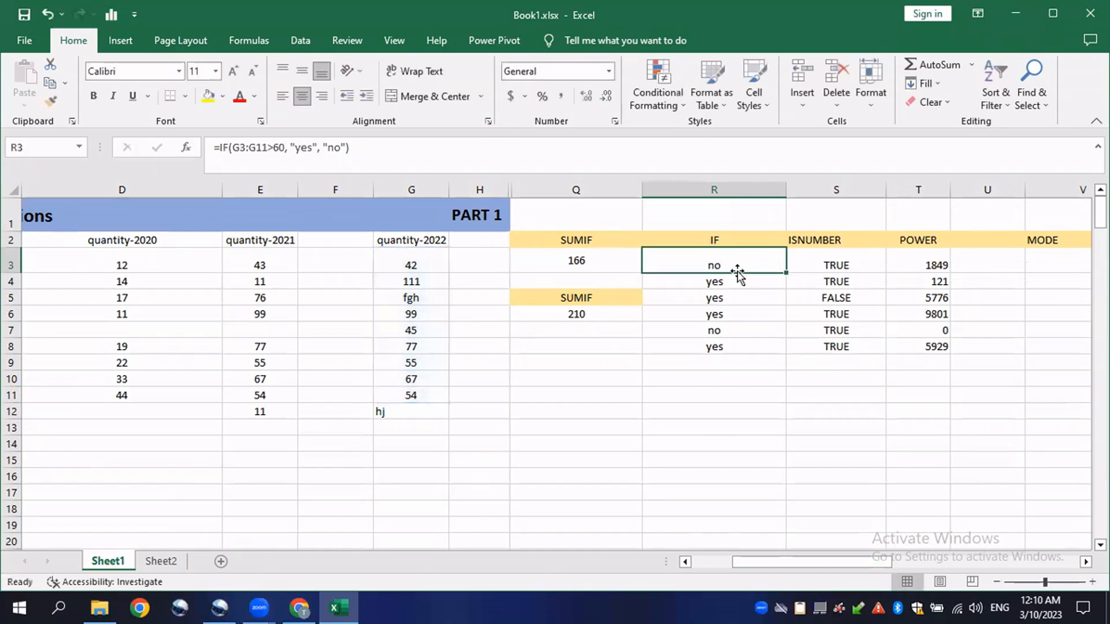
Check the logical test and the yes/no results of the IF formula in R3
double_click(715, 264)
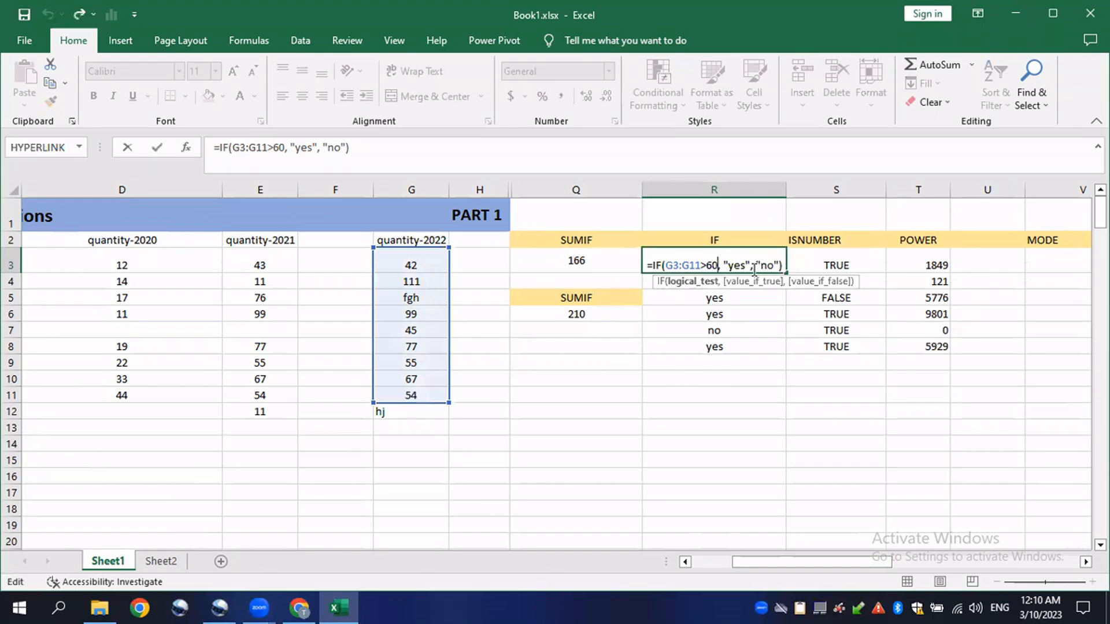
key("Escape")
scroll(636, 346, "down", 3)
scroll(636, 346, "down", 3)
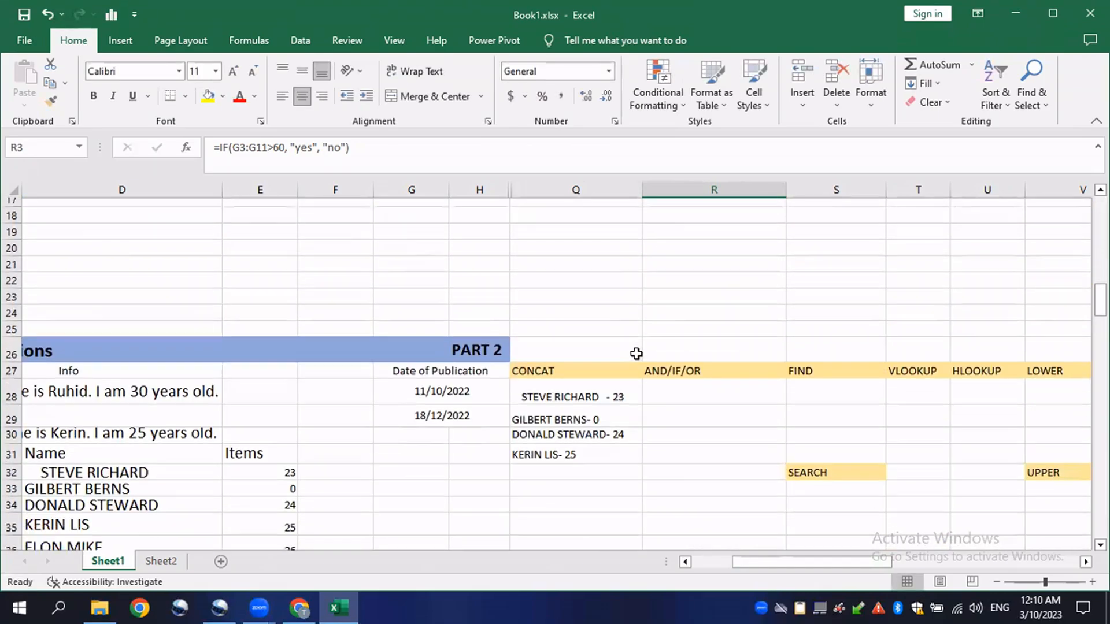
Begin a formula in R28 under the AND/IF/OR heading with an AND function nested as the logical test of IF
left_click(680, 364)
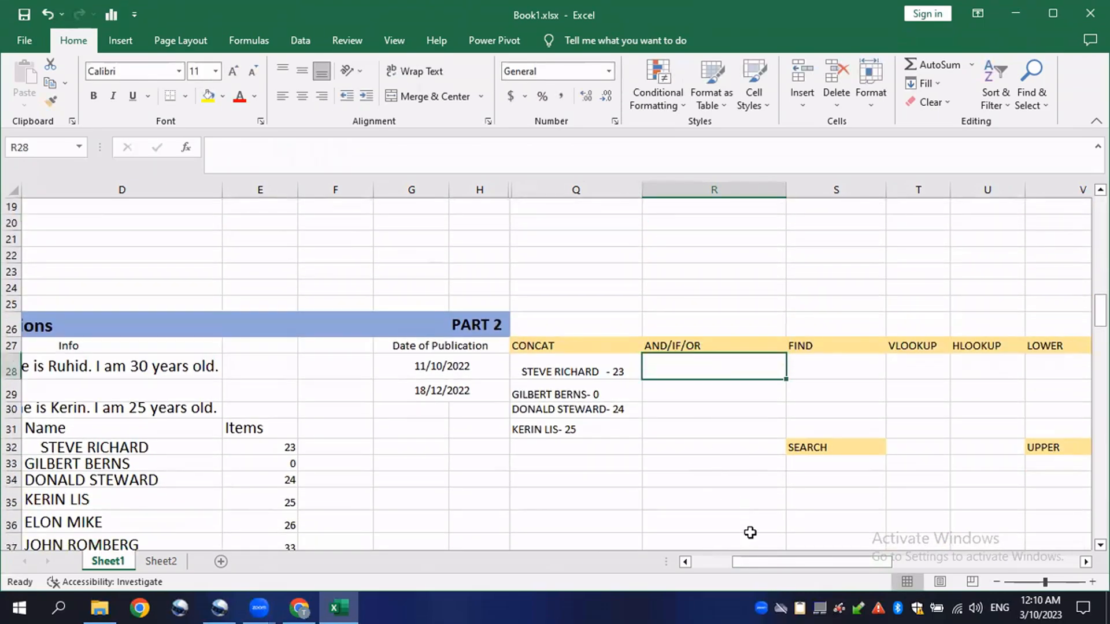
left_click_drag(764, 562, 753, 569)
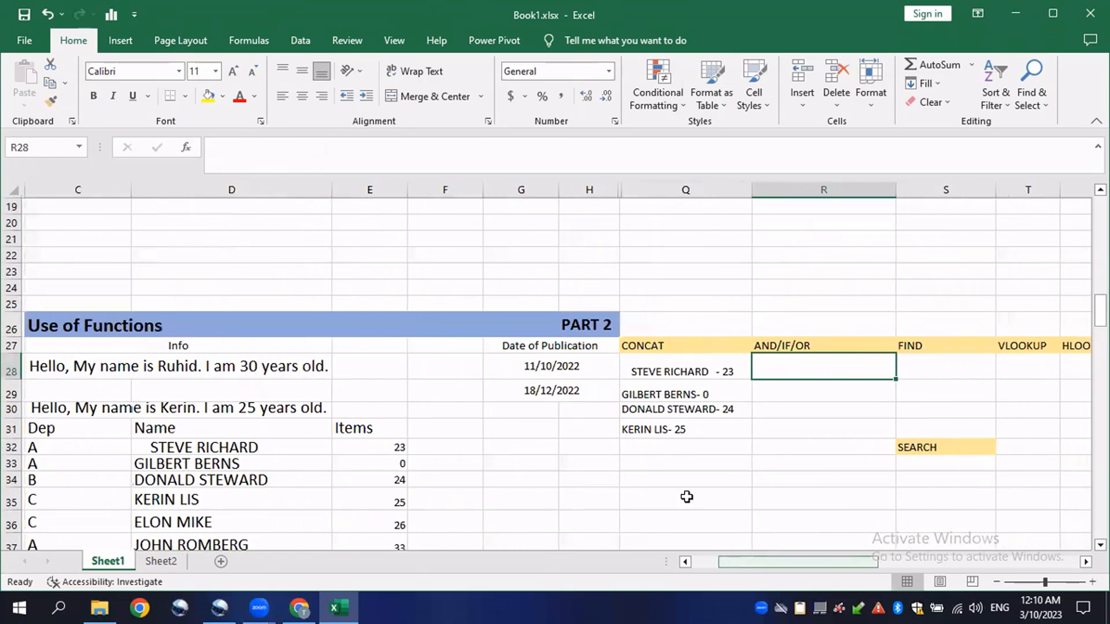
scroll(570, 418, "down", 2)
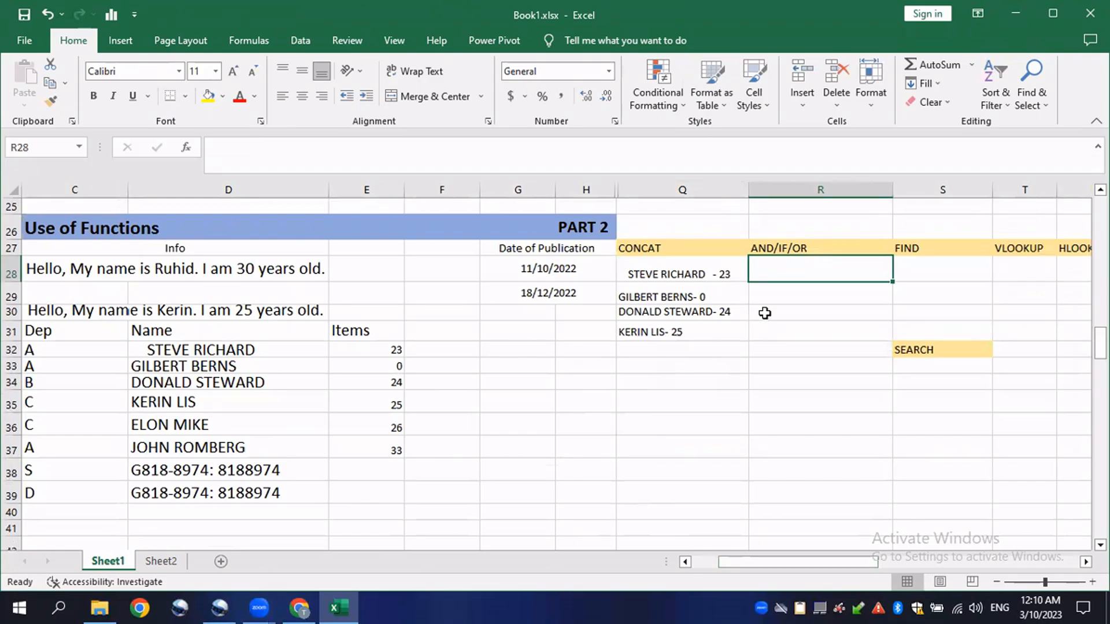
double_click(780, 272)
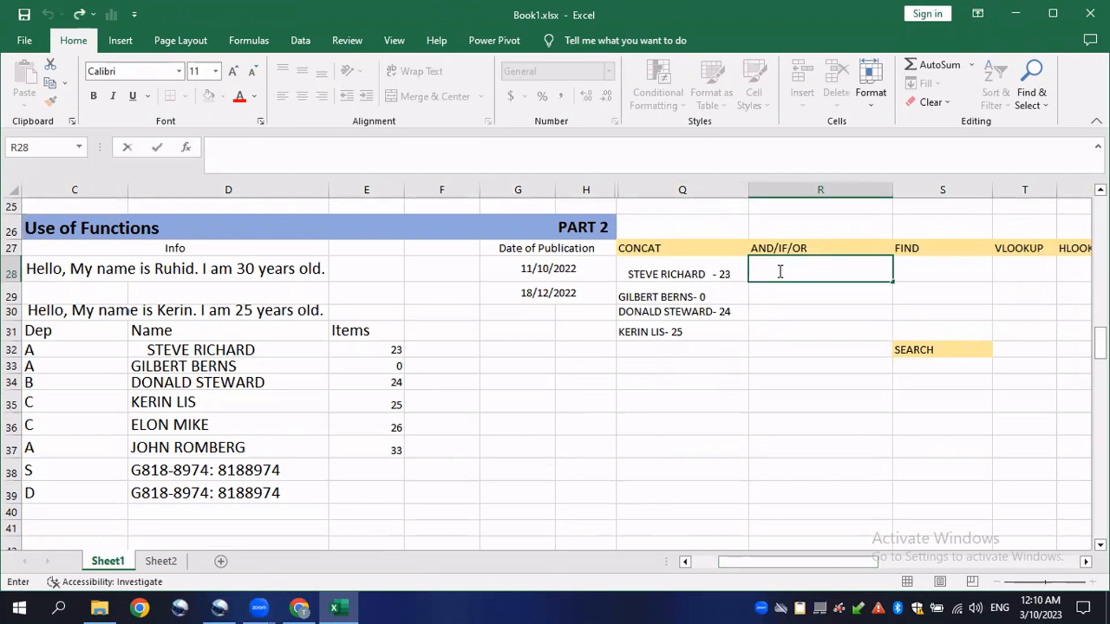
type("=IF")
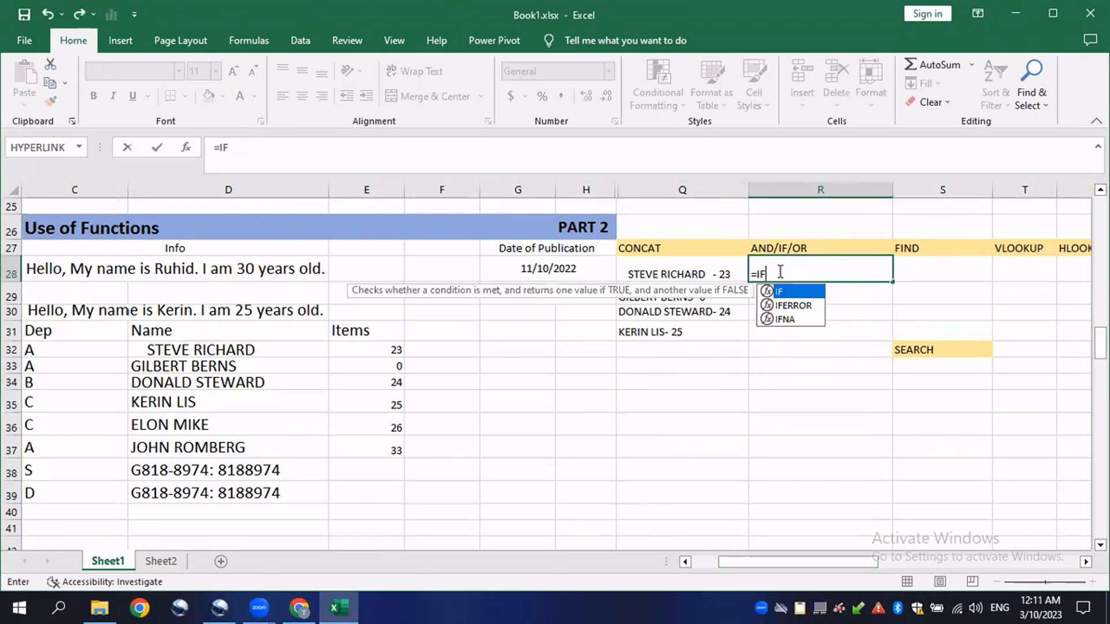
type("(")
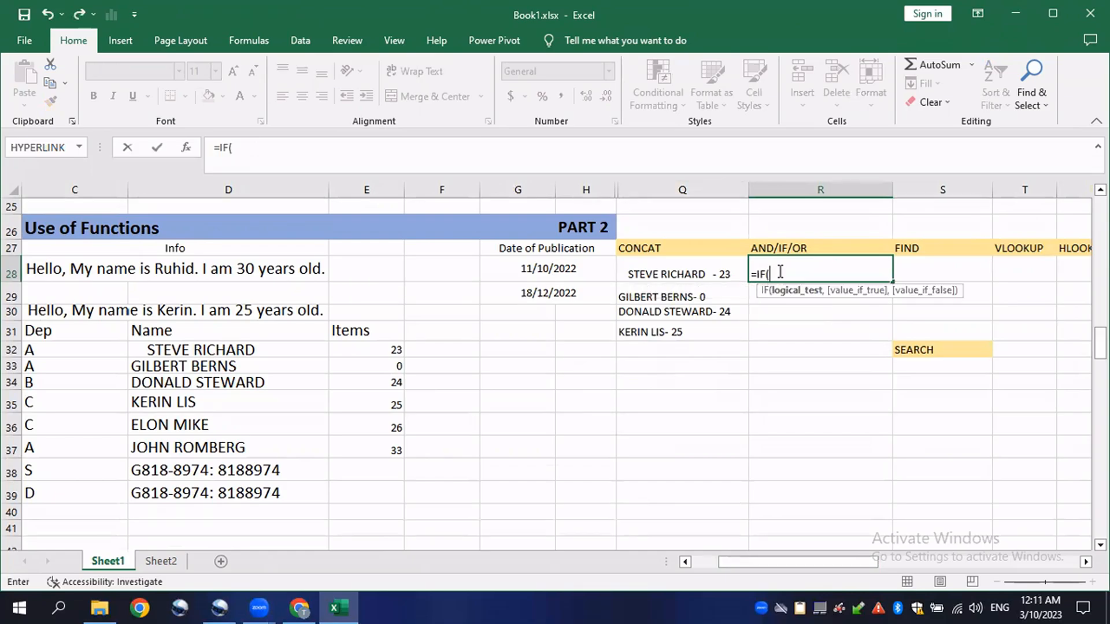
type("AN")
key("BackSpace")
type("A")
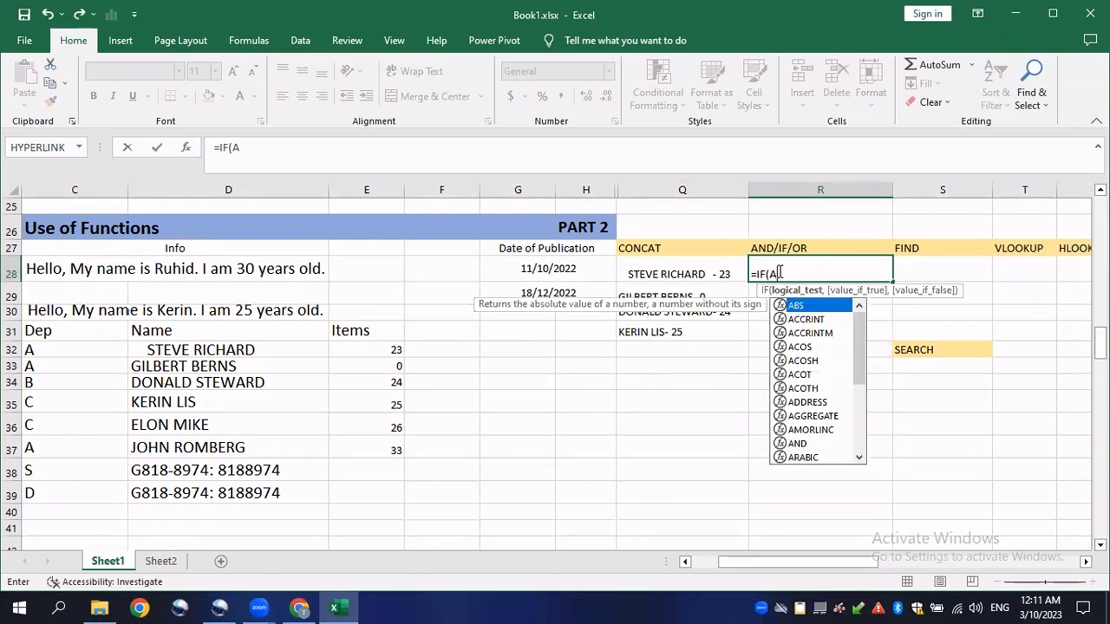
type("ND(")
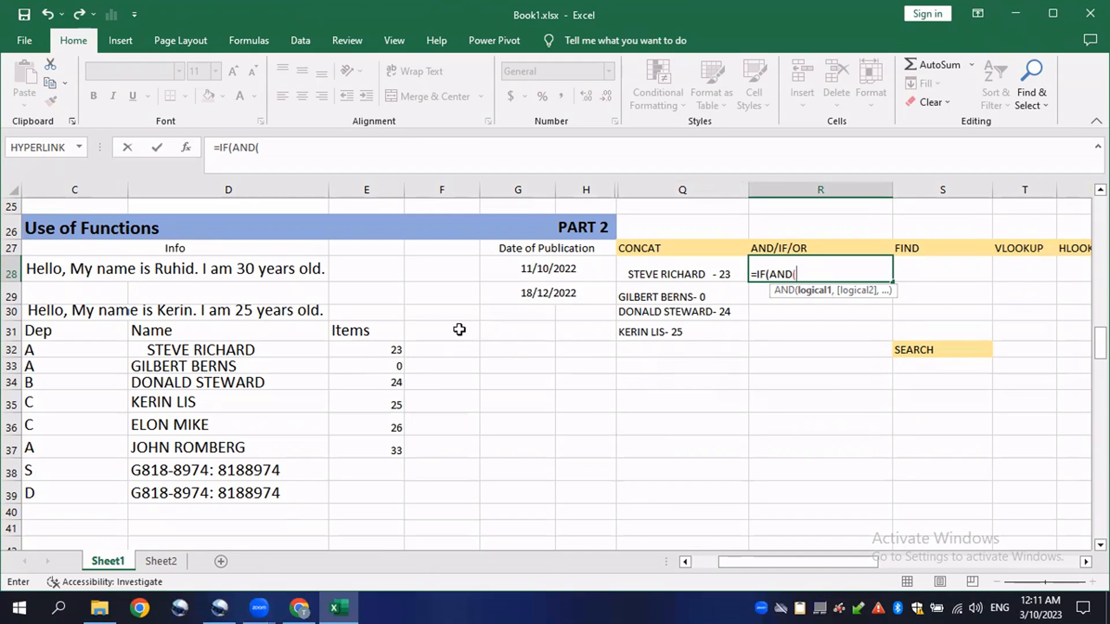
Give the AND function in R28 the conditions E32>20 and C32="A", and close its parenthesis
left_click(384, 348)
type(">")
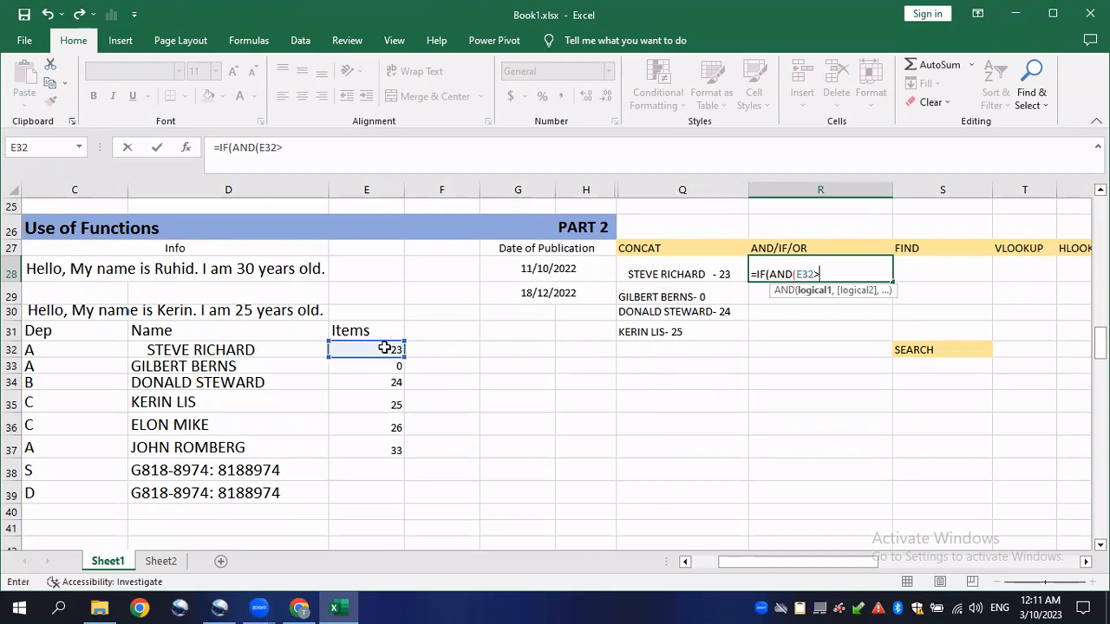
type("20,")
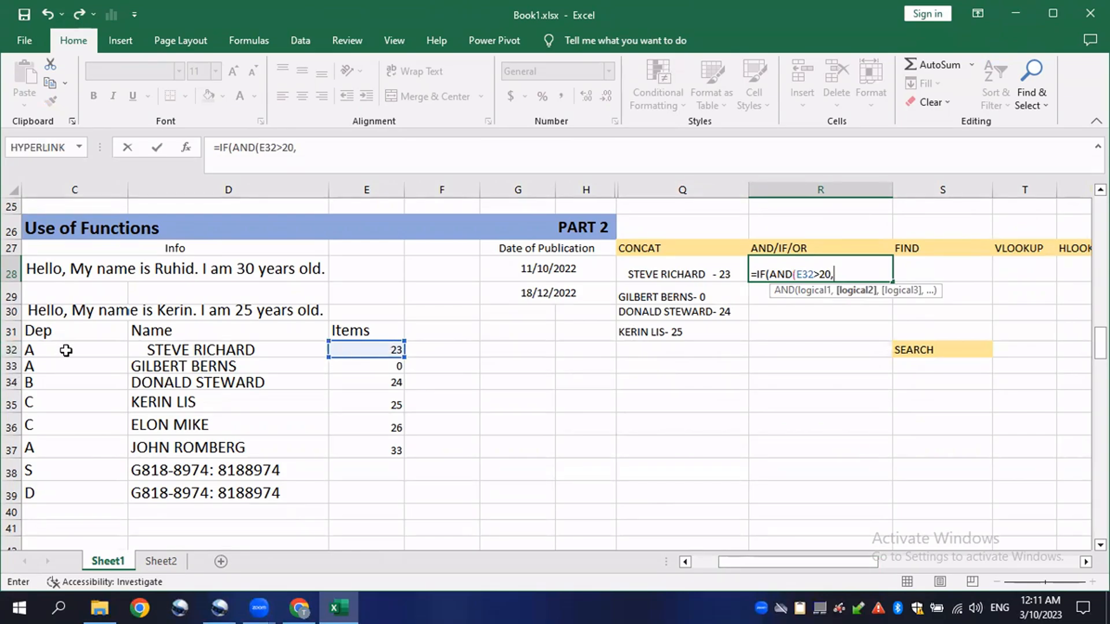
left_click(67, 350)
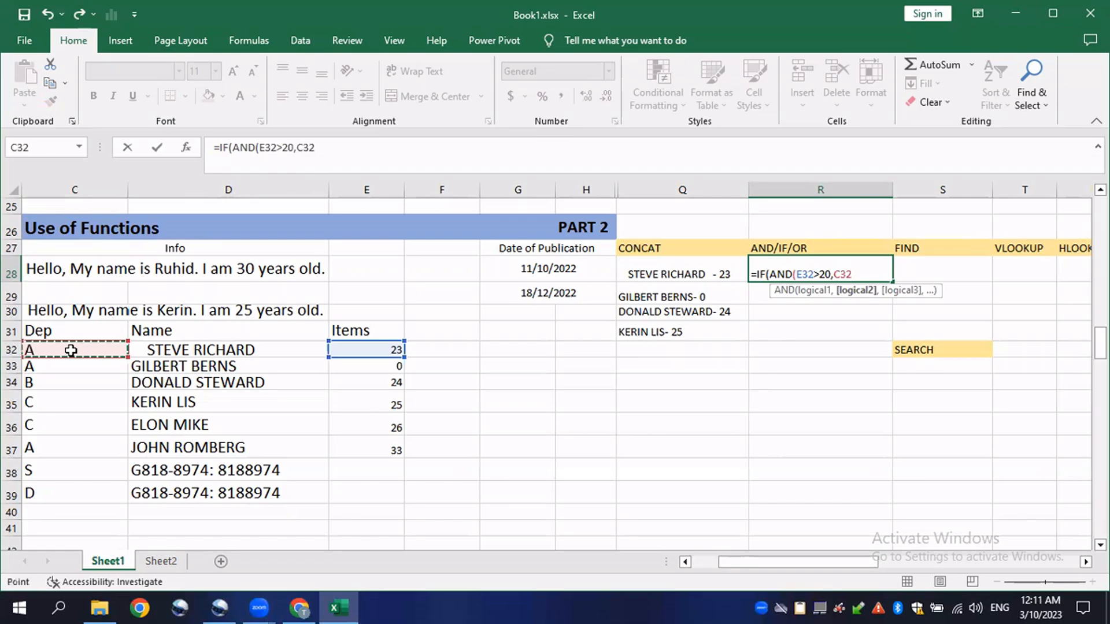
type("=\"A")
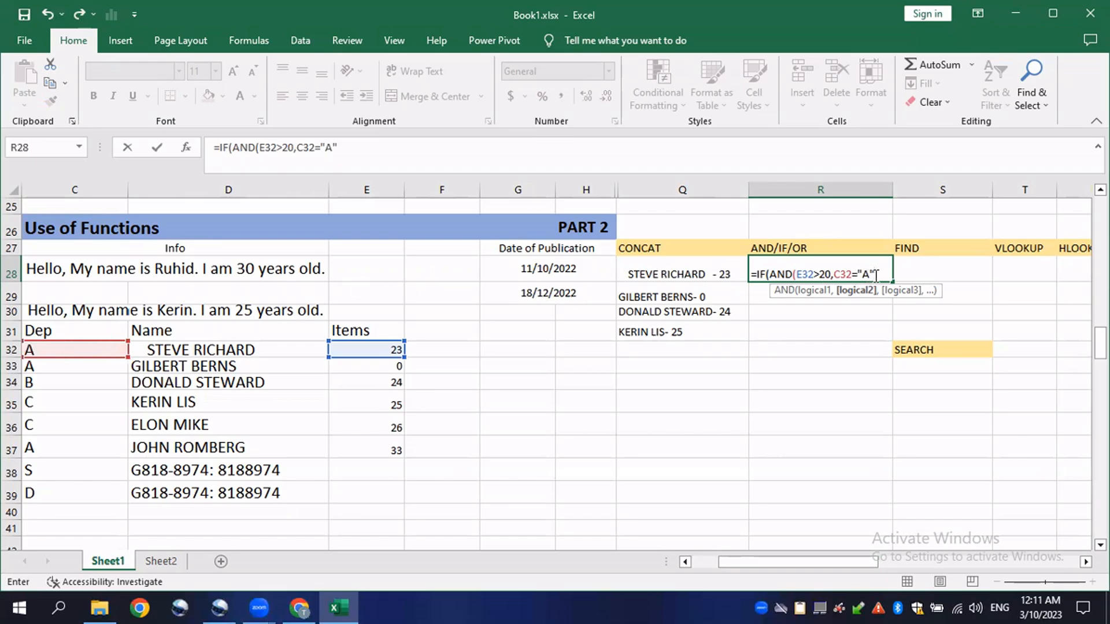
left_click_drag(876, 276, 796, 274)
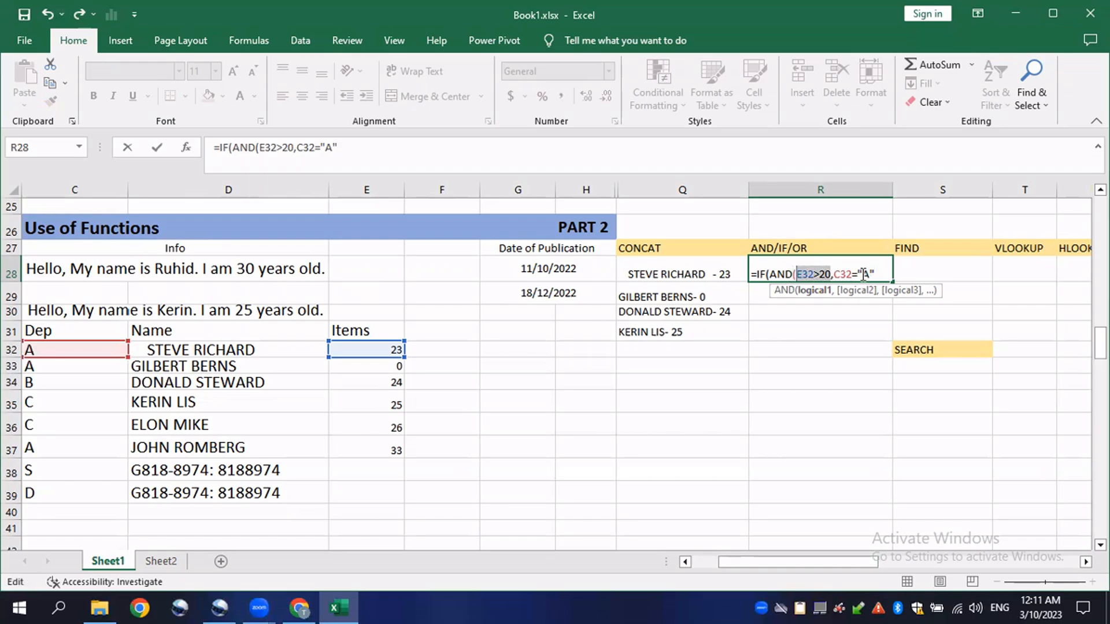
left_click_drag(876, 274, 834, 274)
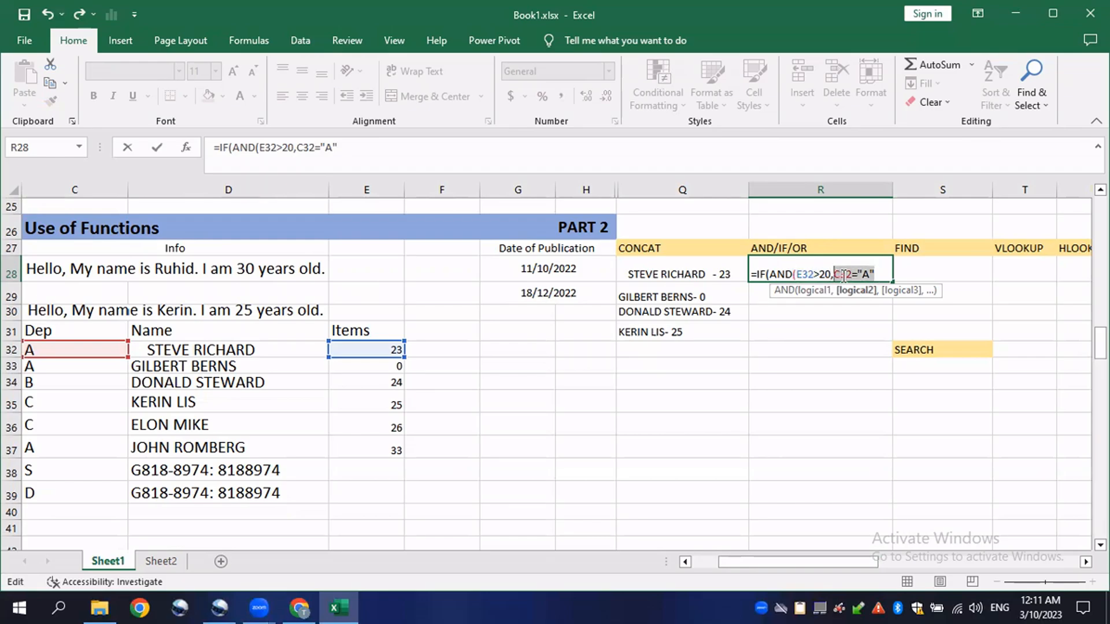
left_click(883, 274)
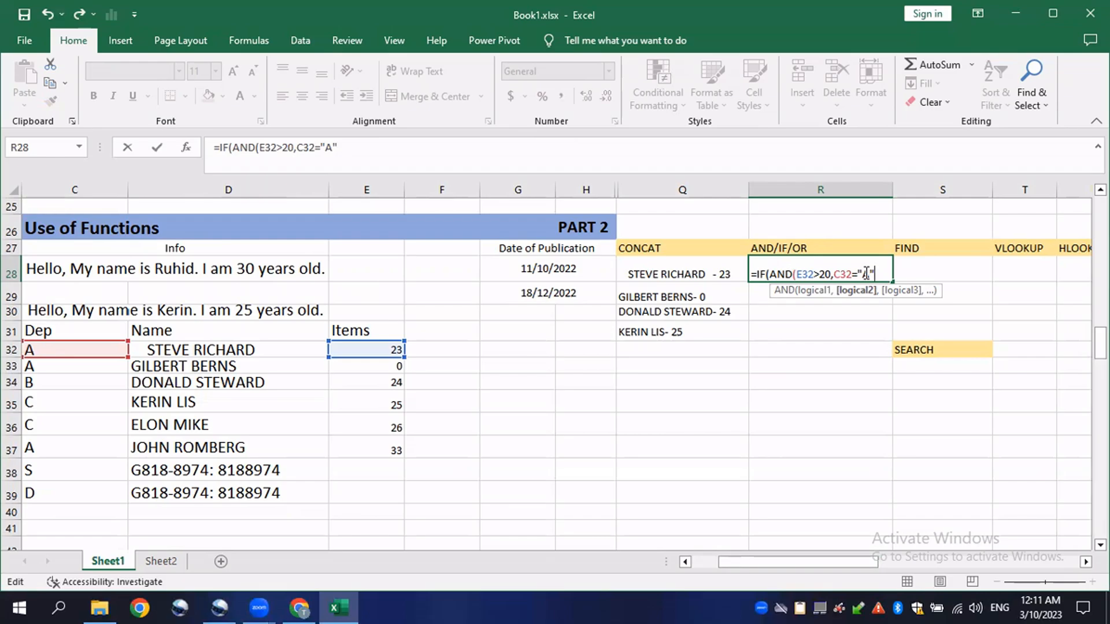
key("Right")
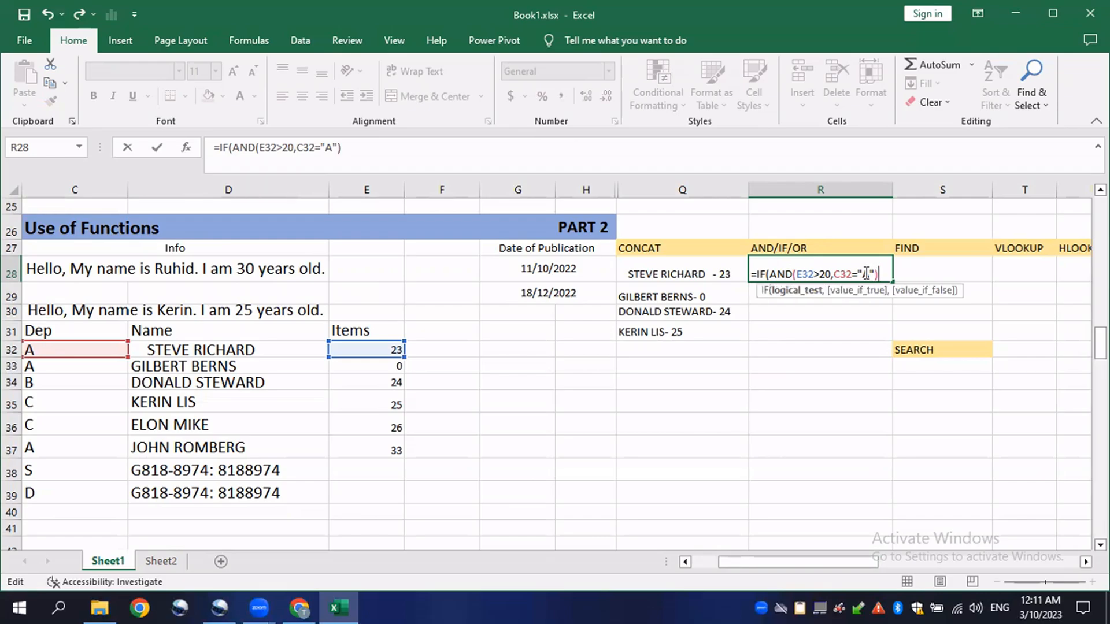
Complete the R28 IF formula with "Accepted" if true and "Denied" if false, and fill it down to R35
type(",")
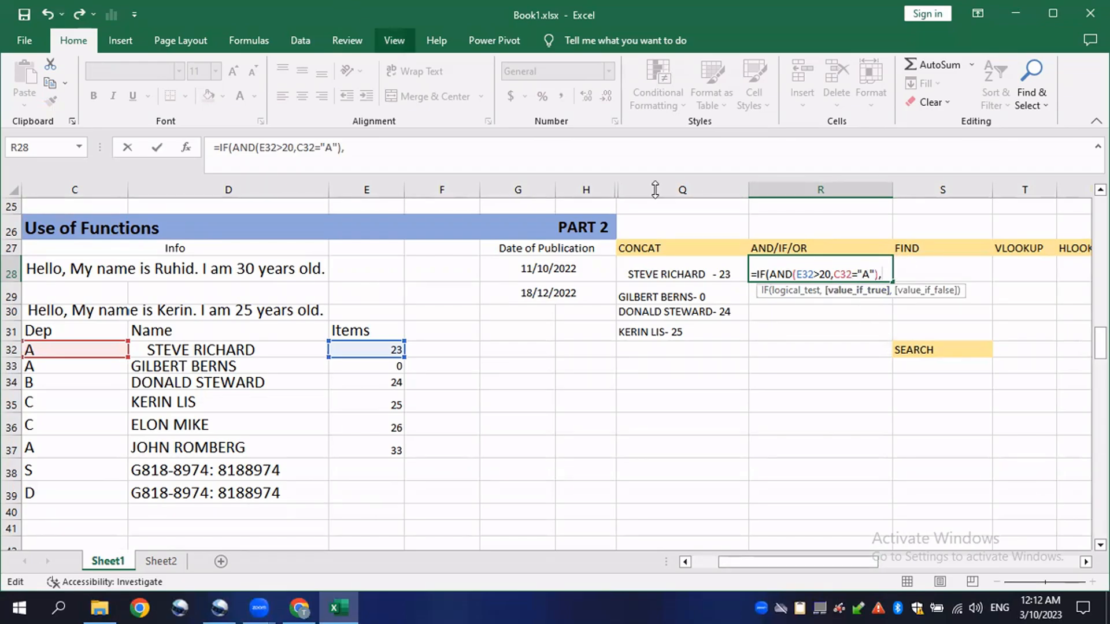
type("\"")
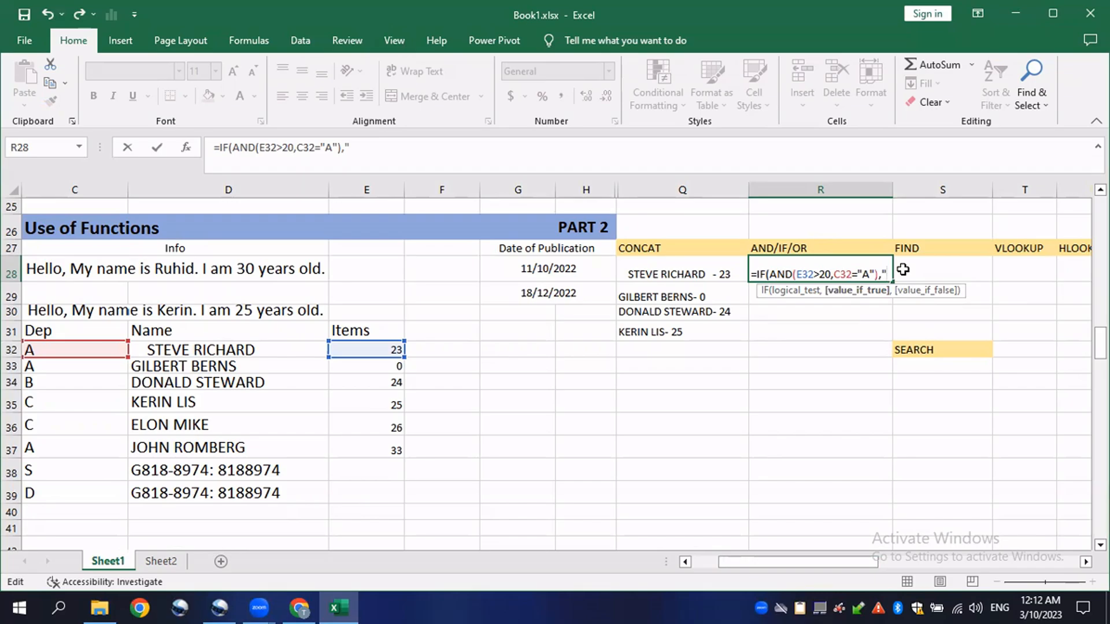
type("aa")
key("BackSpace")
key("BackSpace")
type("A")
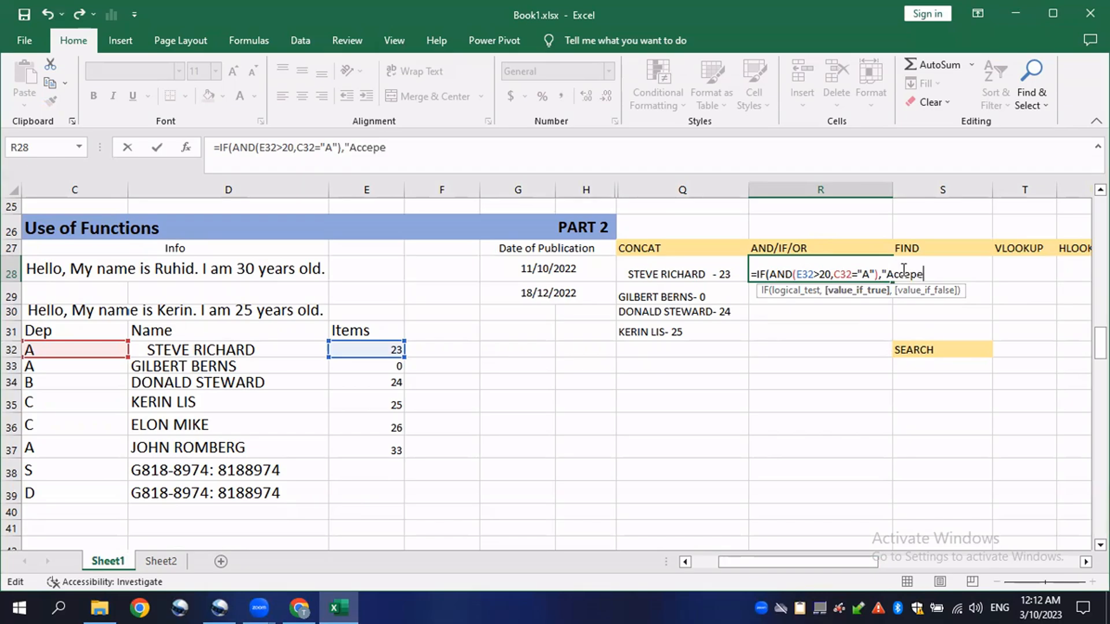
type("ccepte")
key("BackSpace")
type("ted\",")
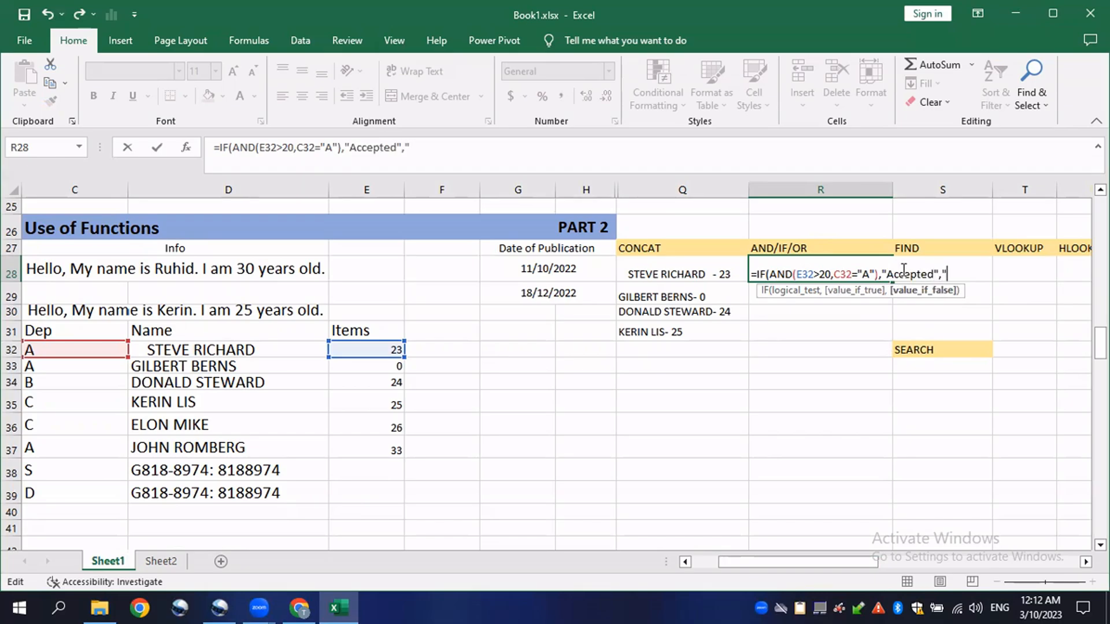
type("\"Denied\"")
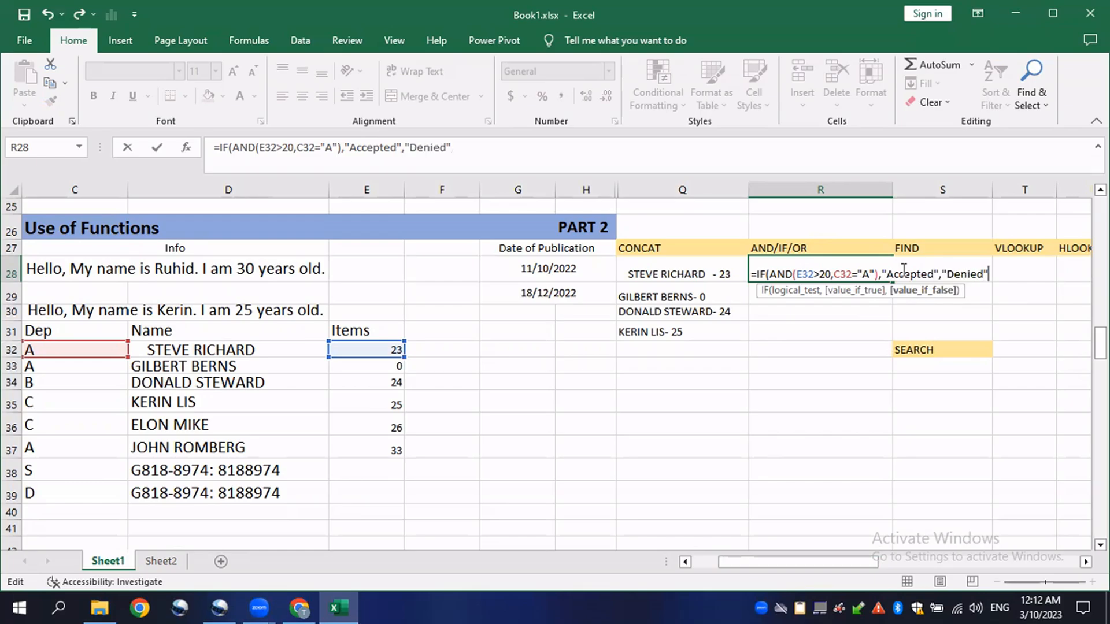
type(")")
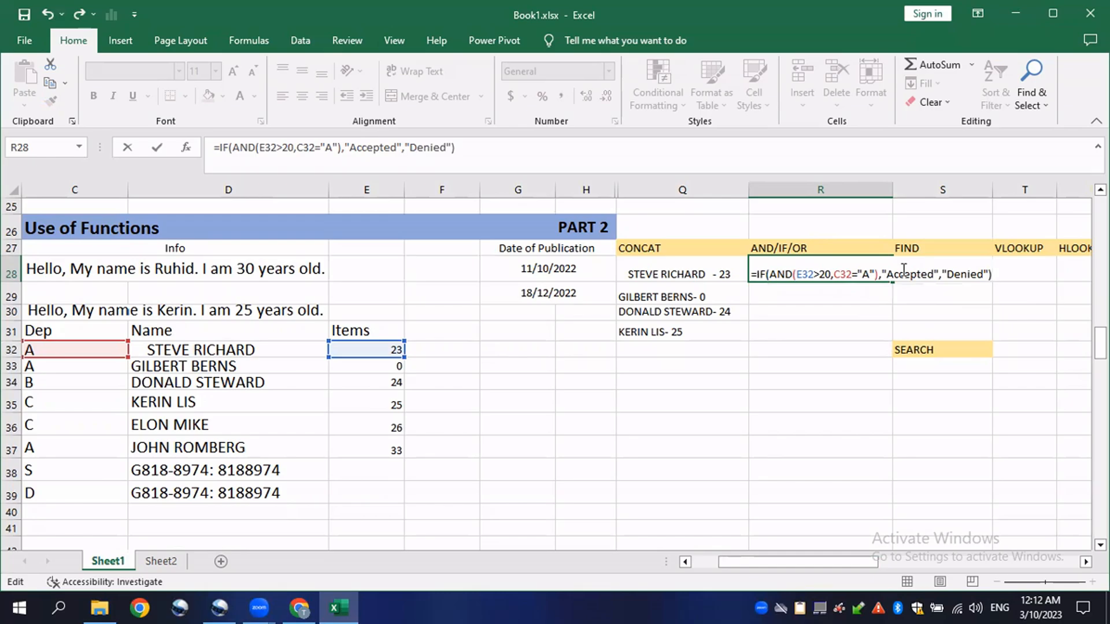
key("Return")
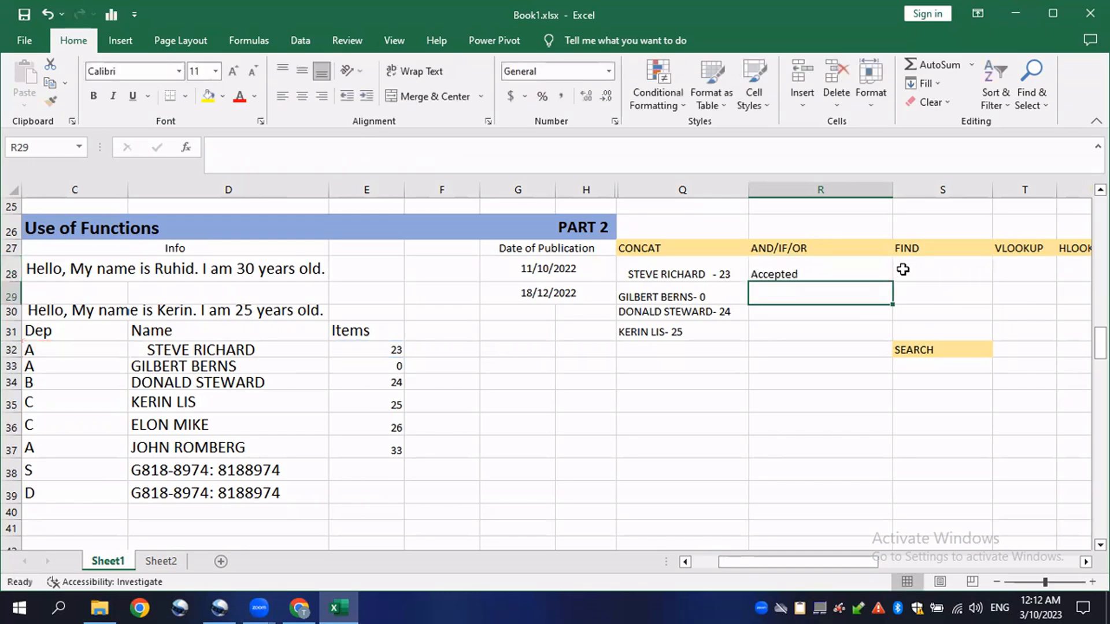
left_click(784, 276)
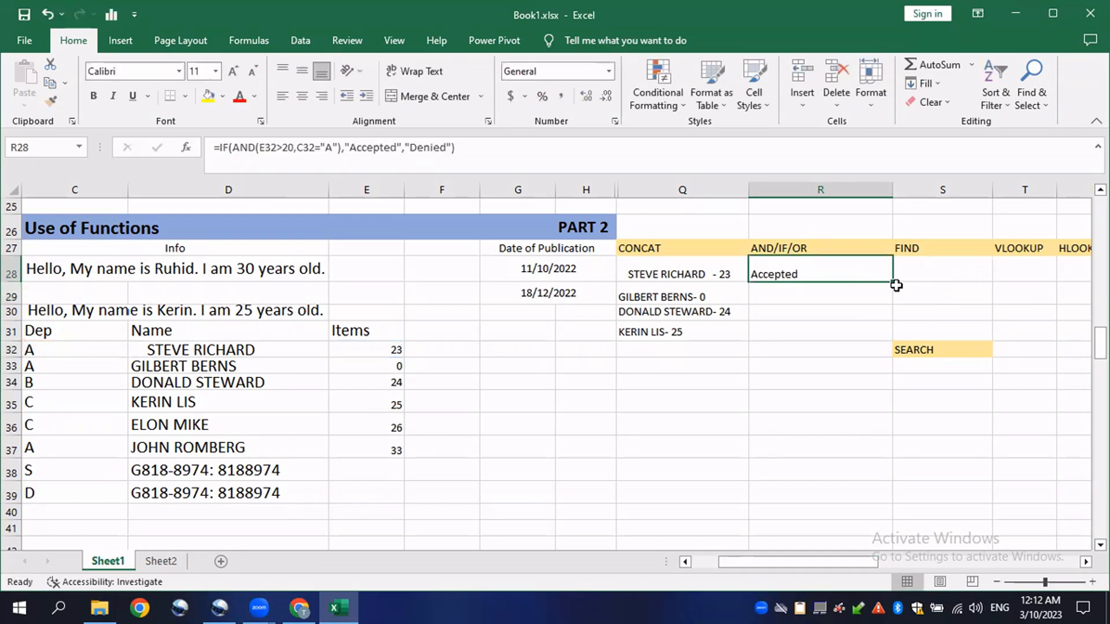
left_click_drag(891, 280, 885, 406)
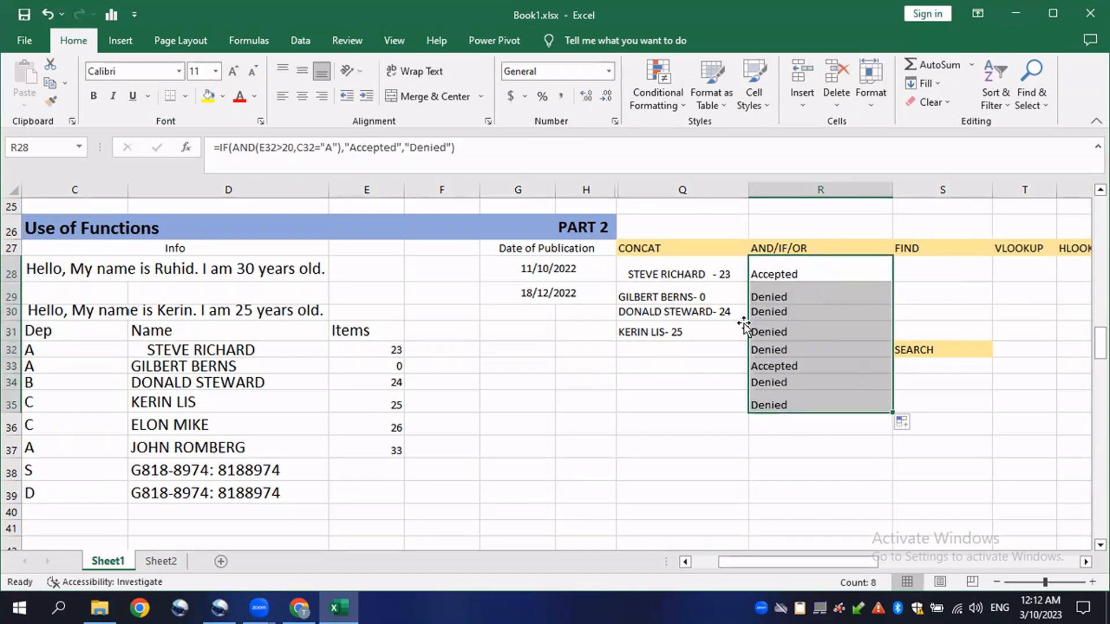
Review the IF/AND formulas in R28 and R29, comparing their conditions with the Dep and Items values they reference
double_click(812, 273)
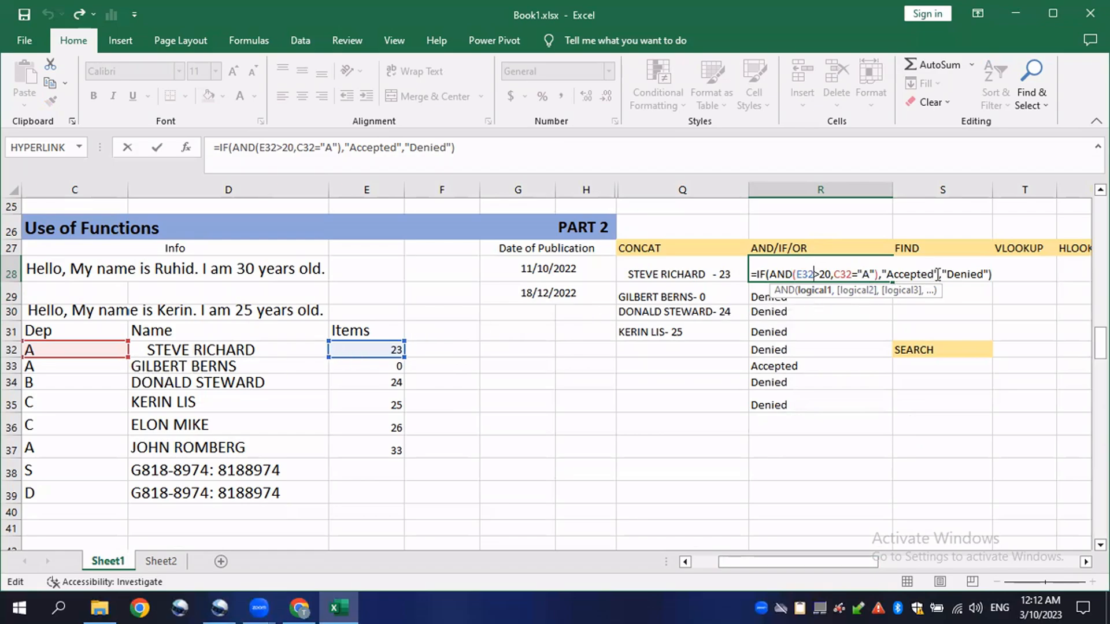
key("ctrl+Return")
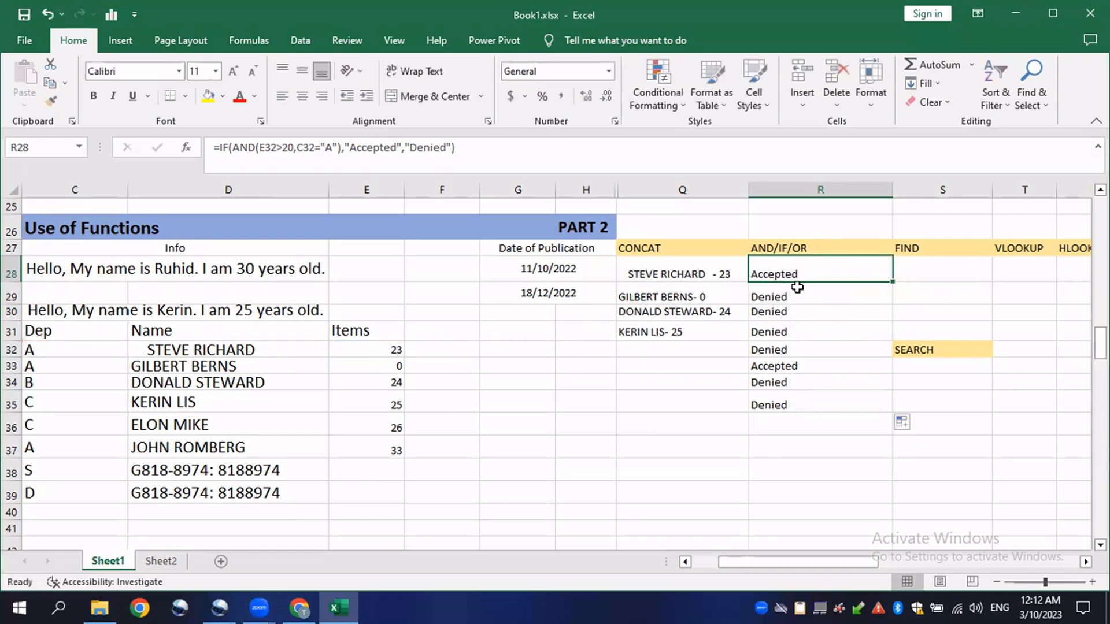
double_click(797, 295)
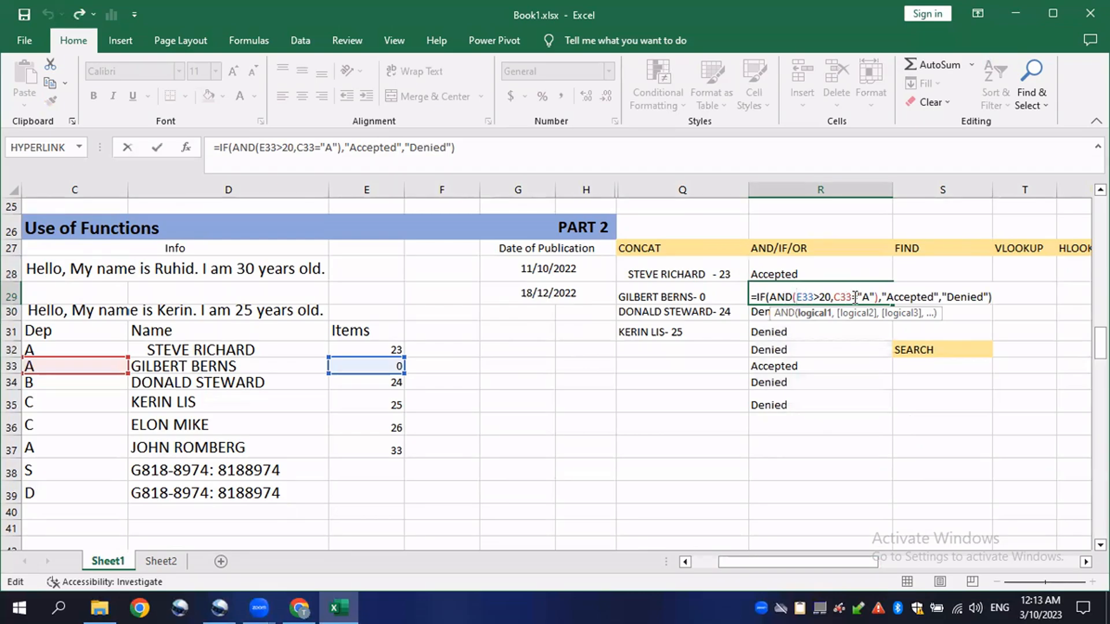
left_click_drag(875, 296, 810, 300)
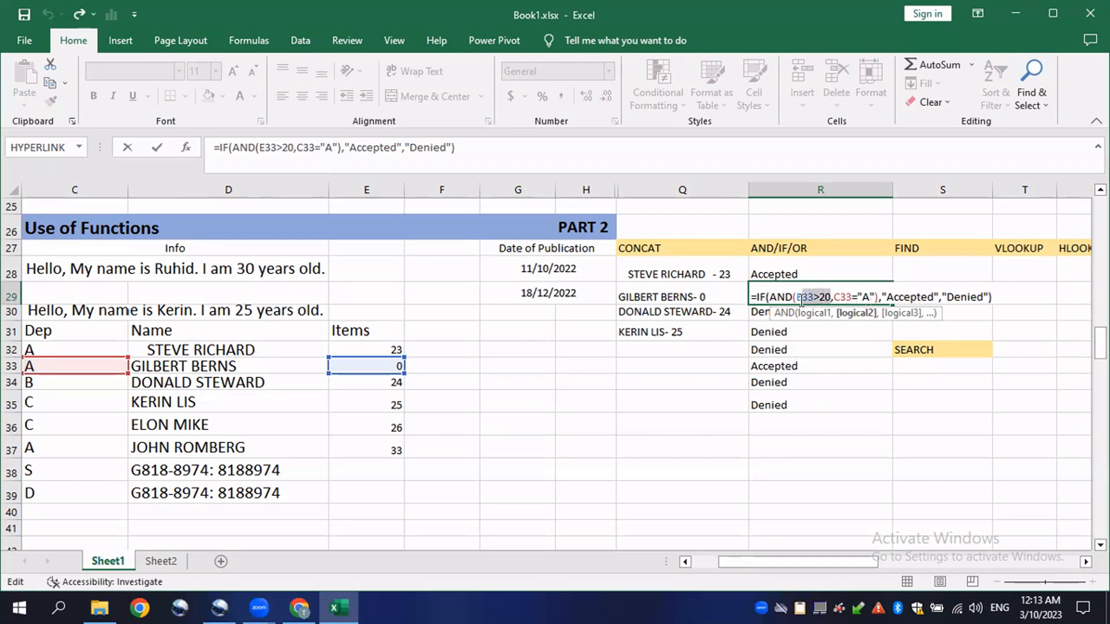
left_click_drag(943, 296, 986, 296)
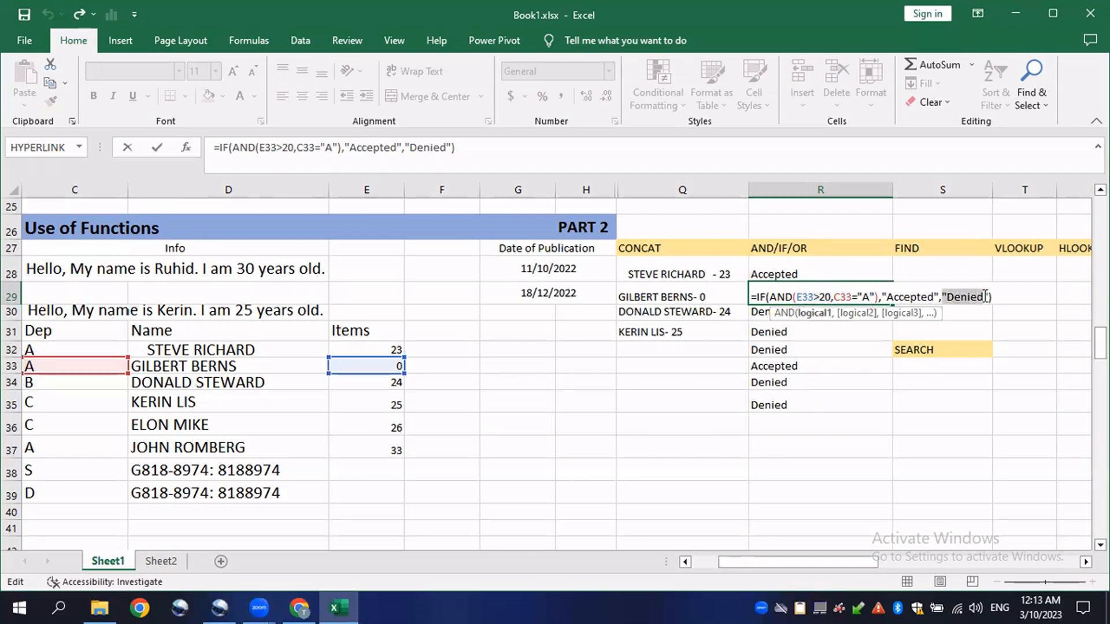
key("Escape")
left_click(800, 330)
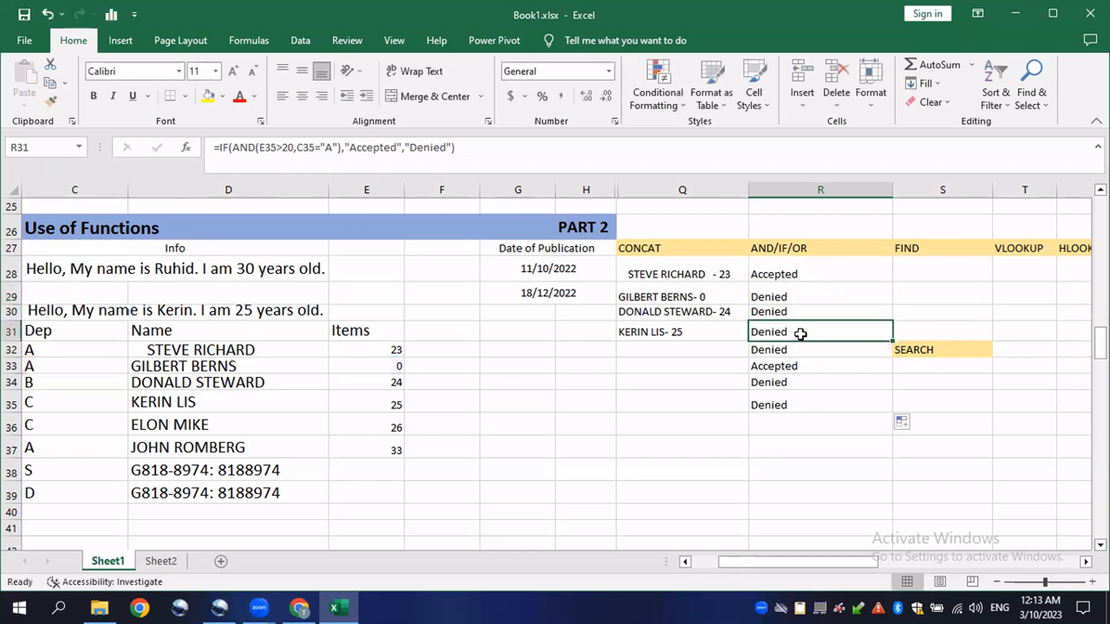
Replace AND with OR in the R28 IF formula and fill the updated formula down to R34
double_click(800, 277)
double_click(782, 275)
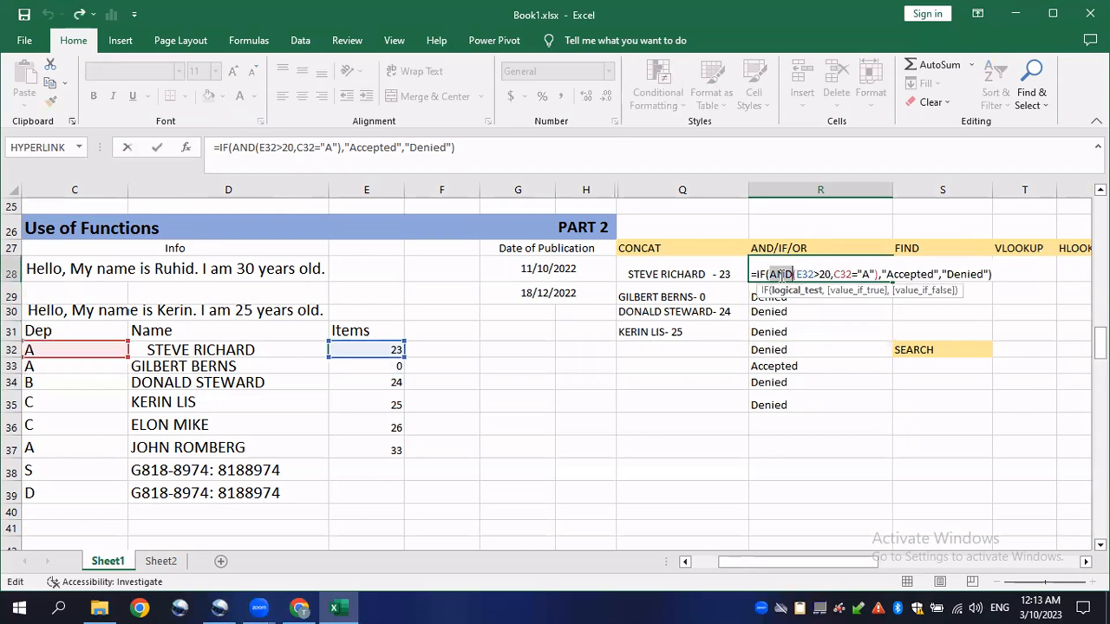
type("OR")
key("BackSpace")
key("BackSpace")
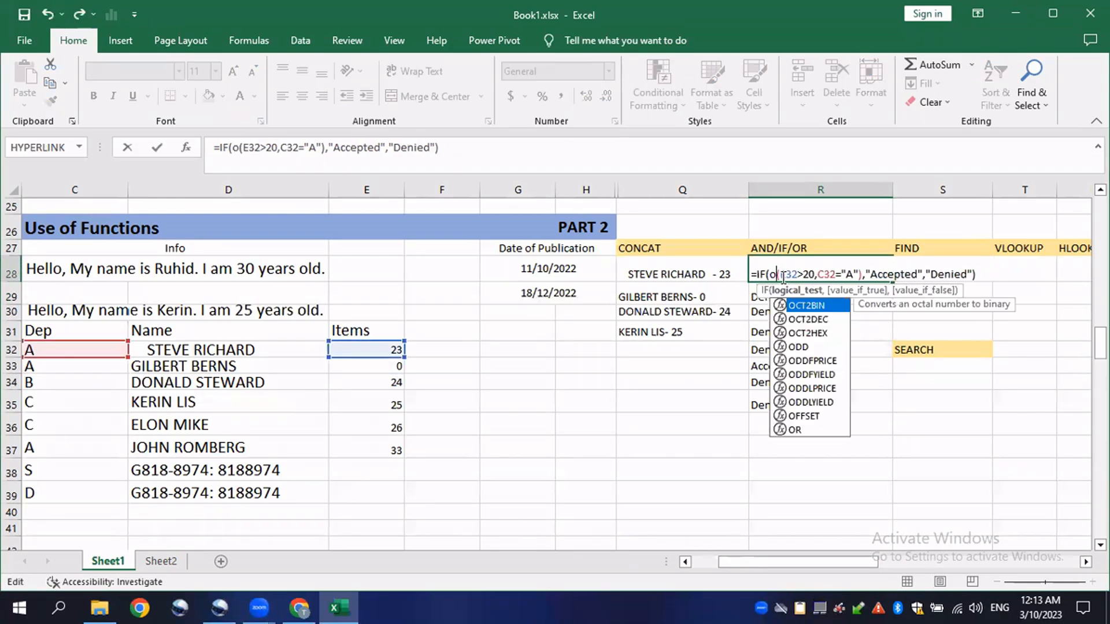
type("OR")
key("Return")
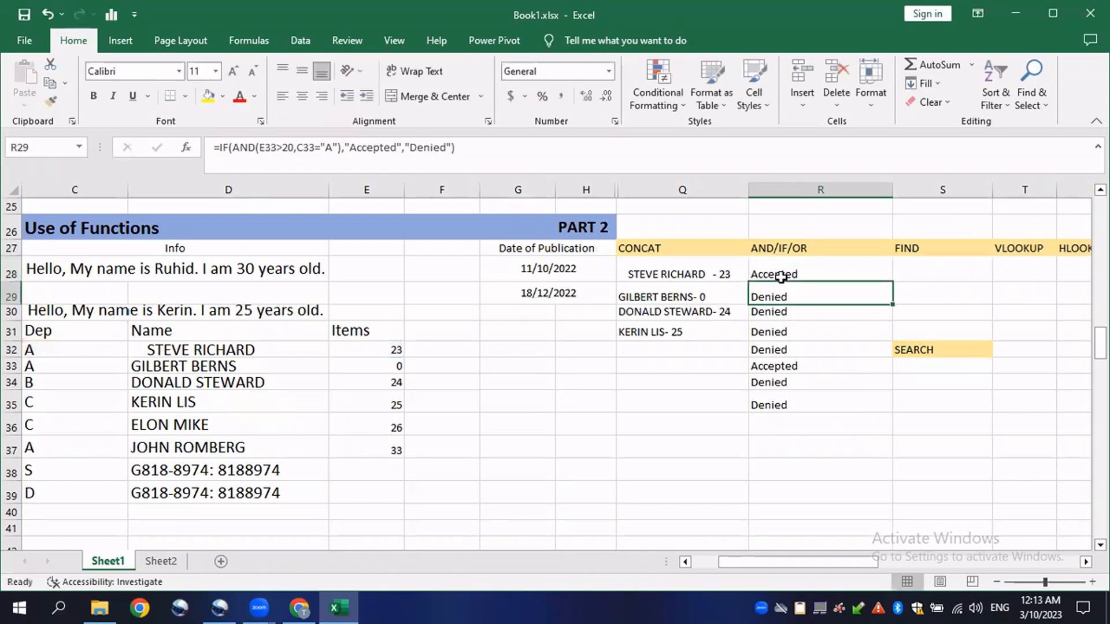
left_click(781, 276)
left_click_drag(892, 282, 894, 376)
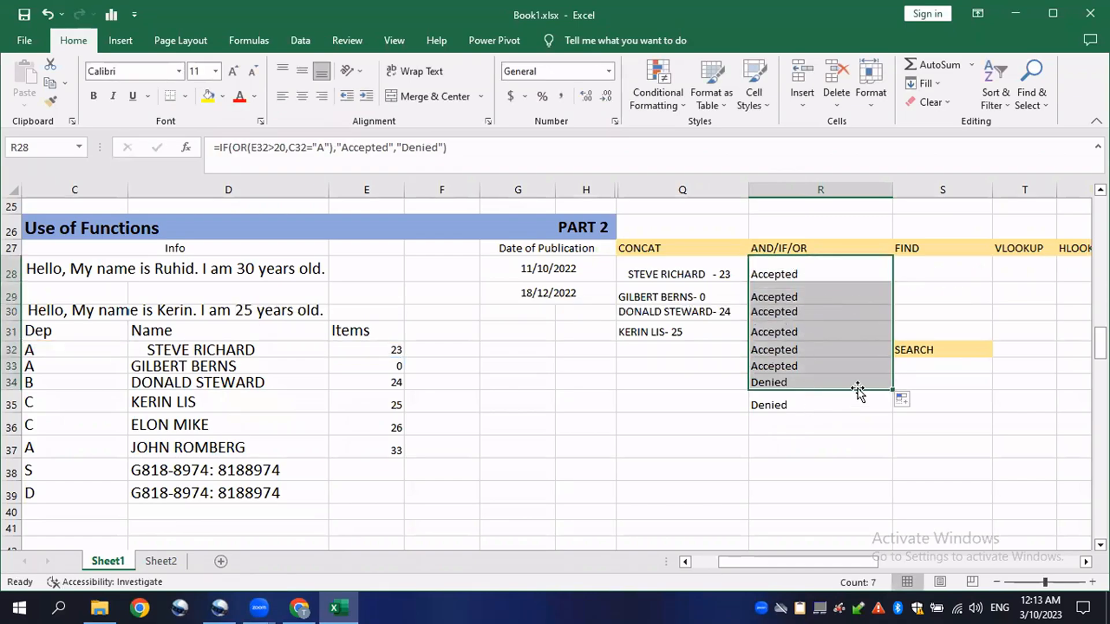
Review the IF/OR formulas in R29 and R34, comparing both conditions with the Items and Dep cells they reference
double_click(811, 296)
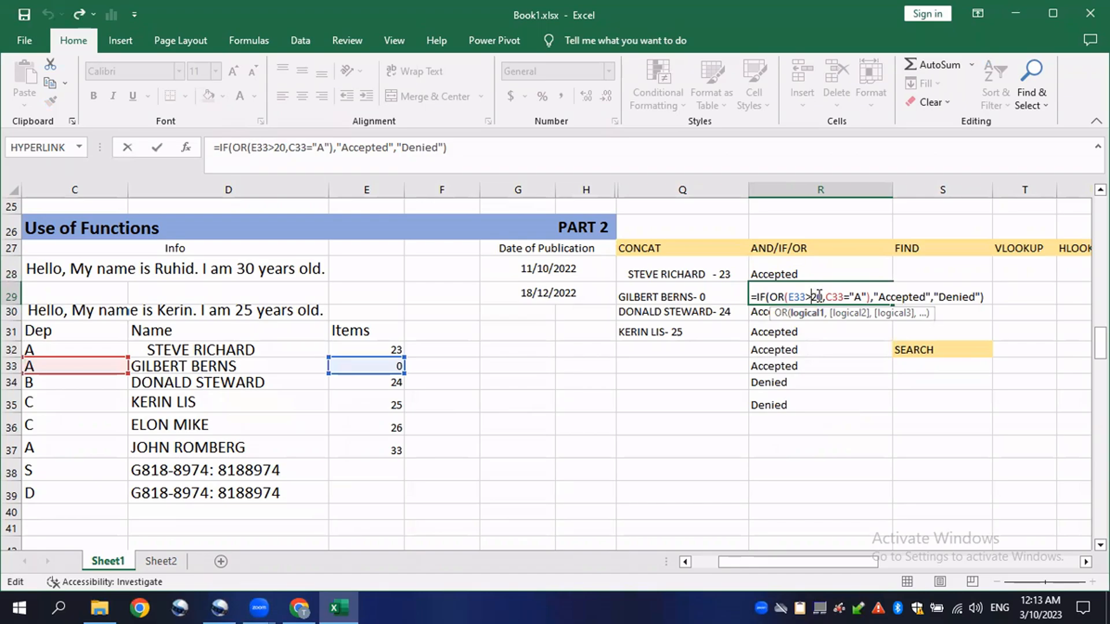
left_click_drag(823, 296, 802, 297)
left_click_drag(786, 297, 783, 297)
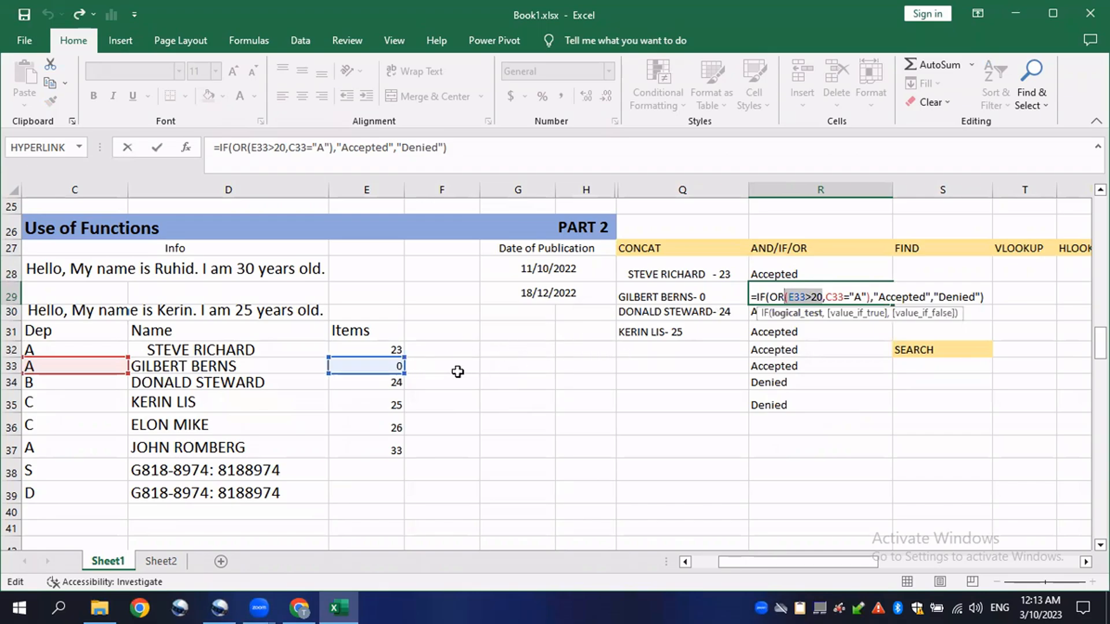
left_click_drag(864, 297, 833, 298)
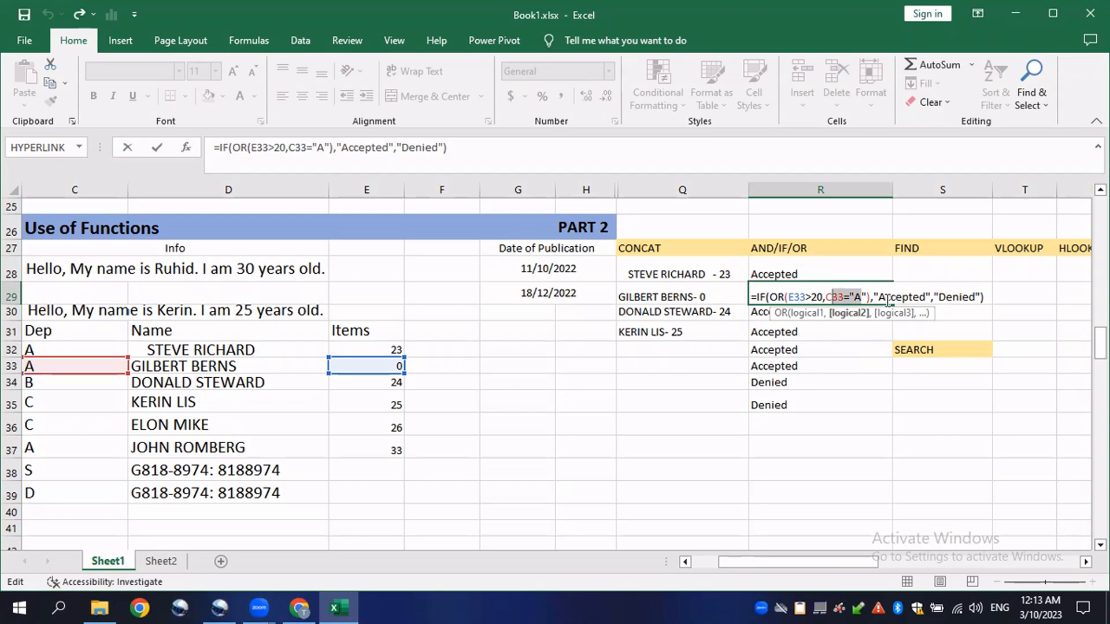
left_click(868, 316)
left_click(780, 350)
left_click(789, 382)
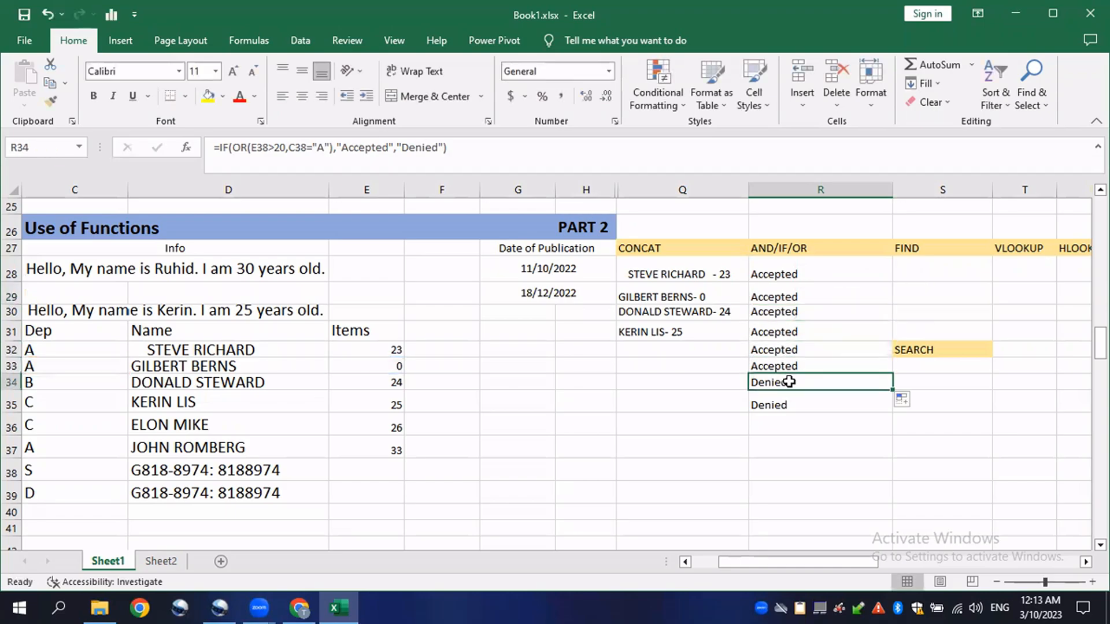
double_click(789, 382)
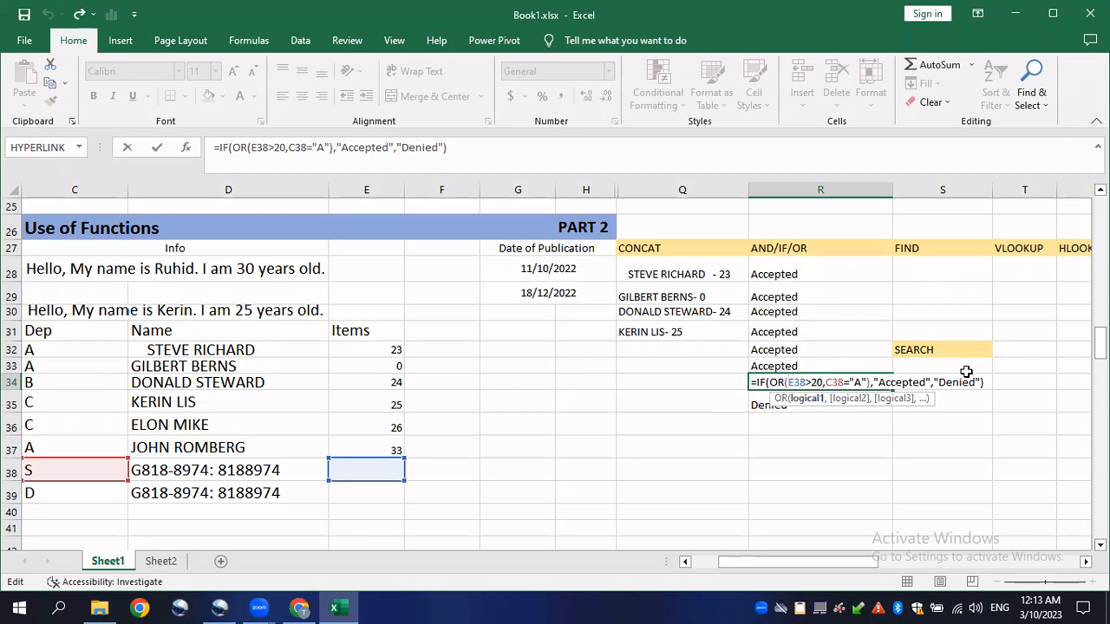
key("Return")
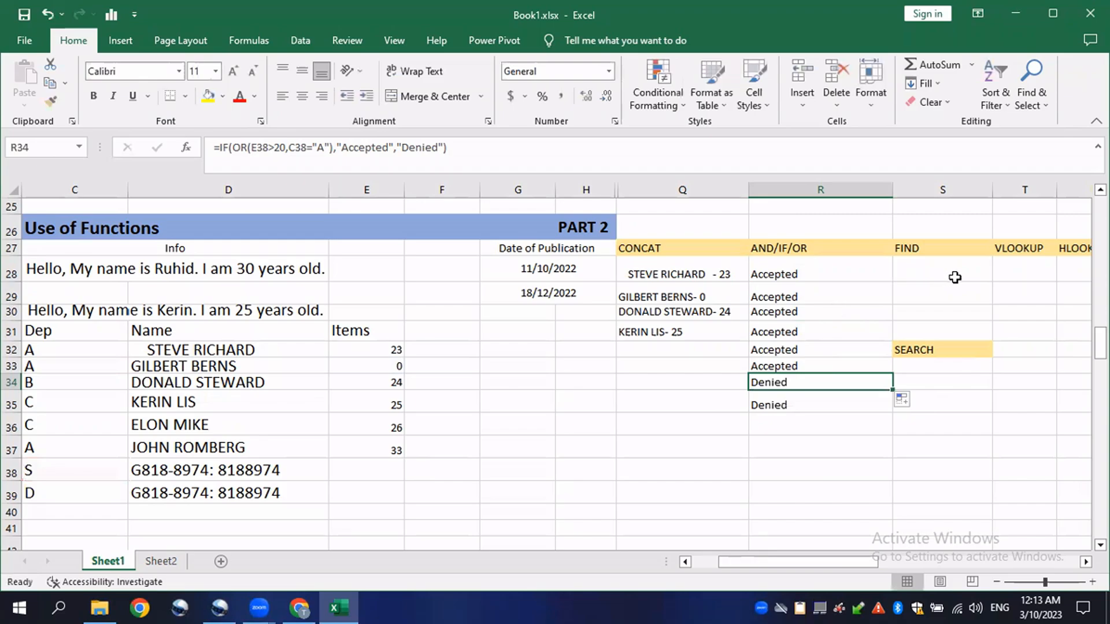
Hide the finished CONCAT and AND/IF/OR columns, Q and R
left_click(931, 273)
left_click_drag(819, 191, 728, 191)
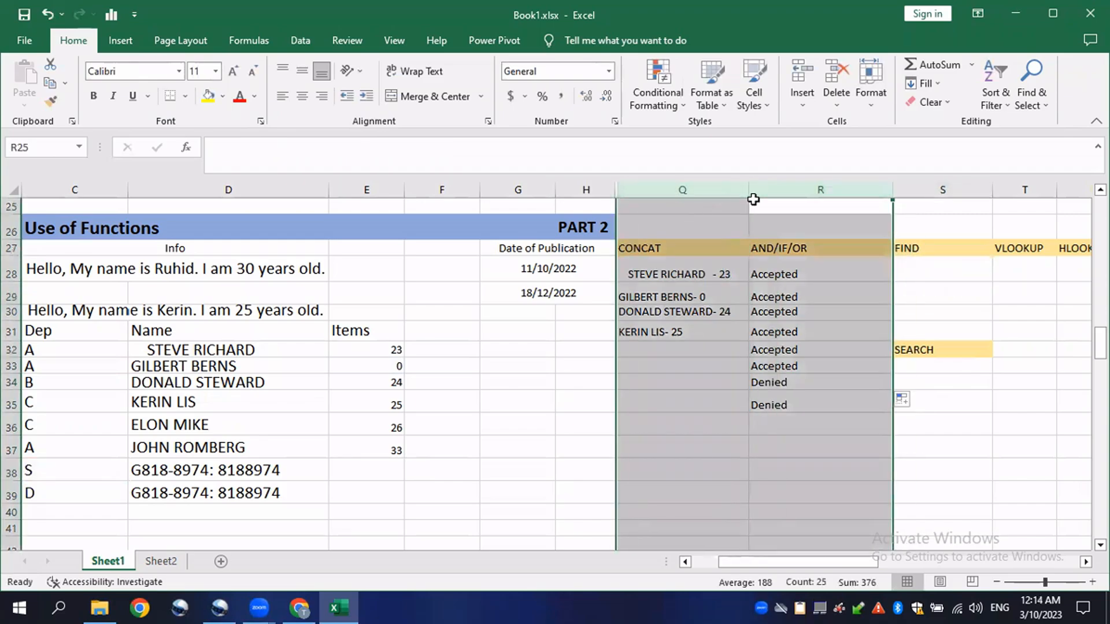
right_click(753, 199)
left_click(809, 444)
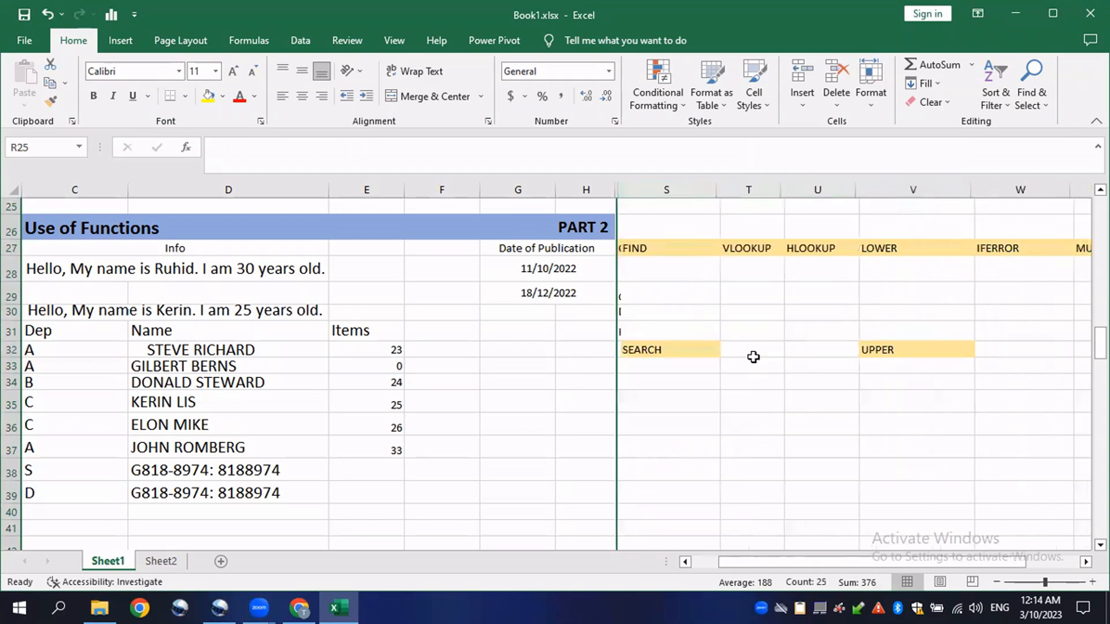
Begin a FIND formula in S28 under the FIND heading
left_click(664, 269)
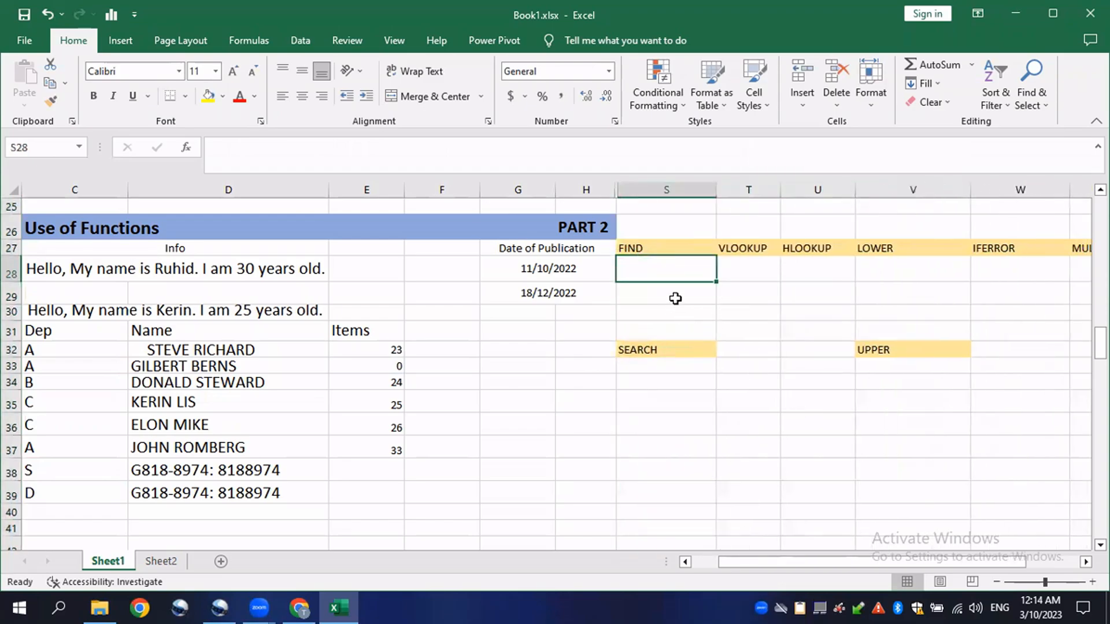
type("=")
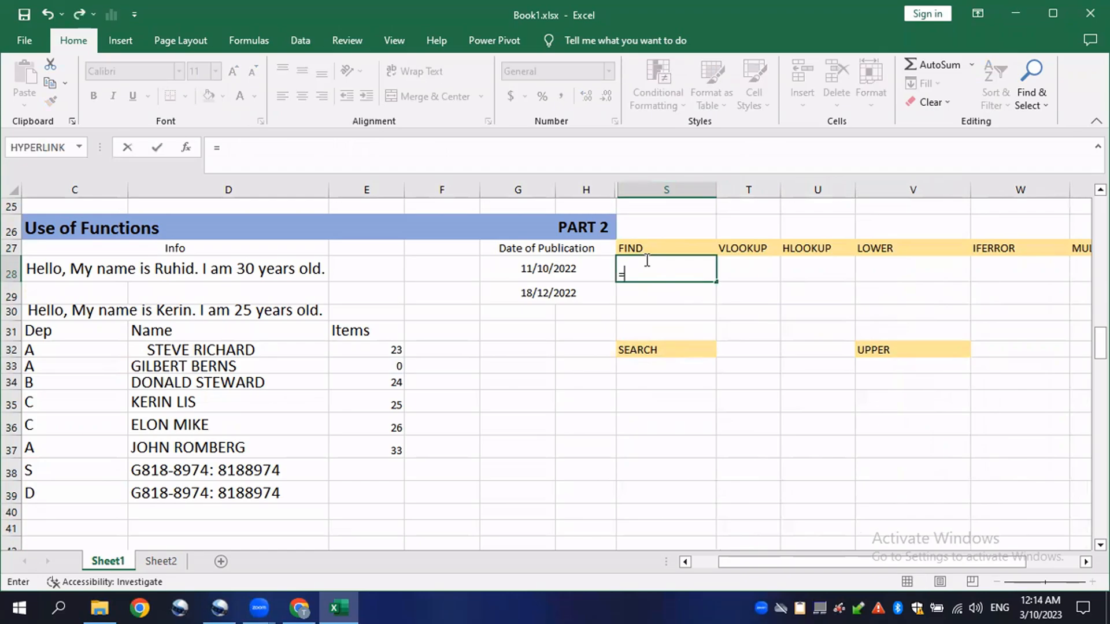
type("FI")
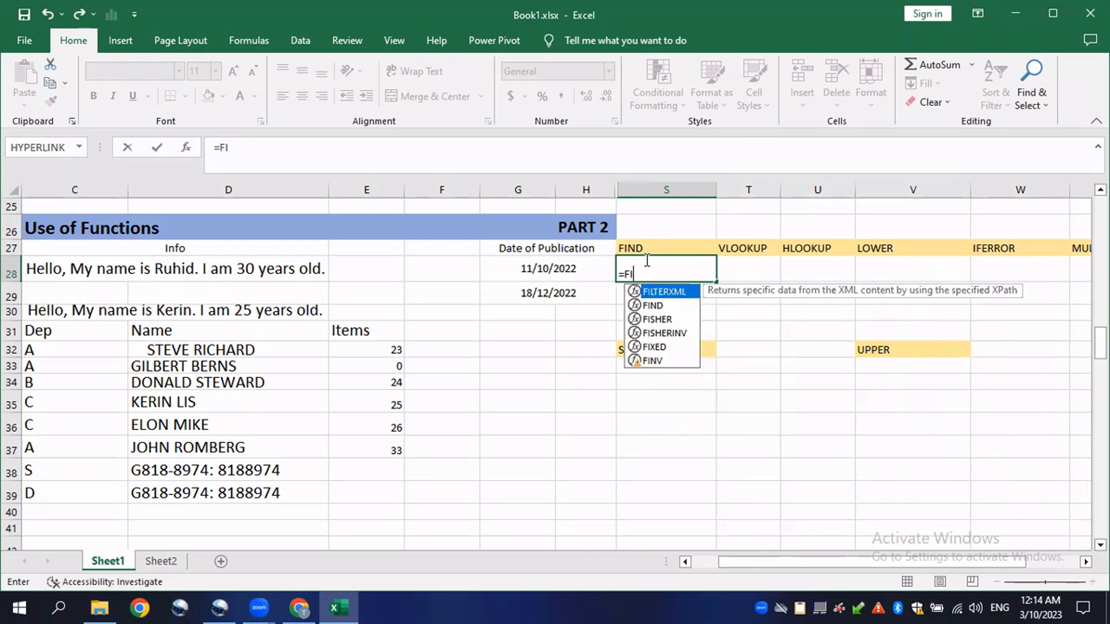
type("ND(")
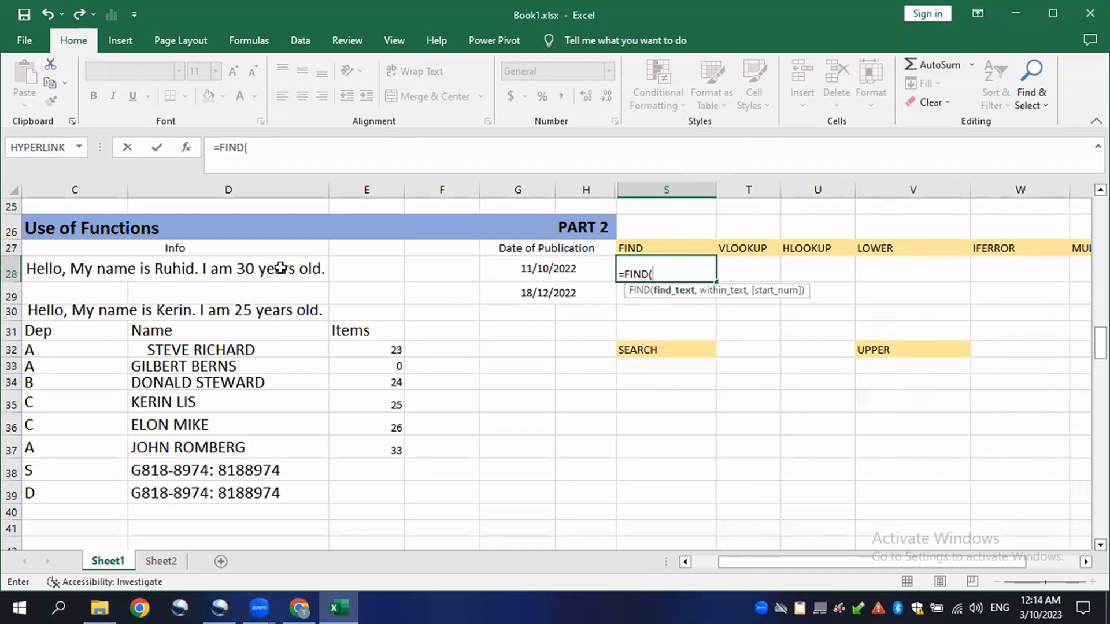
left_click(255, 272)
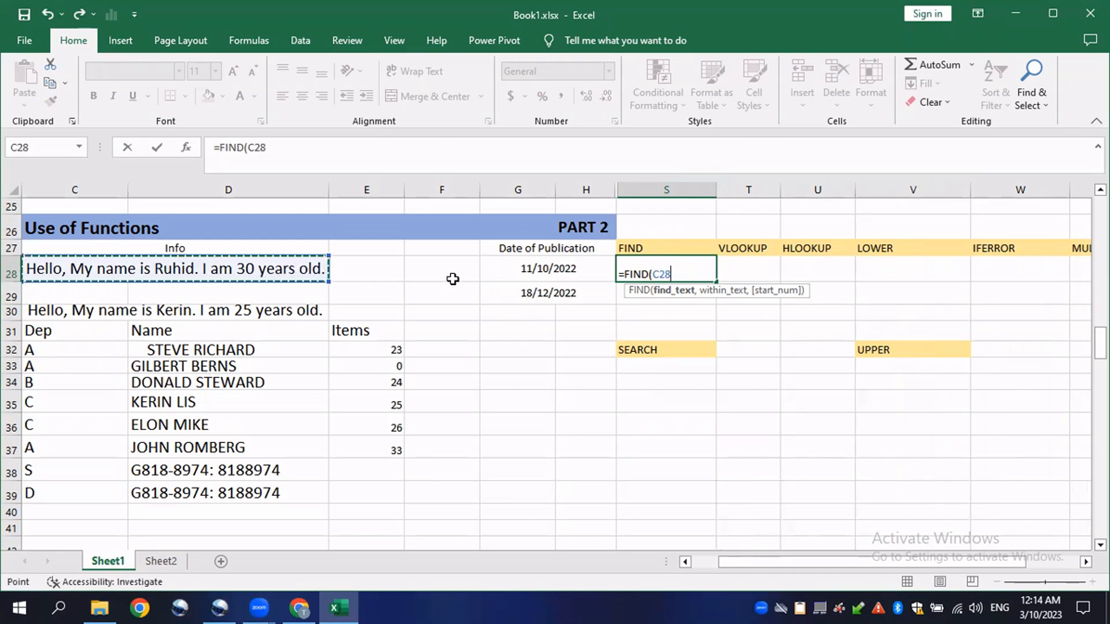
key("BackSpace")
key("BackSpace")
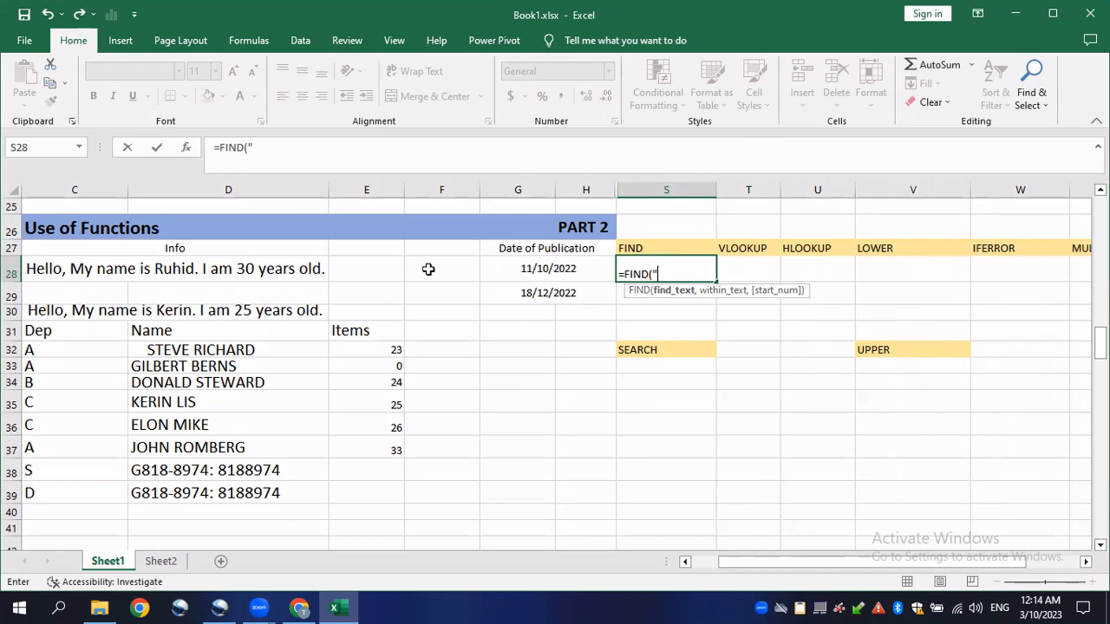
Complete the S28 FIND formula with "30" as the text to find and C28 as the text to search
type("30")
type(",")
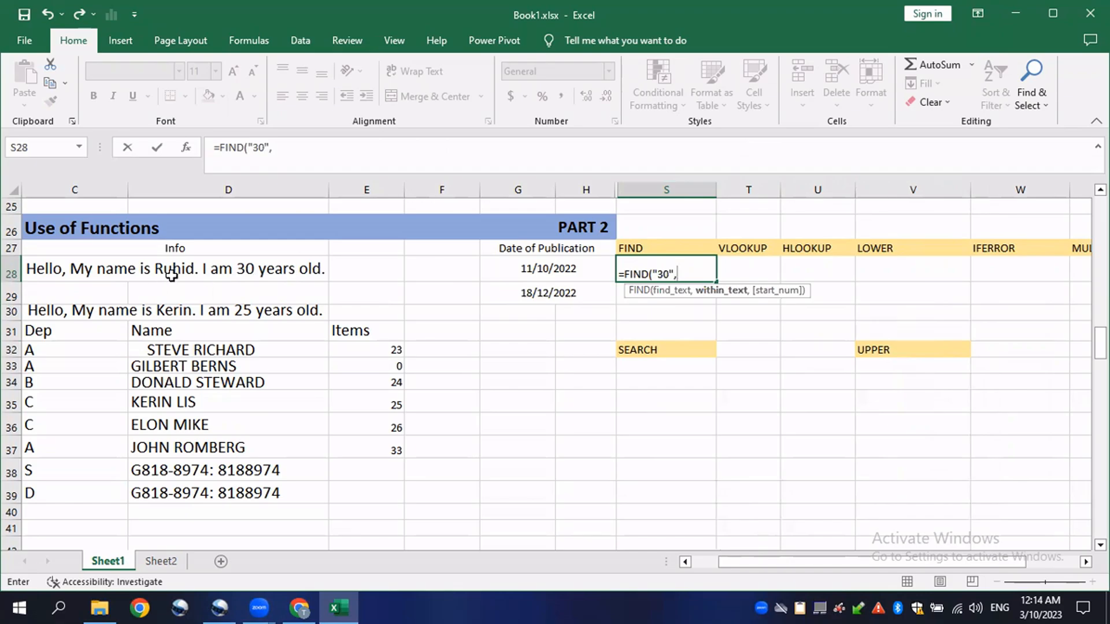
left_click(180, 269)
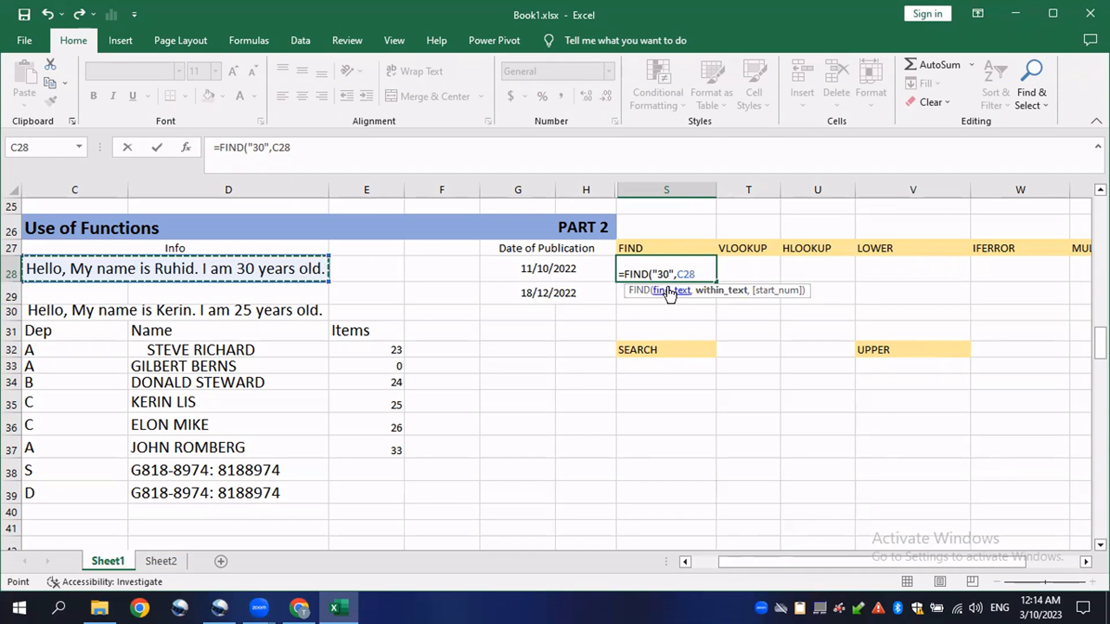
type(")")
key("Return")
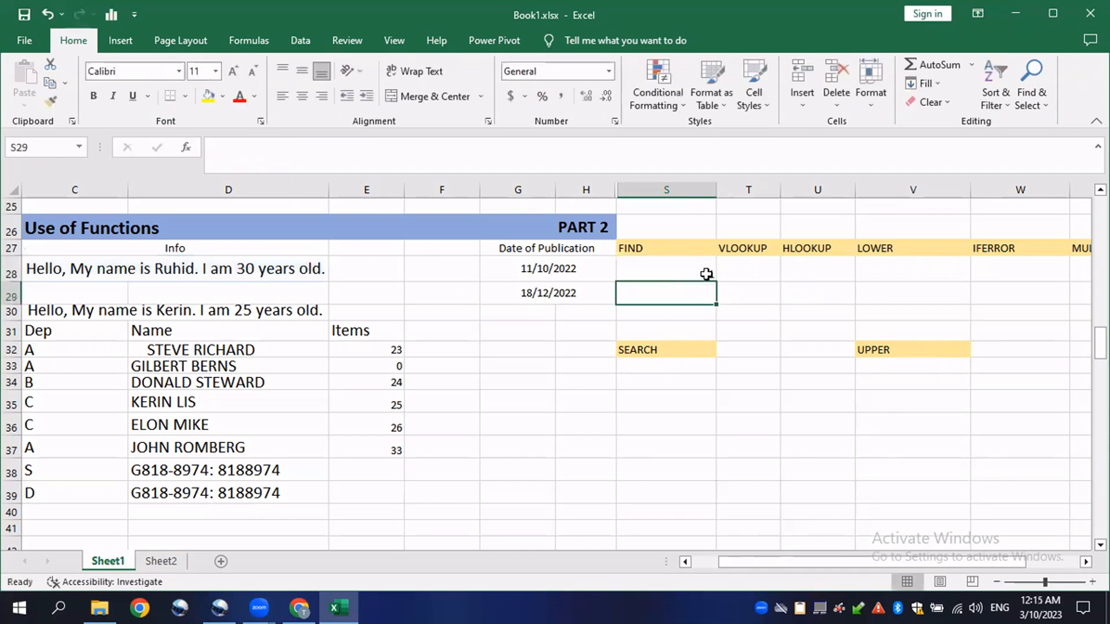
left_click(693, 269)
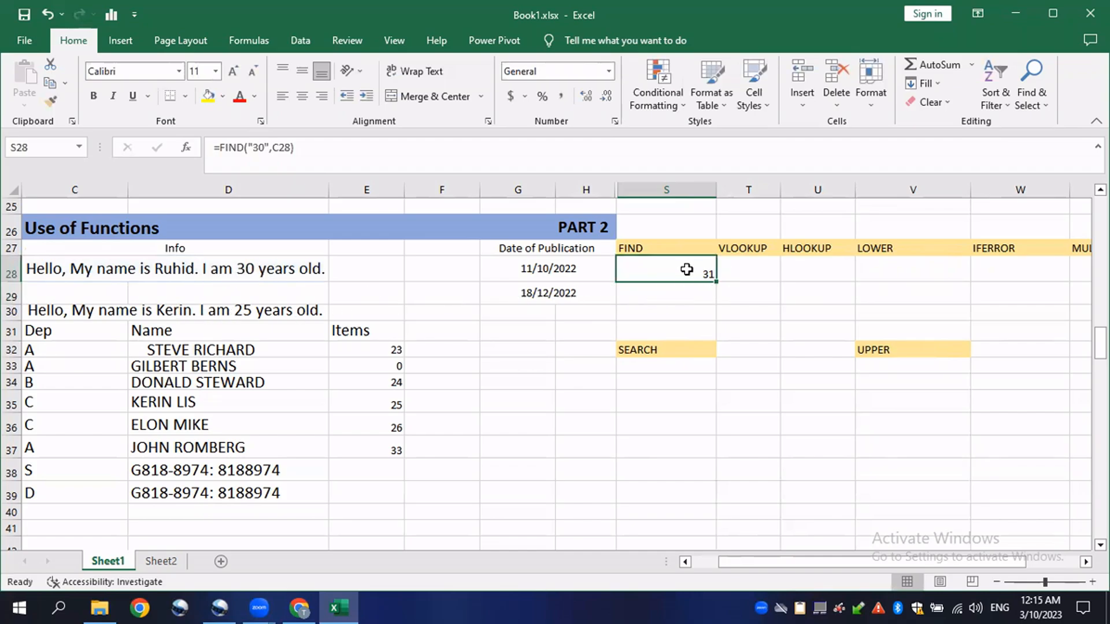
Copy the letter R from the C28 sentence and replace the search text in the S28 FIND formula with it
double_click(688, 272)
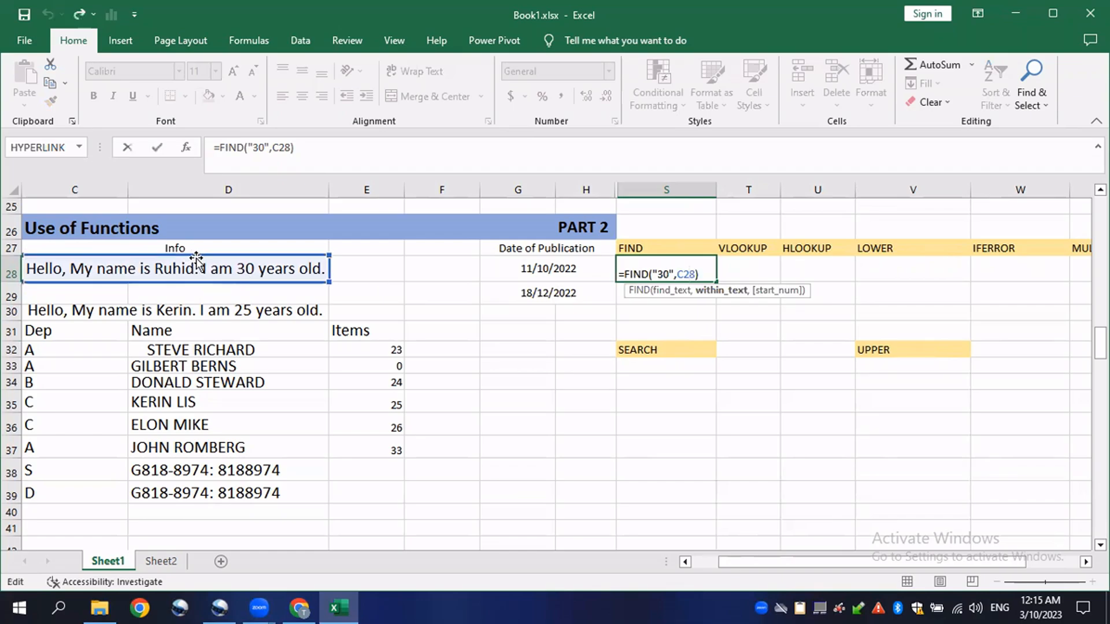
left_click(163, 268)
double_click(160, 269)
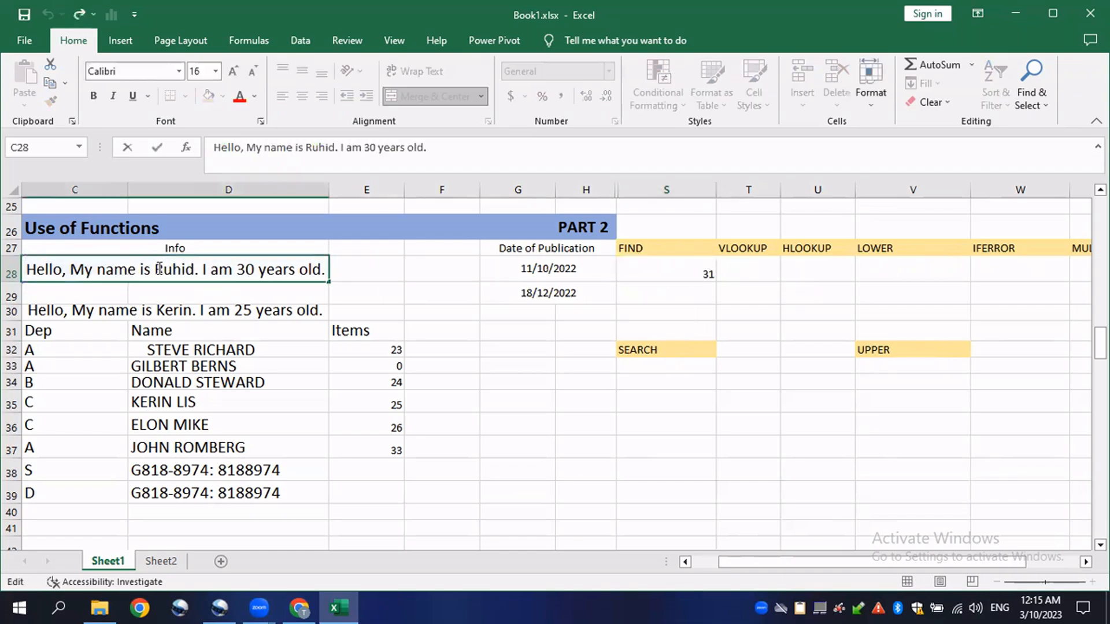
key("ctrl+c")
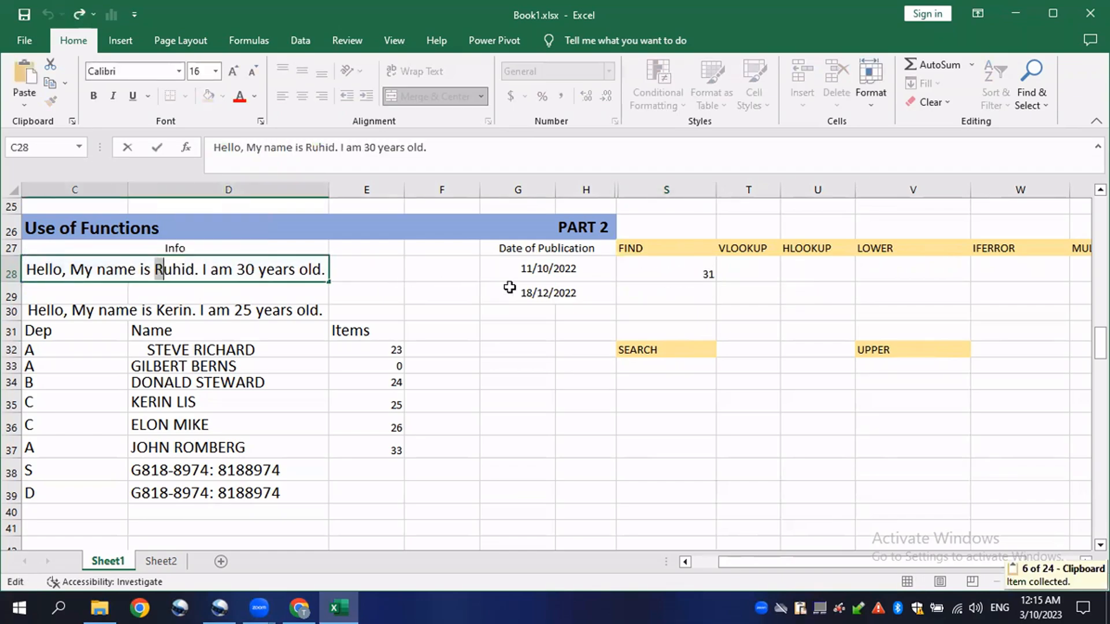
double_click(670, 278)
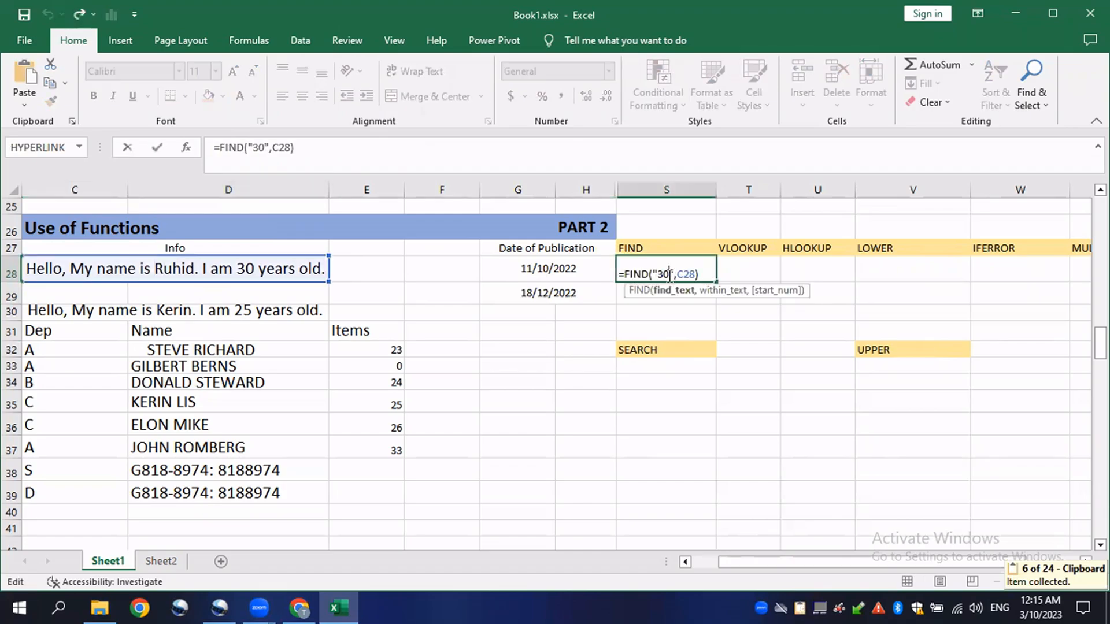
key("BackSpace")
key("BackSpace")
key("ctrl+v")
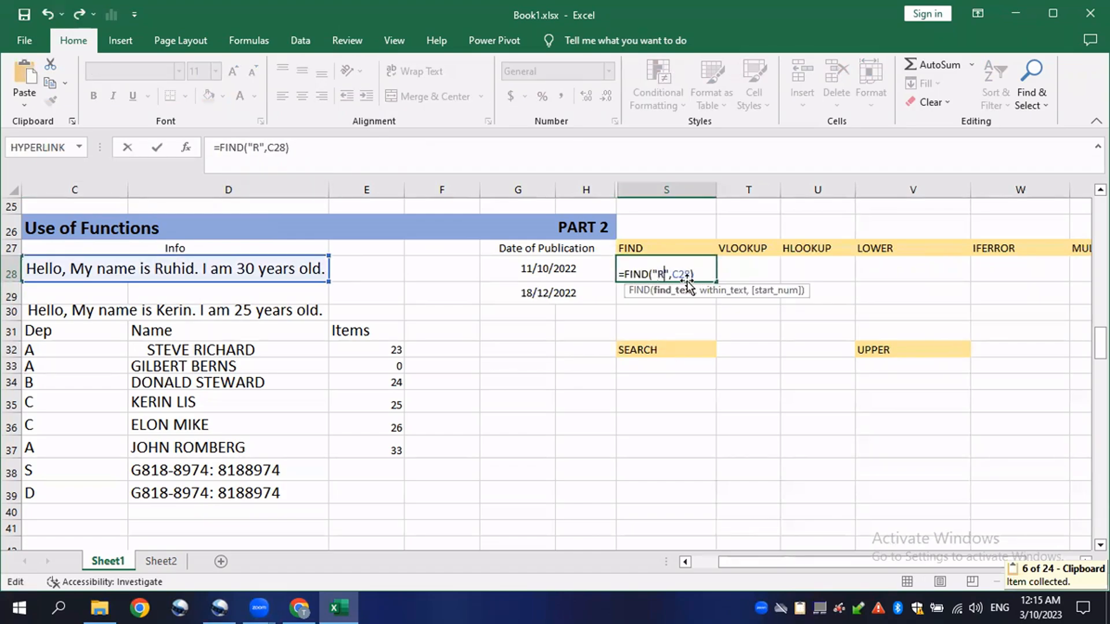
key("Return")
left_click(689, 275)
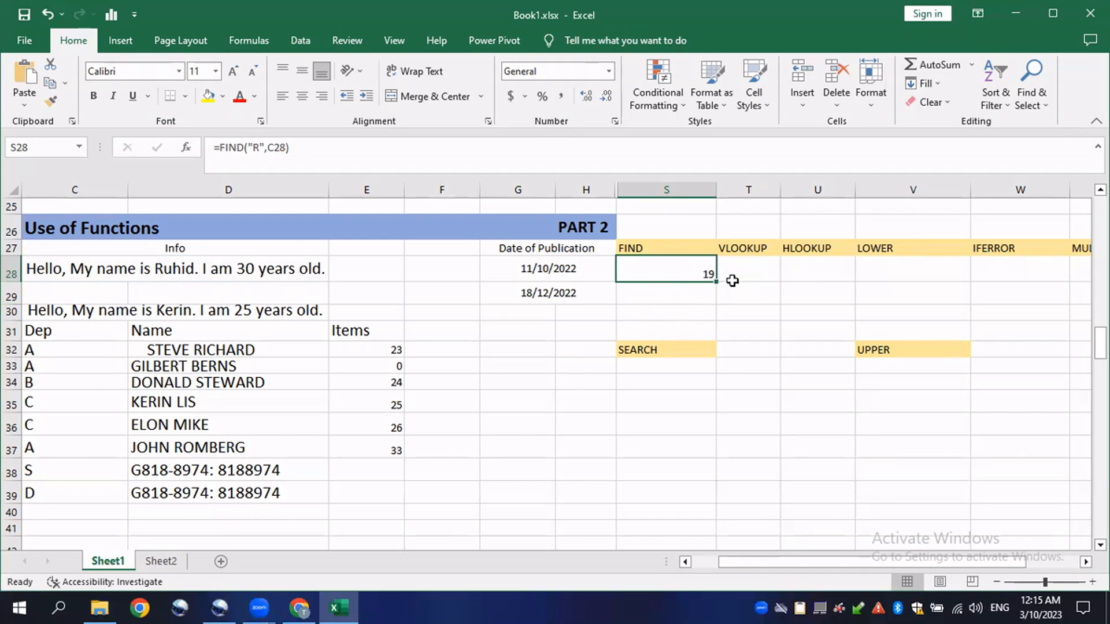
left_click(706, 302)
left_click(691, 249)
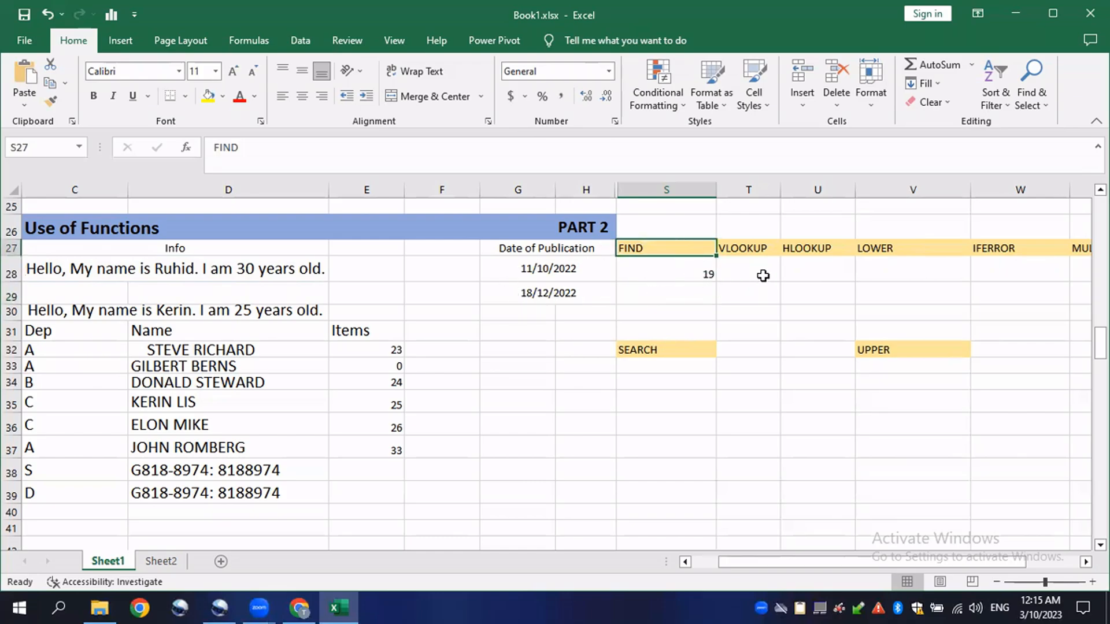
left_click(666, 291)
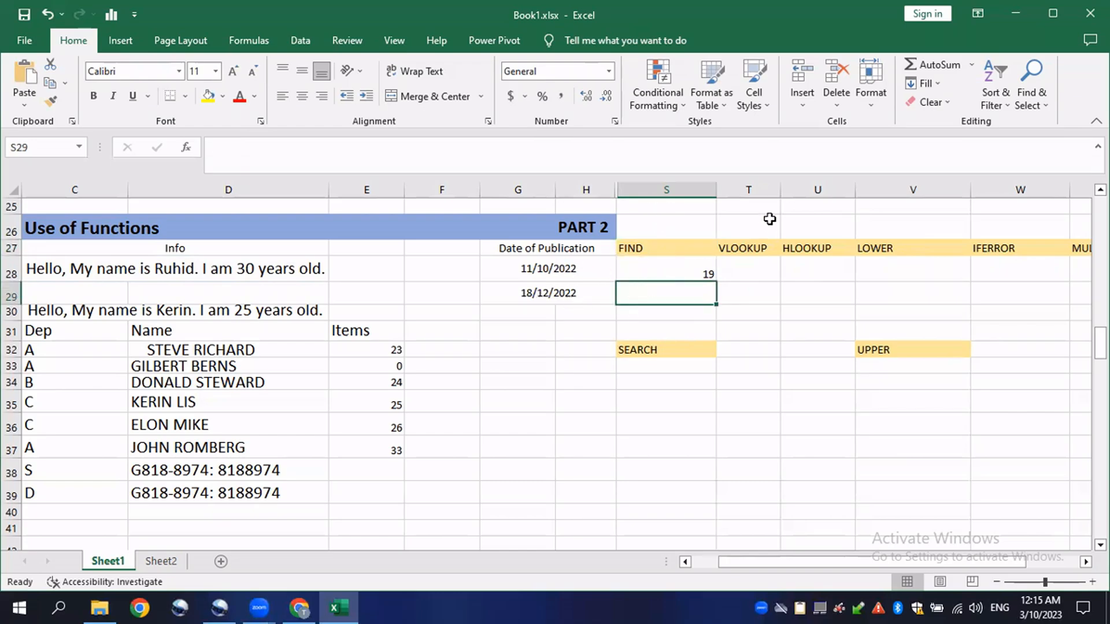
Widen the VLOOKUP column T to about 16.14 and hide the FIND column S
left_click_drag(781, 191, 812, 191)
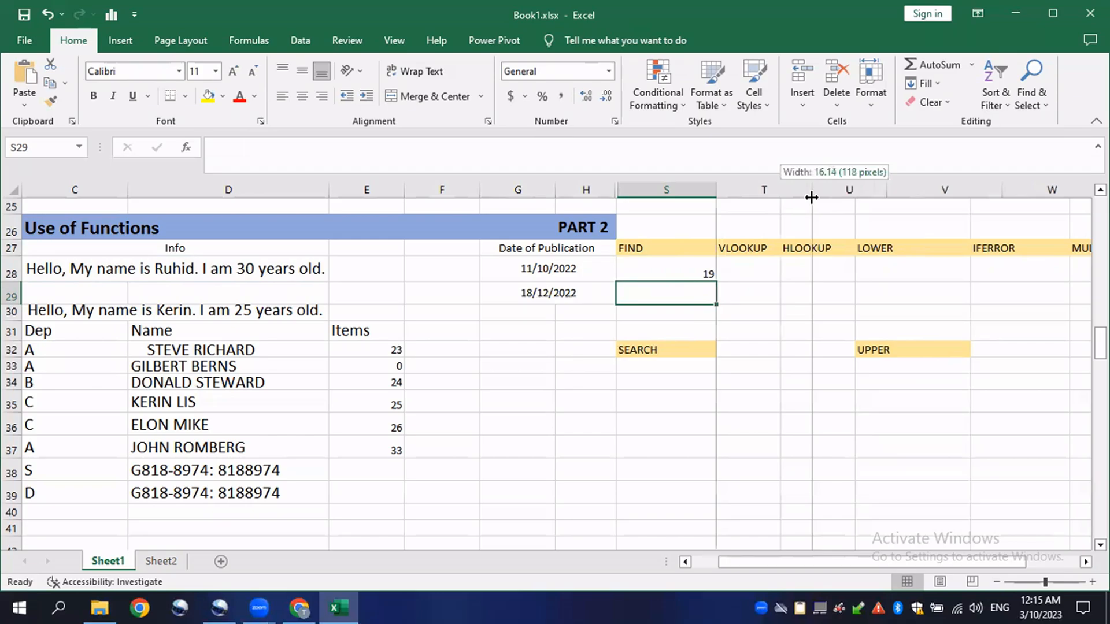
left_click(650, 267)
left_click(654, 189)
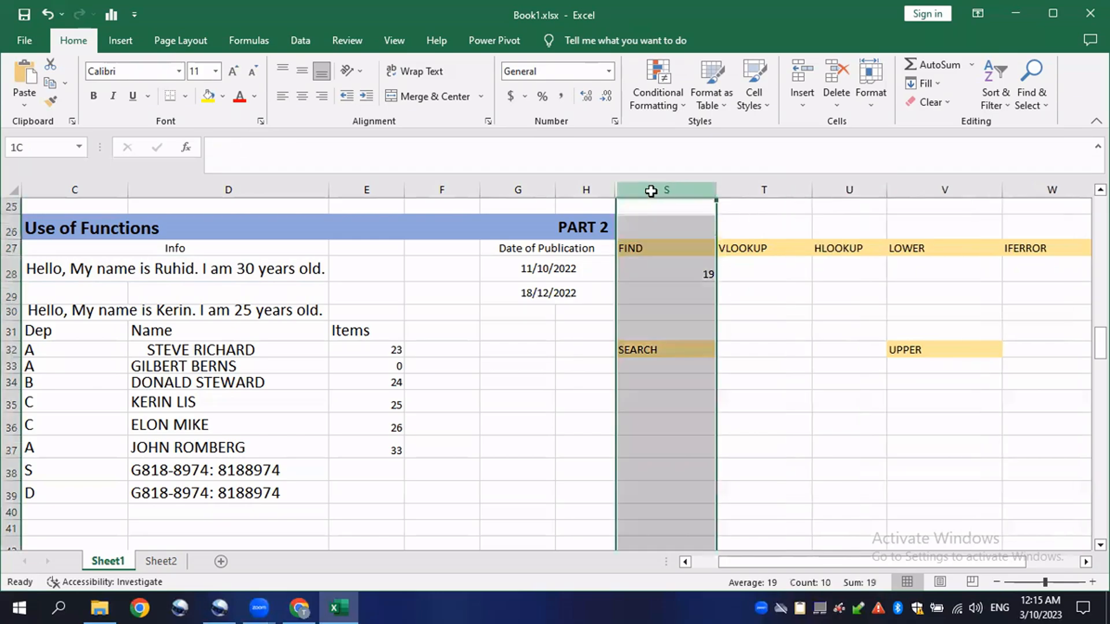
right_click(662, 192)
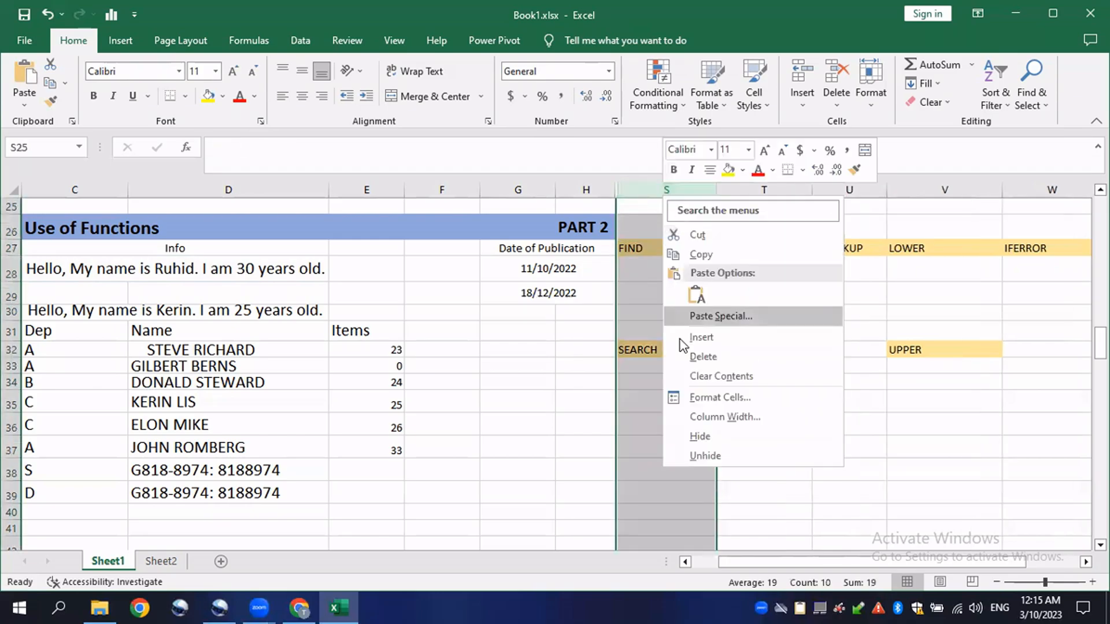
left_click(706, 432)
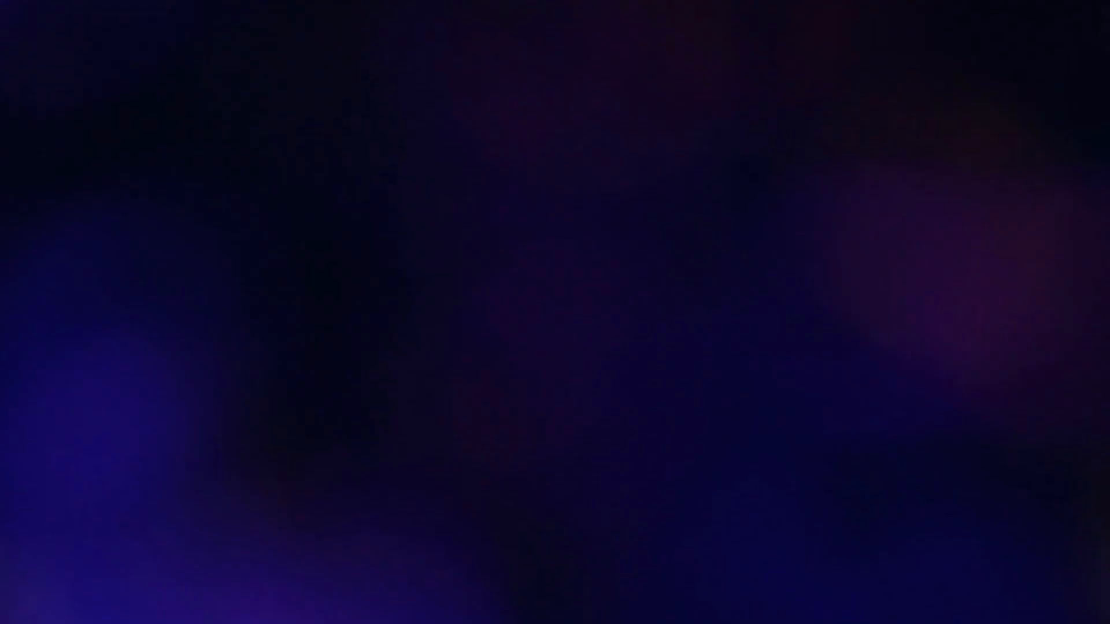